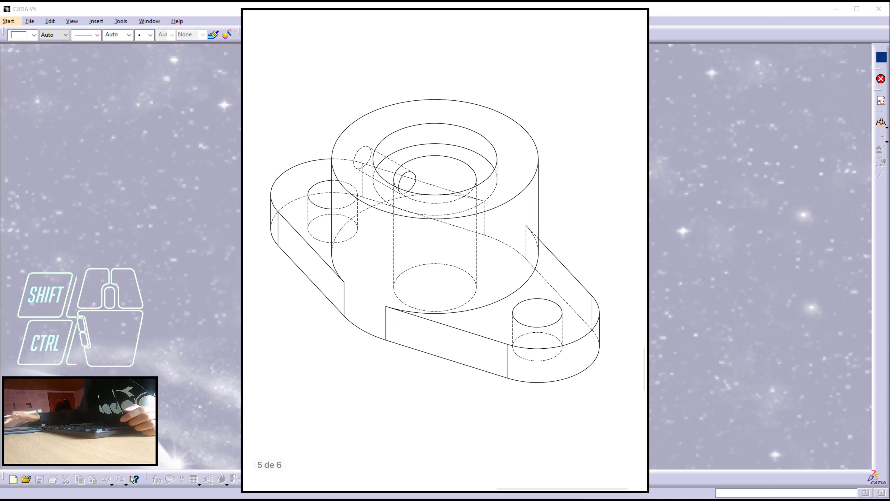
Examine the isometric view of the flanged part, including its cylindrical boss, stepped central bore, side hole and two flange holes.
{"action": "mouse_move", "coordinate": [545, 244]}
{"action": "left_mouse_down"}
{"action": "mouse_move", "coordinate": [592, 302]}
{"action": "mouse_move", "coordinate": [526, 348]}
{"action": "mouse_move", "coordinate": [427, 328]}
{"action": "mouse_move", "coordinate": [411, 308]}
{"action": "mouse_move", "coordinate": [531, 275]}
{"action": "mouse_move", "coordinate": [544, 242]}
{"action": "left_mouse_up"}
{"action": "left_click_drag", "start_coordinate": [549, 280], "coordinate": [547, 386]}
{"action": "left_click_drag", "start_coordinate": [533, 299], "coordinate": [554, 304]}
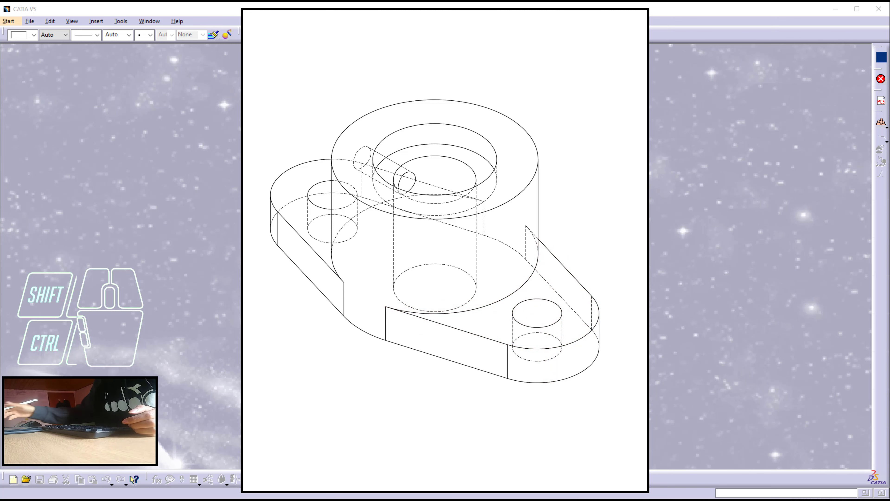
{"action": "scroll", "coordinate": [445, 251], "scroll_direction": "up", "scroll_amount": 3}
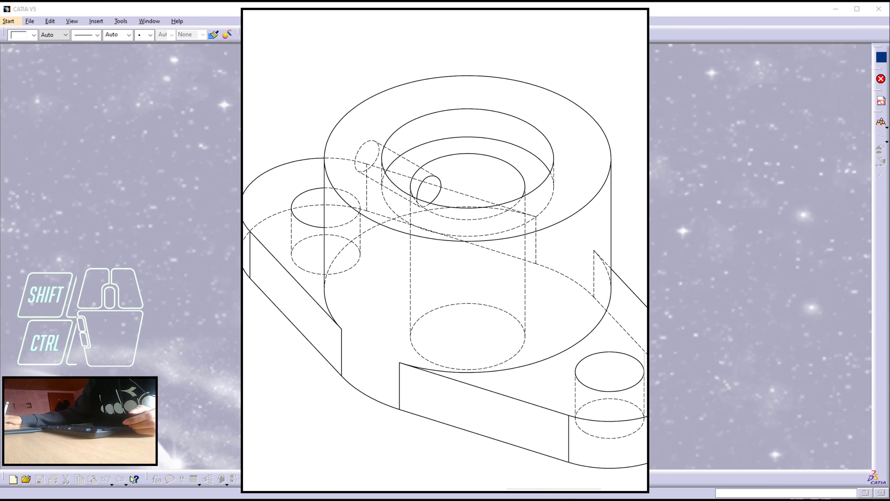
{"action": "mouse_move", "coordinate": [431, 177]}
{"action": "left_mouse_down"}
{"action": "mouse_move", "coordinate": [444, 185]}
{"action": "mouse_move", "coordinate": [374, 144]}
{"action": "mouse_move", "coordinate": [357, 171]}
{"action": "mouse_move", "coordinate": [426, 210]}
{"action": "left_mouse_up"}
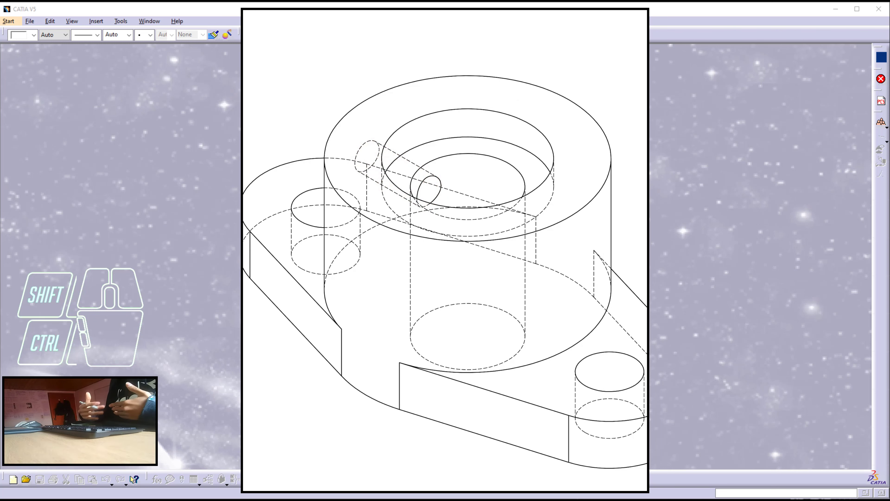
{"action": "mouse_move", "coordinate": [546, 110]}
{"action": "left_mouse_down"}
{"action": "mouse_move", "coordinate": [441, 90]}
{"action": "mouse_move", "coordinate": [497, 242]}
{"action": "mouse_move", "coordinate": [520, 91]}
{"action": "mouse_move", "coordinate": [502, 90]}
{"action": "left_mouse_up"}
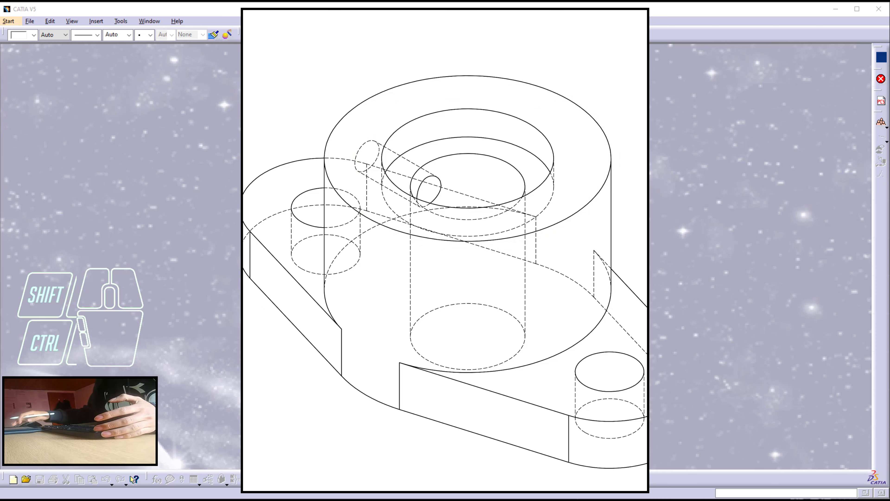
{"action": "scroll", "coordinate": [446, 250], "scroll_direction": "down", "scroll_amount": 1}
{"action": "scroll", "coordinate": [445, 250], "scroll_direction": "down", "scroll_amount": 2, "text": "ctrl"}
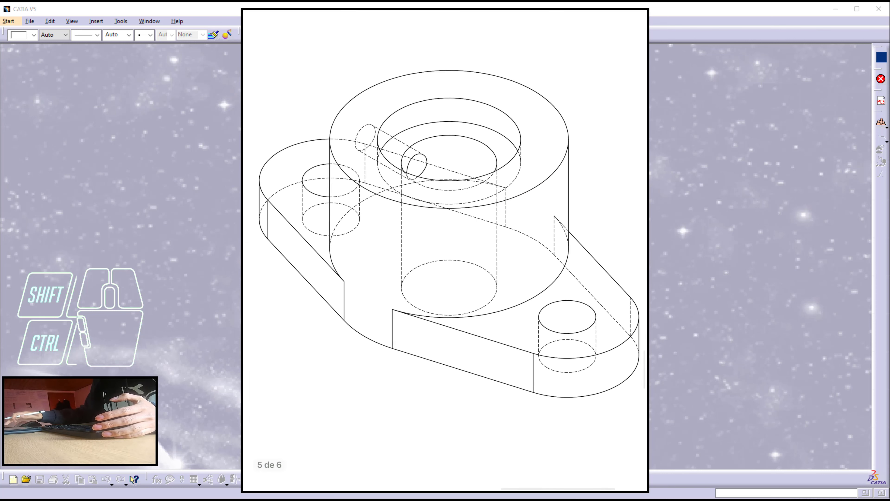
{"action": "scroll", "coordinate": [445, 251], "scroll_direction": "down", "scroll_amount": 2, "text": "ctrl"}
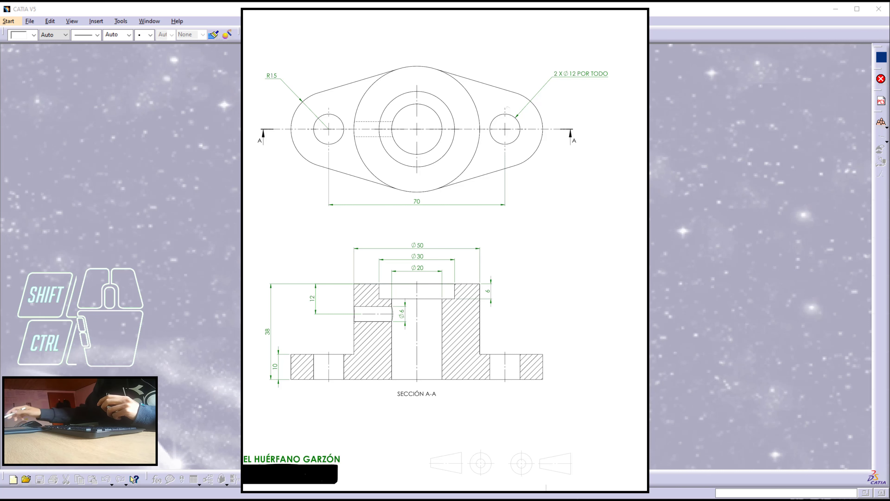
Study the dimensioned top view and section A-A, marking the cutting line and its viewing direction.
{"action": "mouse_move", "coordinate": [598, 59]}
{"action": "left_mouse_down"}
{"action": "mouse_move", "coordinate": [461, 53]}
{"action": "mouse_move", "coordinate": [261, 82]}
{"action": "mouse_move", "coordinate": [326, 230]}
{"action": "mouse_move", "coordinate": [578, 186]}
{"action": "mouse_move", "coordinate": [597, 58]}
{"action": "left_mouse_up"}
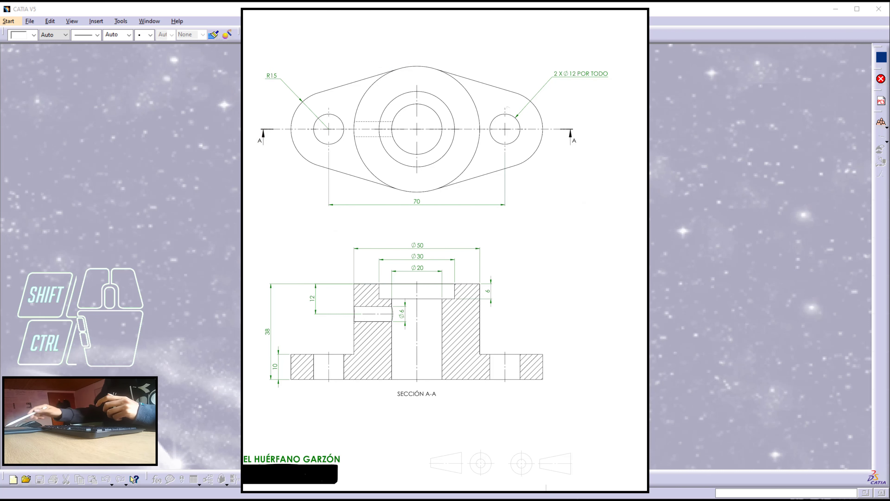
{"action": "mouse_move", "coordinate": [288, 213]}
{"action": "left_mouse_down"}
{"action": "mouse_move", "coordinate": [517, 228]}
{"action": "mouse_move", "coordinate": [552, 332]}
{"action": "mouse_move", "coordinate": [281, 424]}
{"action": "mouse_move", "coordinate": [273, 241]}
{"action": "mouse_move", "coordinate": [298, 219]}
{"action": "left_mouse_up"}
{"action": "mouse_move", "coordinate": [419, 392]}
{"action": "left_mouse_down"}
{"action": "mouse_move", "coordinate": [422, 404]}
{"action": "mouse_move", "coordinate": [391, 387]}
{"action": "left_mouse_up"}
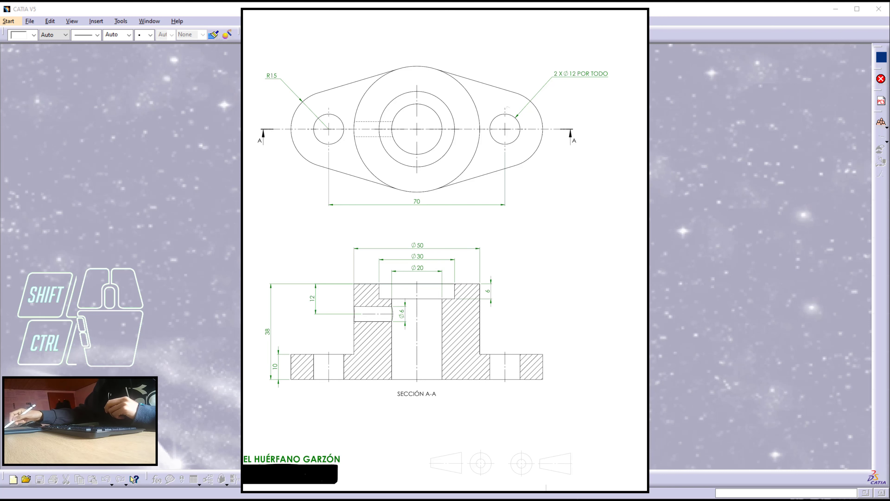
{"action": "mouse_move", "coordinate": [496, 237]}
{"action": "left_mouse_down"}
{"action": "mouse_move", "coordinate": [271, 258]}
{"action": "mouse_move", "coordinate": [417, 395]}
{"action": "mouse_move", "coordinate": [563, 255]}
{"action": "mouse_move", "coordinate": [442, 239]}
{"action": "left_mouse_up"}
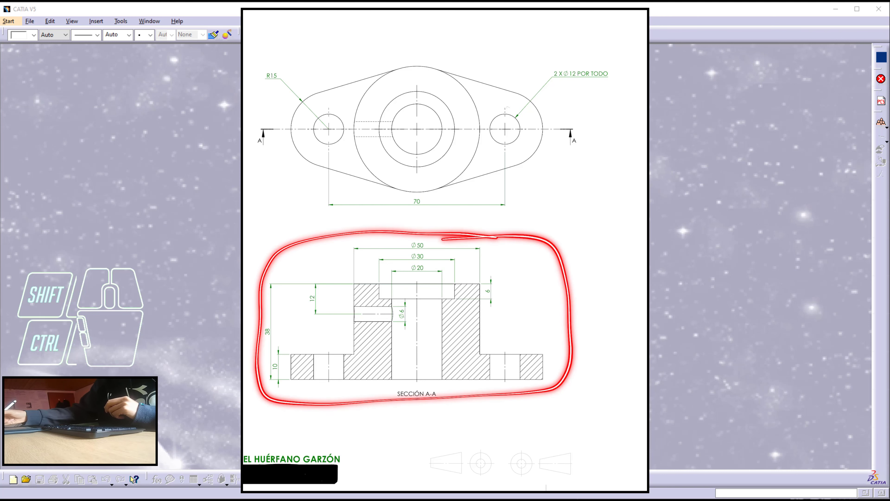
{"action": "mouse_move", "coordinate": [258, 132]}
{"action": "left_mouse_down"}
{"action": "mouse_move", "coordinate": [588, 127]}
{"action": "mouse_move", "coordinate": [560, 183]}
{"action": "left_mouse_up"}
{"action": "mouse_move", "coordinate": [562, 135]}
{"action": "left_mouse_down"}
{"action": "mouse_move", "coordinate": [574, 152]}
{"action": "mouse_move", "coordinate": [569, 133]}
{"action": "left_mouse_up"}
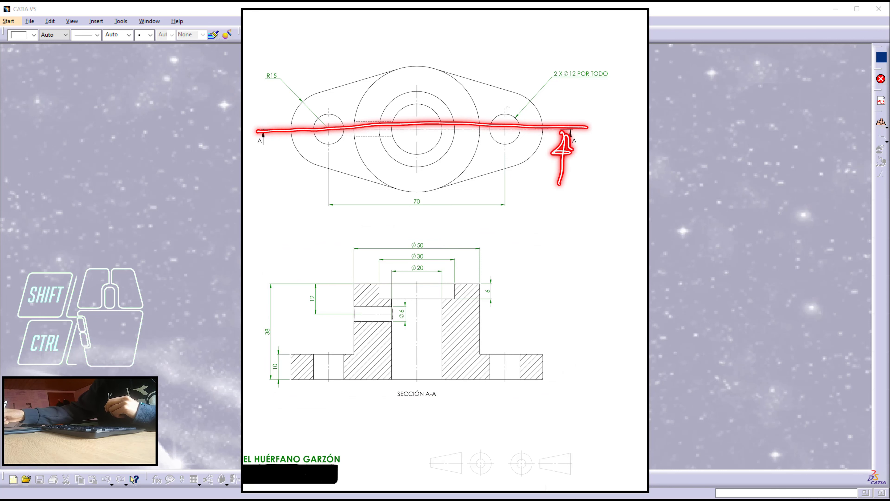
{"action": "left_click_drag", "start_coordinate": [267, 144], "coordinate": [268, 204]}
{"action": "left_click_drag", "start_coordinate": [257, 171], "coordinate": [281, 161]}
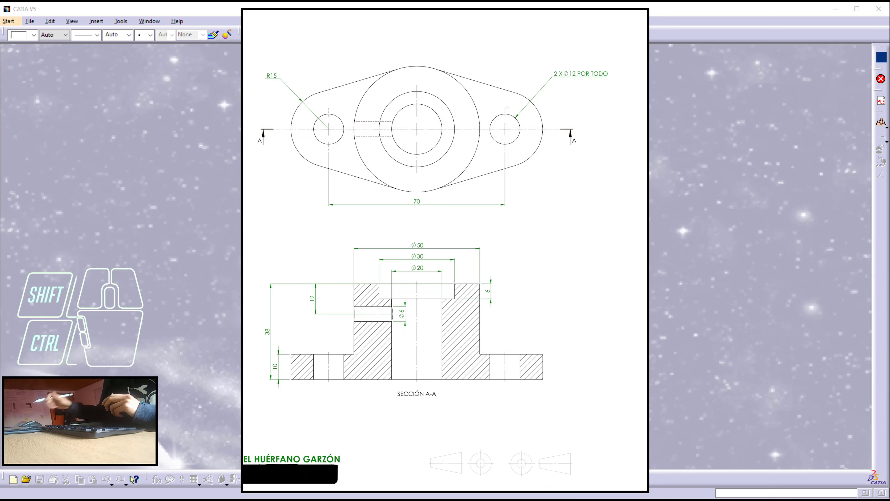
Check the rest of the drawing sheet, including the title block and the material note beneath the isometric view.
{"action": "scroll", "coordinate": [445, 250], "scroll_direction": "down", "scroll_amount": 4}
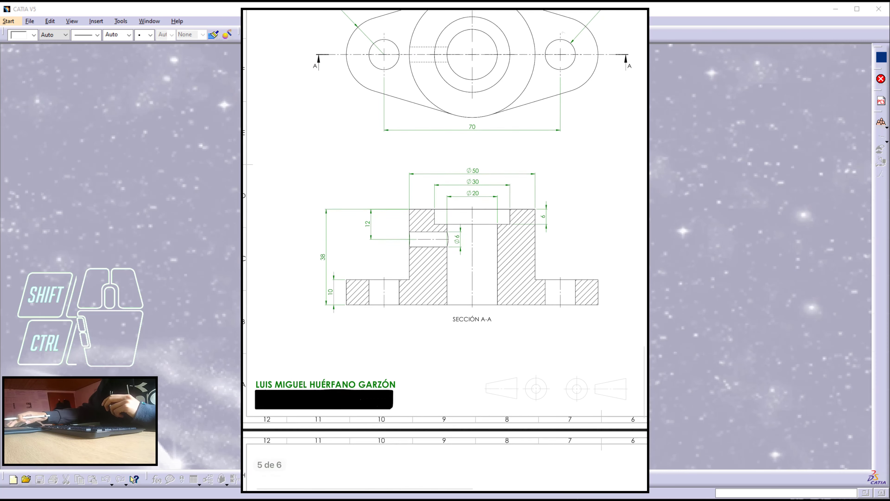
{"action": "scroll", "coordinate": [256, 361], "scroll_direction": "up", "scroll_amount": 5, "text": "ctrl"}
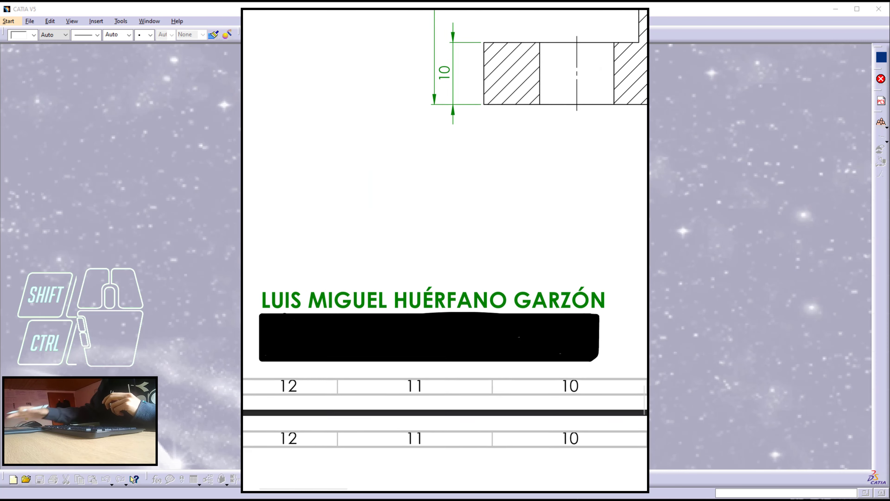
{"action": "scroll", "coordinate": [445, 250], "scroll_direction": "down", "scroll_amount": 5, "text": "ctrl"}
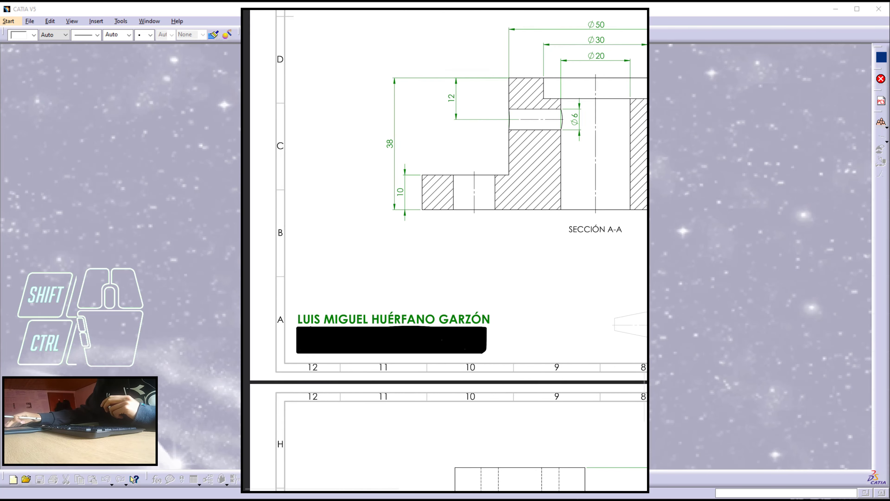
{"action": "scroll", "coordinate": [446, 250], "scroll_direction": "up", "scroll_amount": 3}
{"action": "scroll", "coordinate": [445, 250], "scroll_direction": "down", "scroll_amount": 3, "text": "ctrl"}
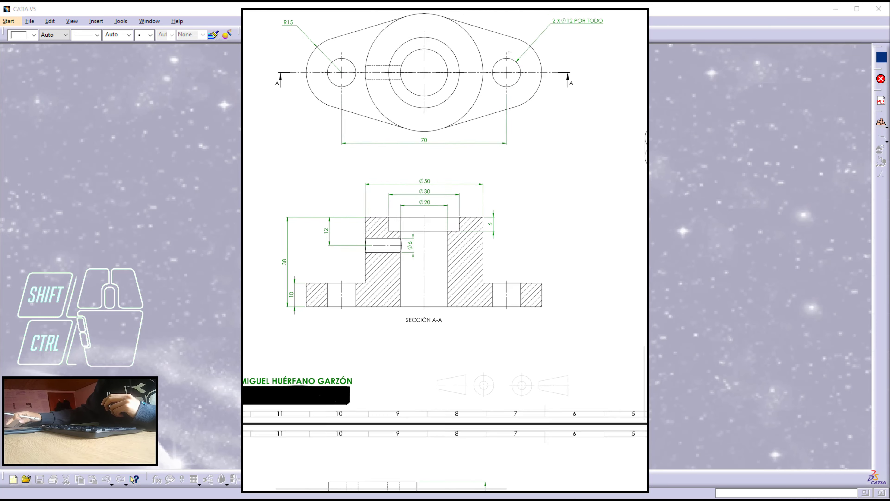
{"action": "scroll", "coordinate": [446, 251], "scroll_direction": "right", "scroll_amount": 4}
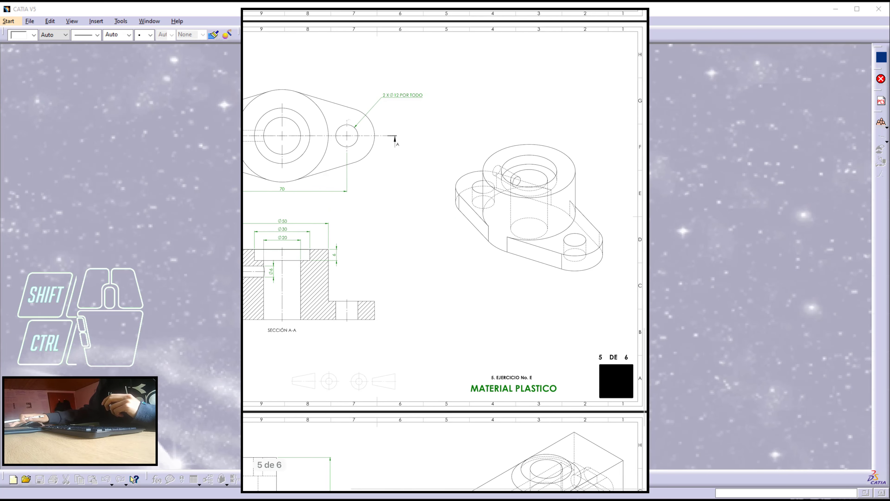
{"action": "scroll", "coordinate": [445, 251], "scroll_direction": "left", "scroll_amount": 4}
{"action": "scroll", "coordinate": [445, 250], "scroll_direction": "right", "scroll_amount": 4}
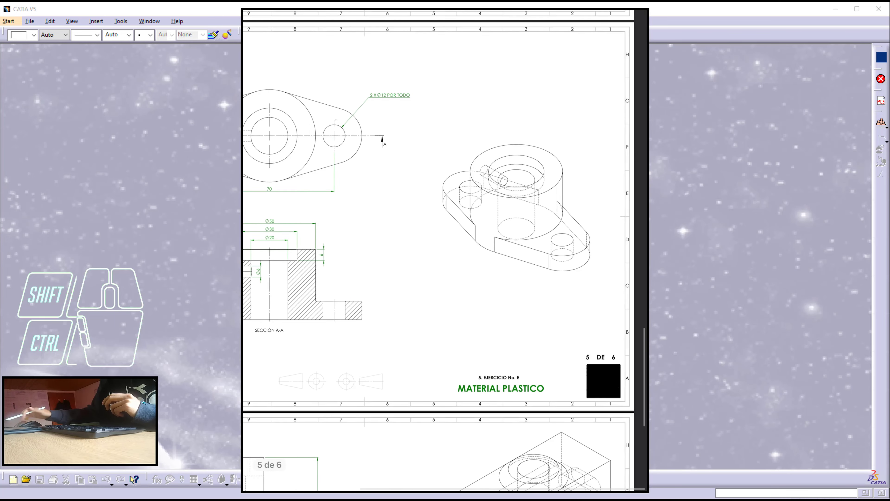
{"action": "mouse_move", "coordinate": [464, 378]}
{"action": "left_mouse_down"}
{"action": "mouse_move", "coordinate": [464, 388]}
{"action": "mouse_move", "coordinate": [558, 390]}
{"action": "left_mouse_up"}
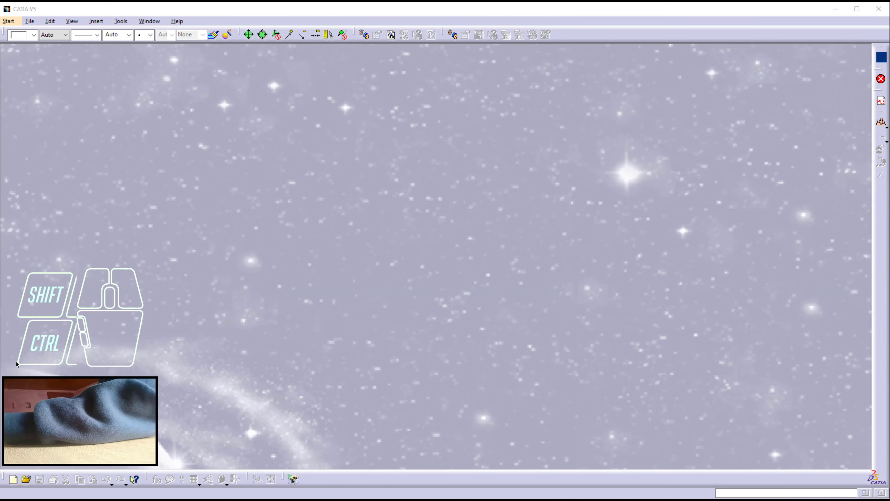
Create a new Part Design part named Tutorial22 with hybrid design enabled.
{"action": "left_click", "coordinate": [29, 21]}
{"action": "mouse_move", "coordinate": [8, 21]}
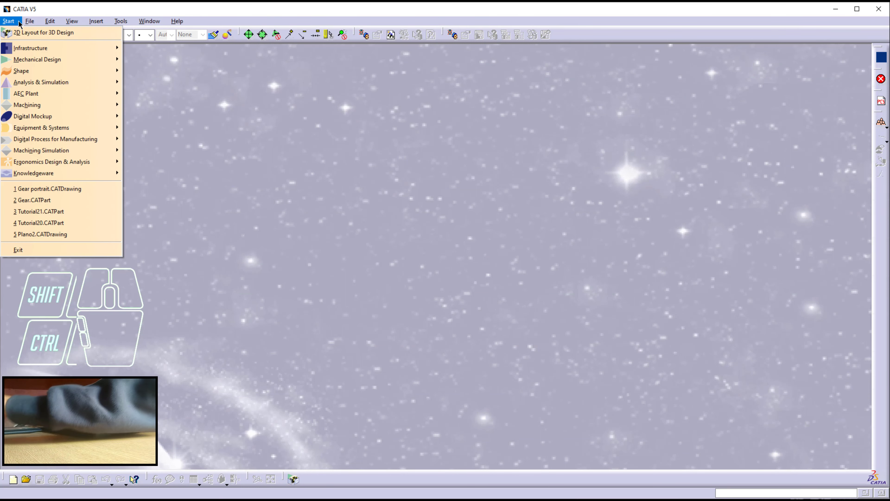
{"action": "mouse_move", "coordinate": [30, 63]}
{"action": "left_click", "coordinate": [144, 60]}
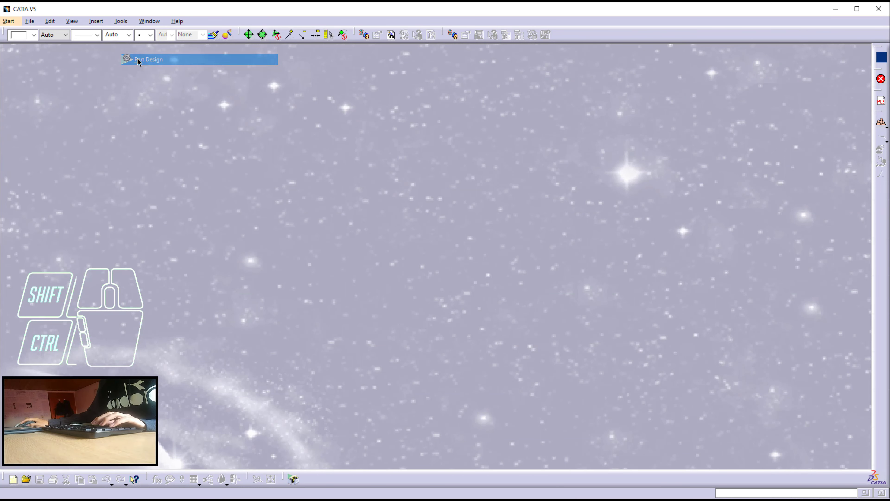
{"action": "type", "text": "T"}
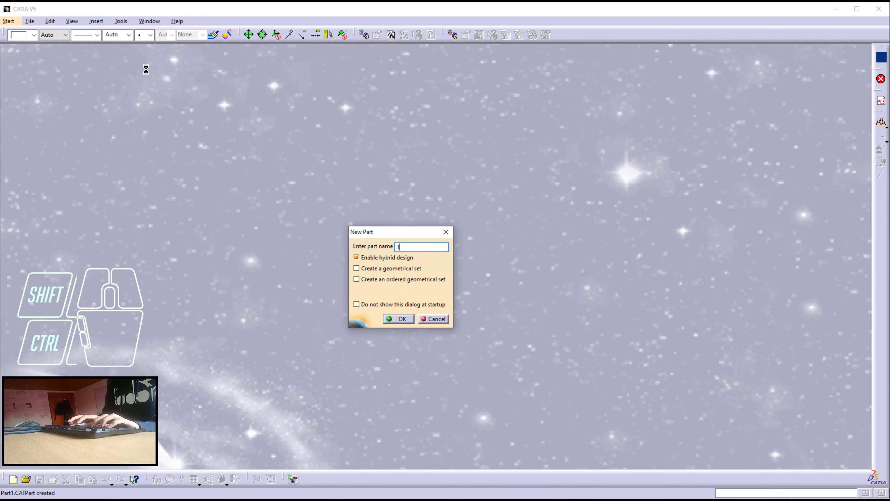
{"action": "type", "text": "utorial"}
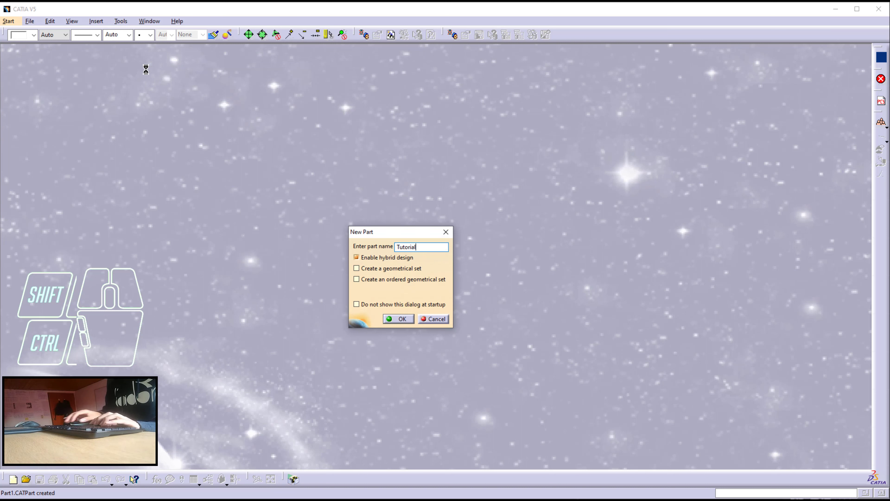
{"action": "type", "text": "22"}
{"action": "key", "text": "Return"}
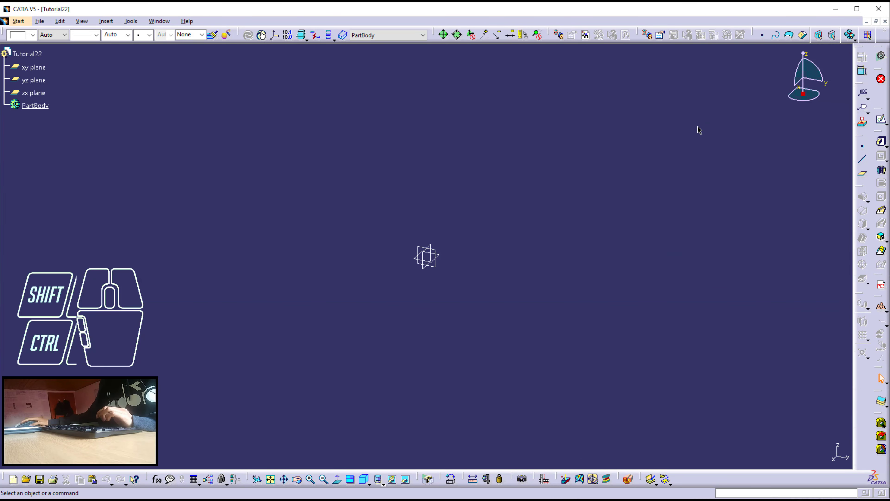
Open a new sketch on the xy plane.
{"action": "left_click", "coordinate": [882, 120]}
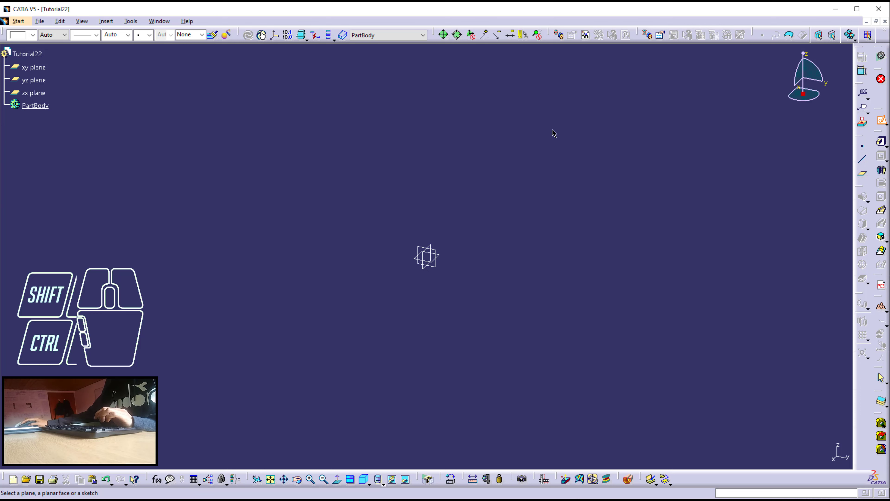
{"action": "left_click", "coordinate": [444, 257]}
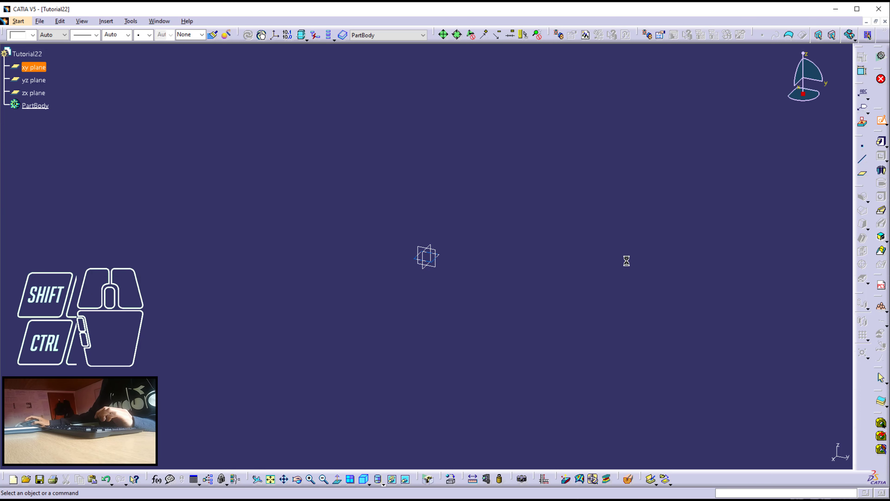
{"action": "middle_click_drag", "start_coordinate": [565, 257], "coordinate": [503, 236]}
{"action": "right_click", "coordinate": [510, 231]}
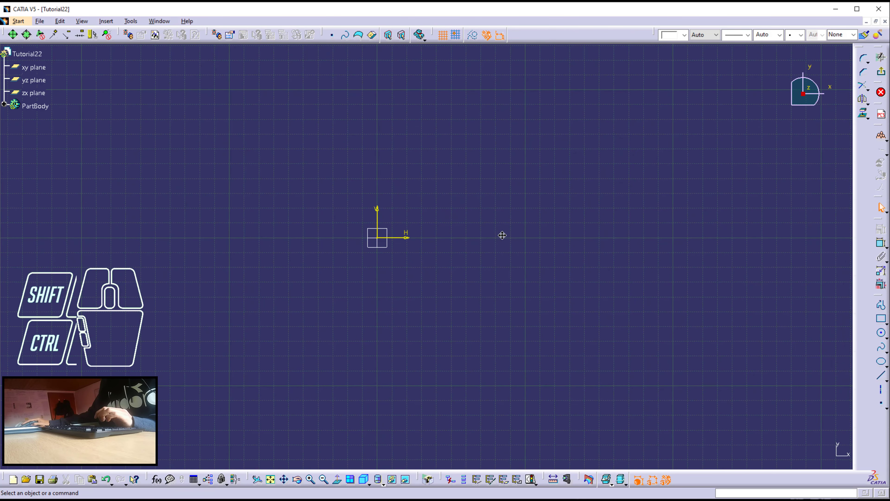
Sketch three concentric circles centred on the origin, about 155 mm, 104 mm and 52 mm in diameter.
{"action": "left_click", "coordinate": [882, 334]}
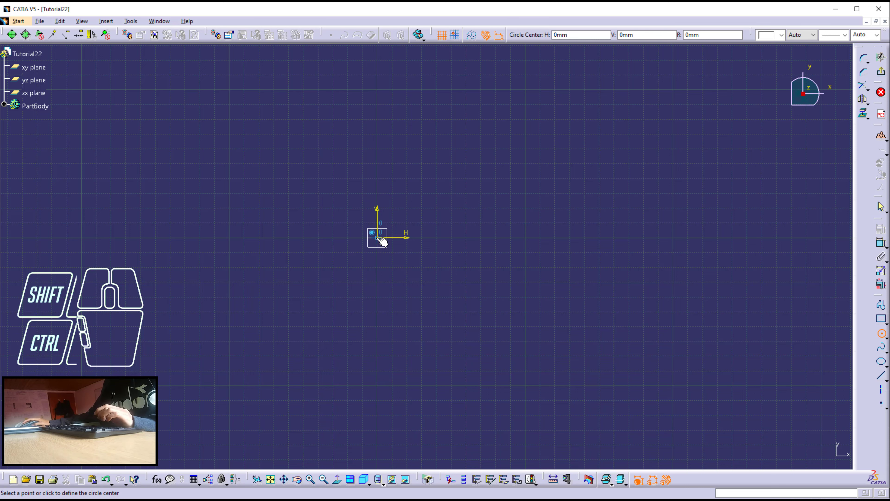
{"action": "left_click", "coordinate": [378, 238]}
{"action": "left_click", "coordinate": [469, 184]}
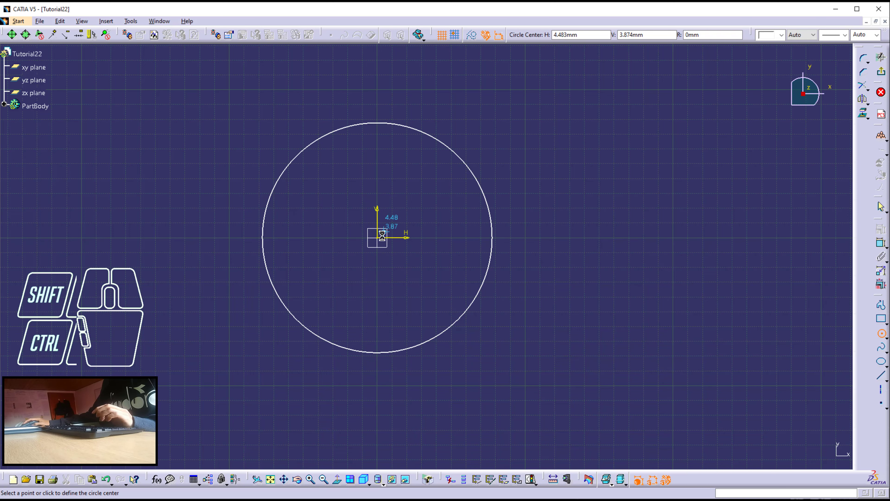
{"action": "left_click", "coordinate": [380, 239]}
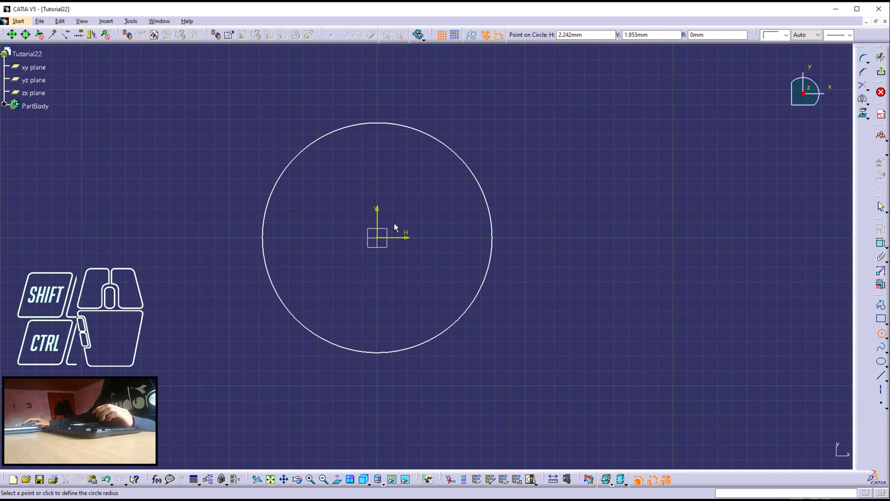
{"action": "left_click", "coordinate": [441, 183]}
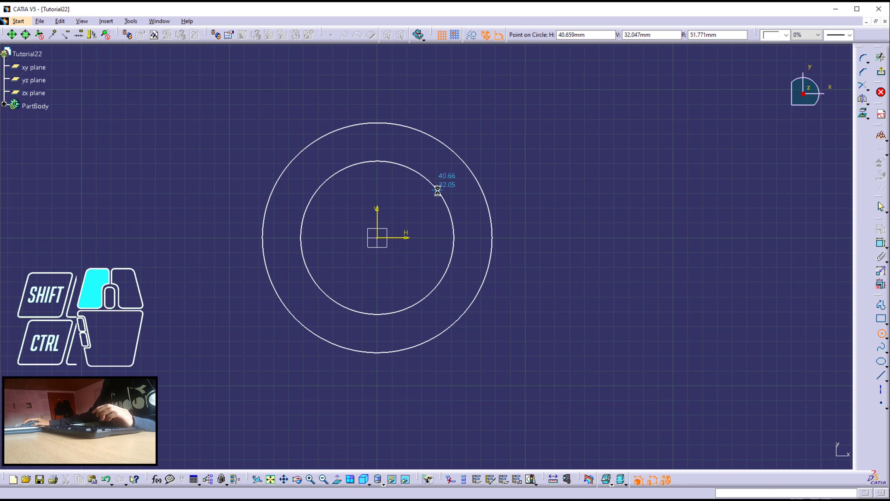
{"action": "left_click", "coordinate": [377, 238]}
{"action": "left_click", "coordinate": [408, 215]}
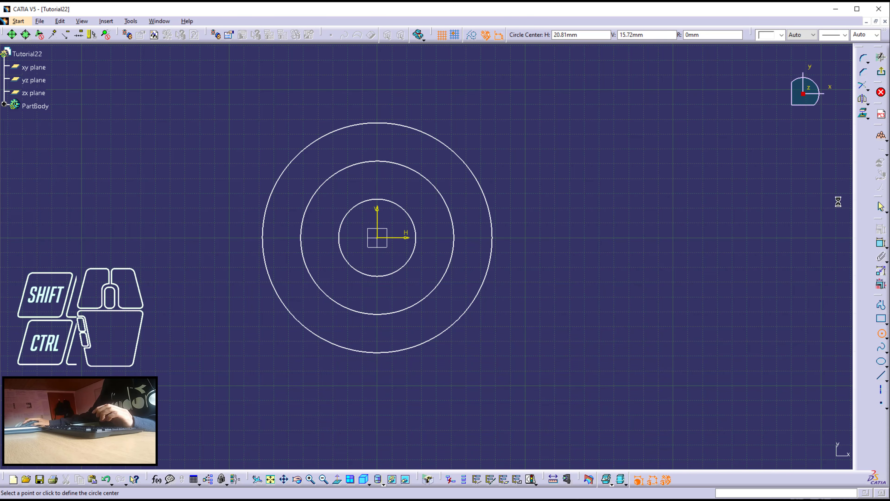
Dimension the diameters of the outer, middle and inner concentric circles.
{"action": "left_click", "coordinate": [882, 245]}
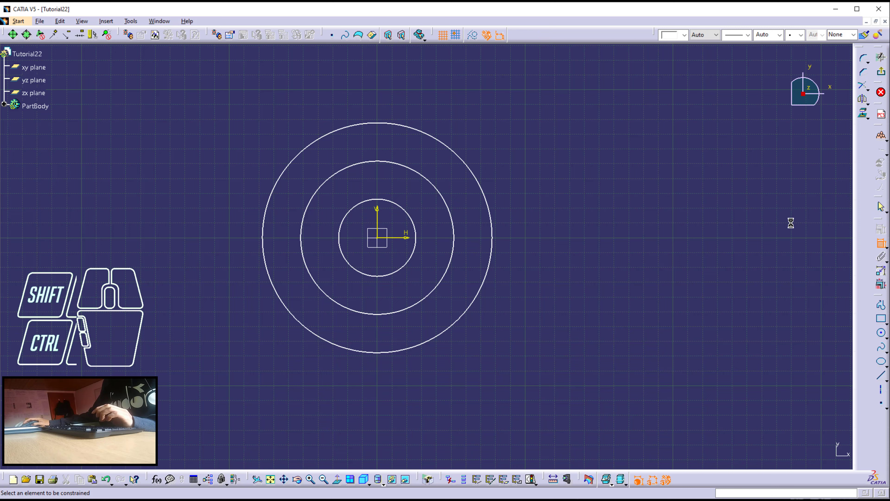
{"action": "left_click", "coordinate": [447, 149]}
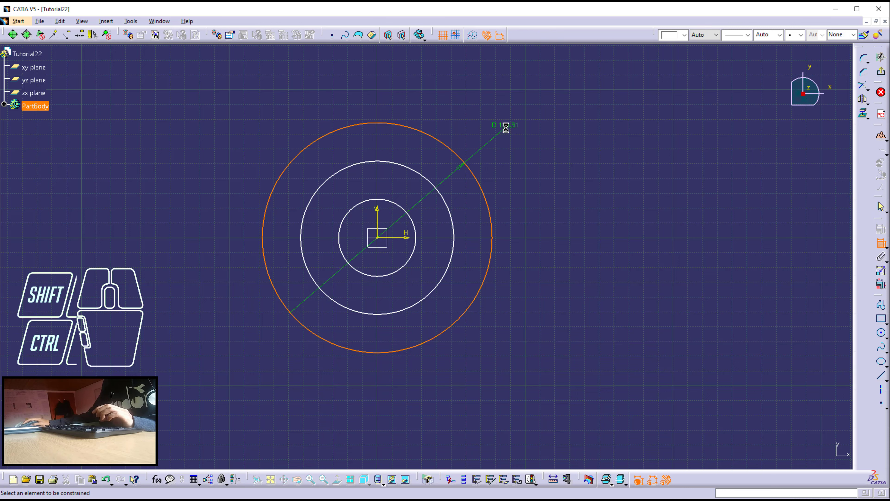
{"action": "left_click", "coordinate": [505, 127]}
{"action": "left_click", "coordinate": [450, 207]}
{"action": "left_click", "coordinate": [556, 189]}
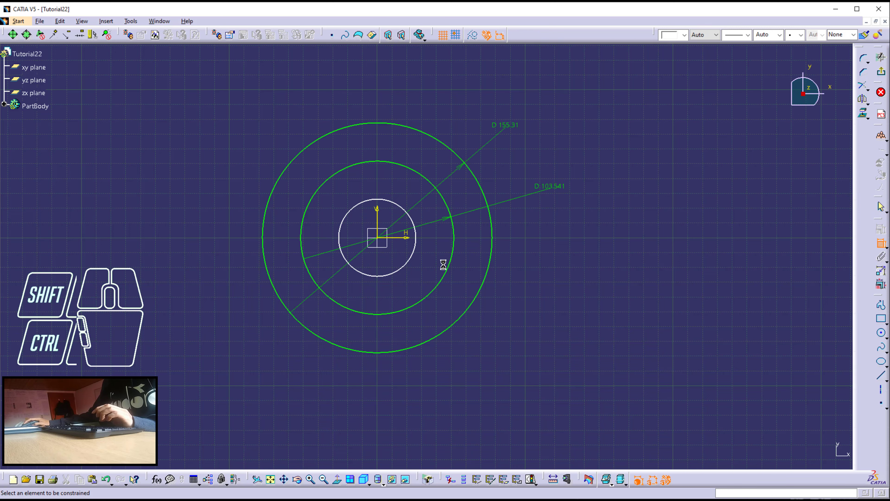
{"action": "left_click", "coordinate": [418, 254]}
{"action": "left_click", "coordinate": [546, 251]}
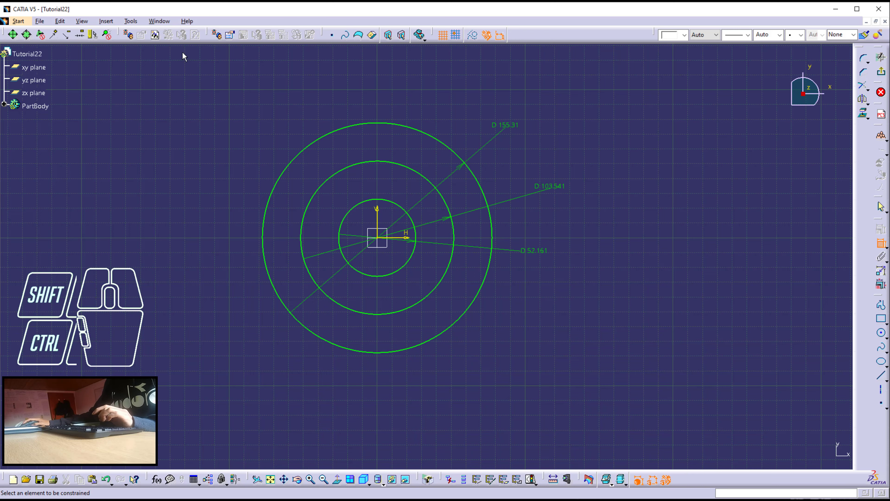
Set the length unit to Millimeter (mm) in the Parameters and Measure options.
{"action": "left_click", "coordinate": [131, 21]}
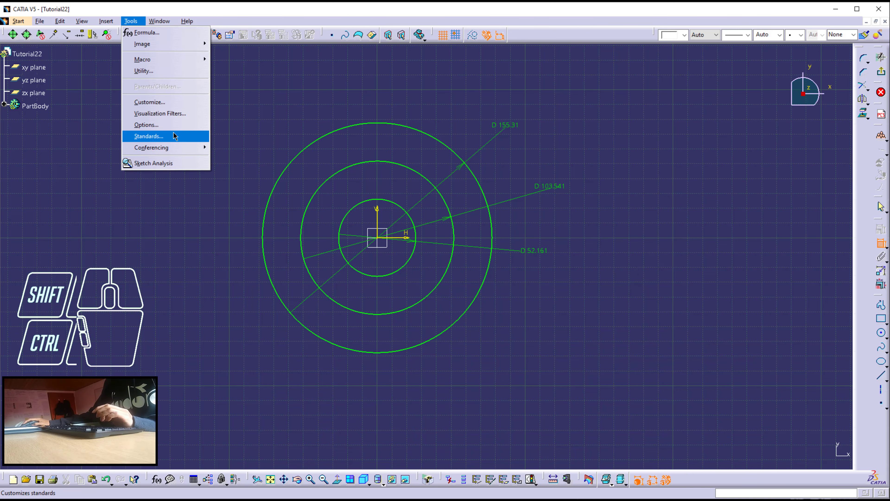
{"action": "left_click", "coordinate": [176, 126]}
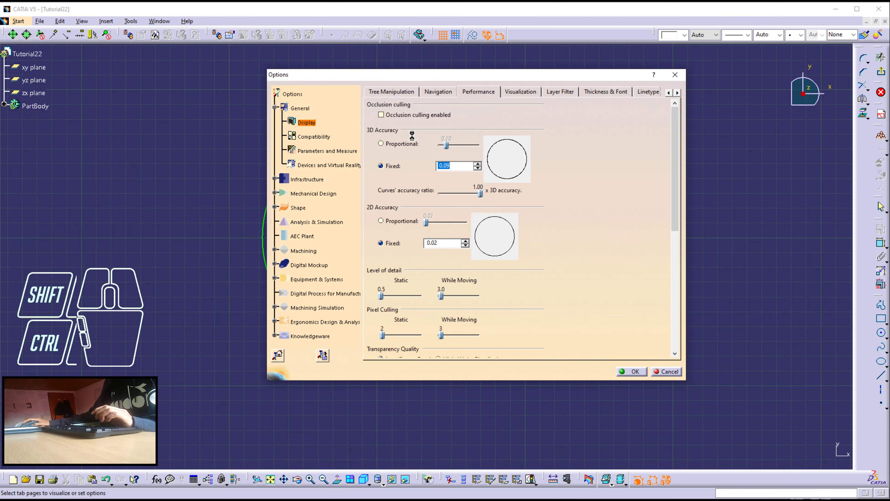
{"action": "left_click", "coordinate": [326, 154]}
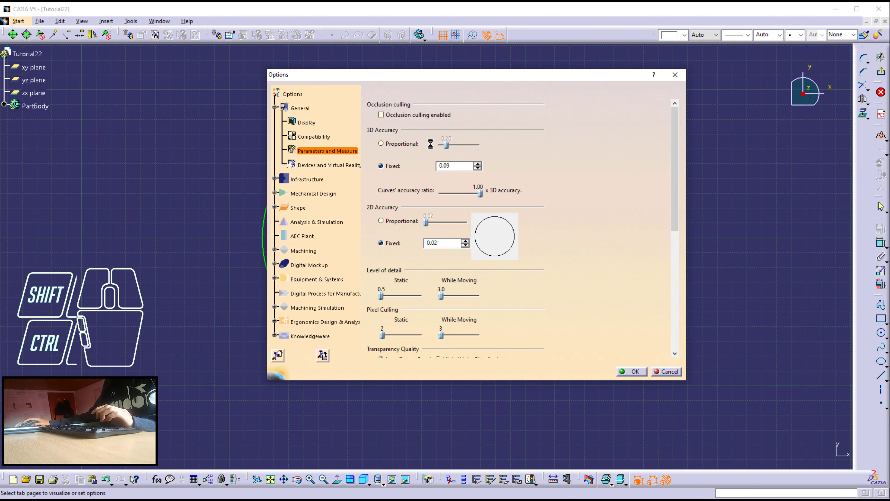
{"action": "left_click", "coordinate": [435, 92]}
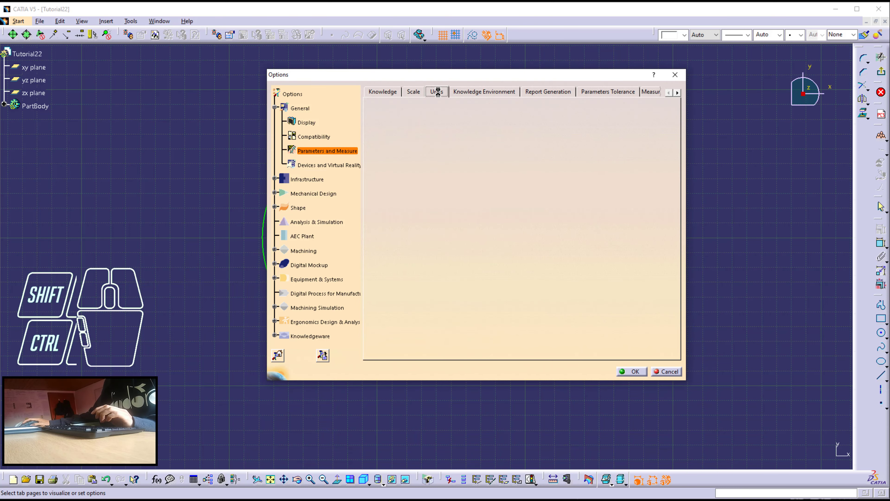
{"action": "left_click", "coordinate": [515, 184]}
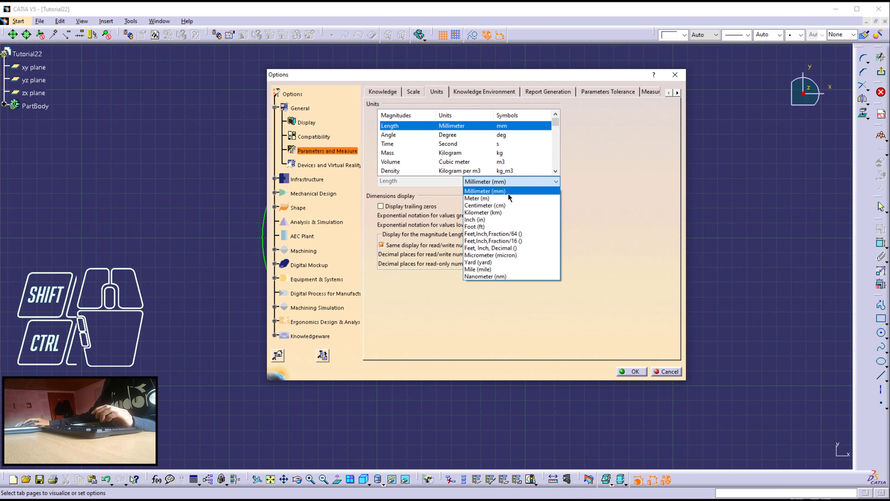
{"action": "left_click", "coordinate": [509, 193]}
{"action": "left_click", "coordinate": [633, 371]}
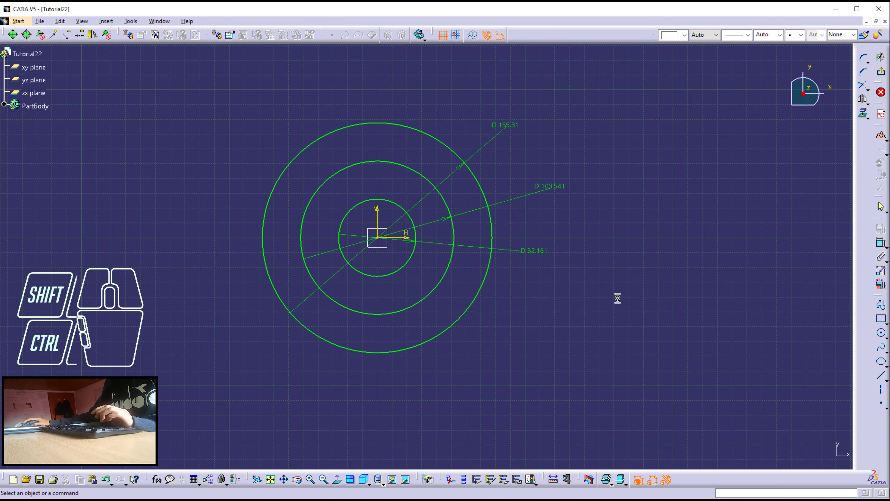
{"action": "left_click", "coordinate": [617, 298]}
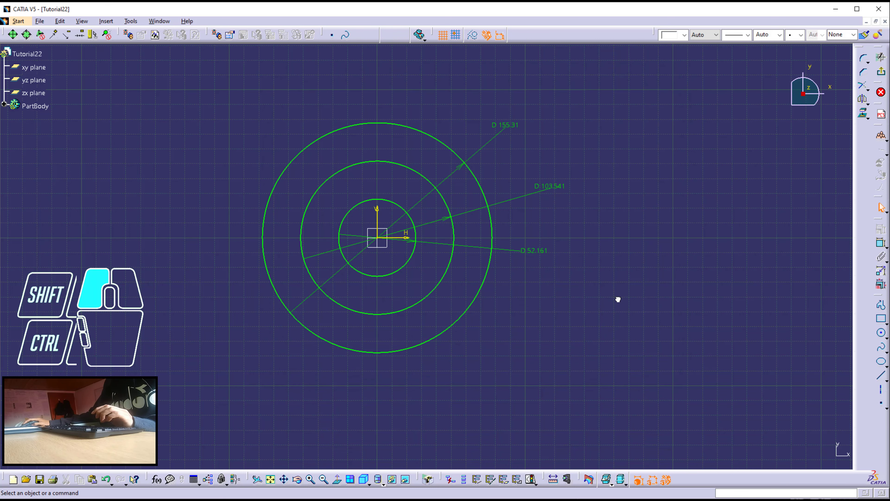
Edit the sketch's multiple constraints, setting the inner circle's radius to 10 mm and the middle circle's radius to 15 mm.
{"action": "left_click", "coordinate": [881, 286]}
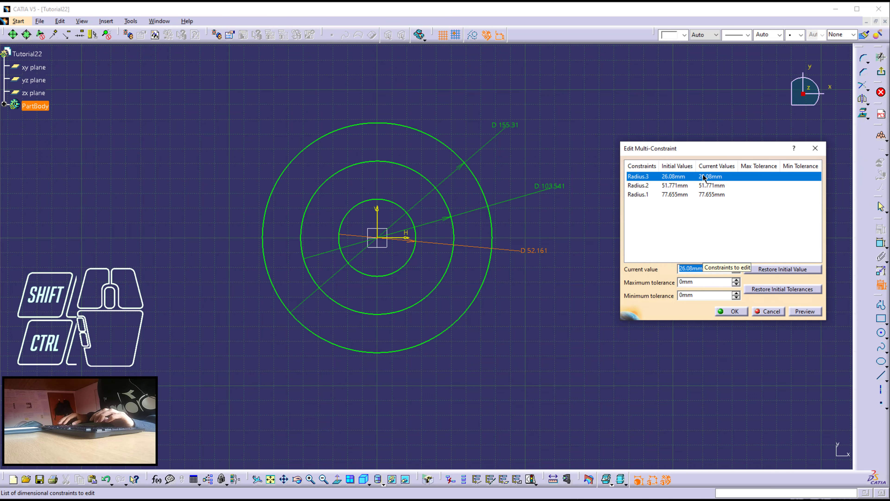
{"action": "type", "text": "10"}
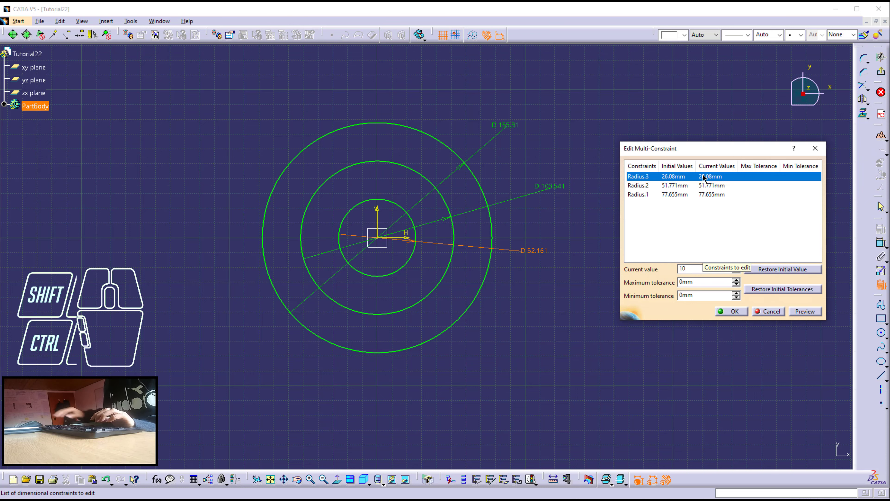
{"action": "left_click", "coordinate": [711, 185]}
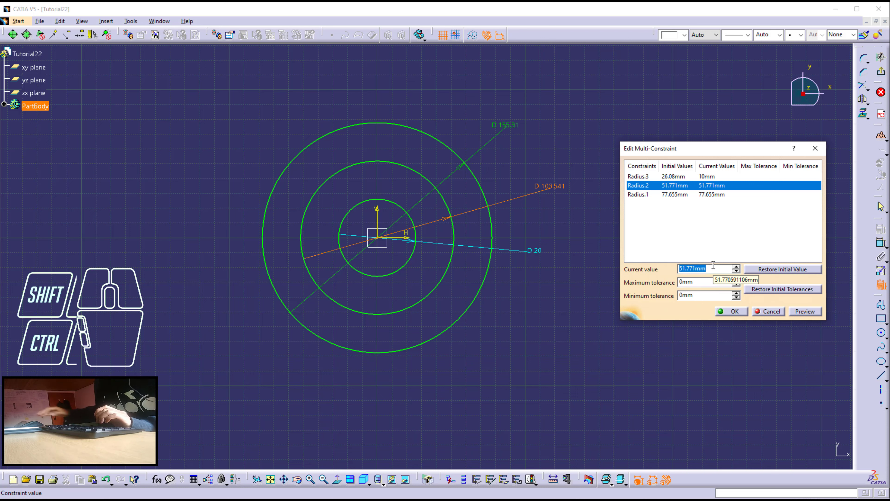
{"action": "type", "text": "15"}
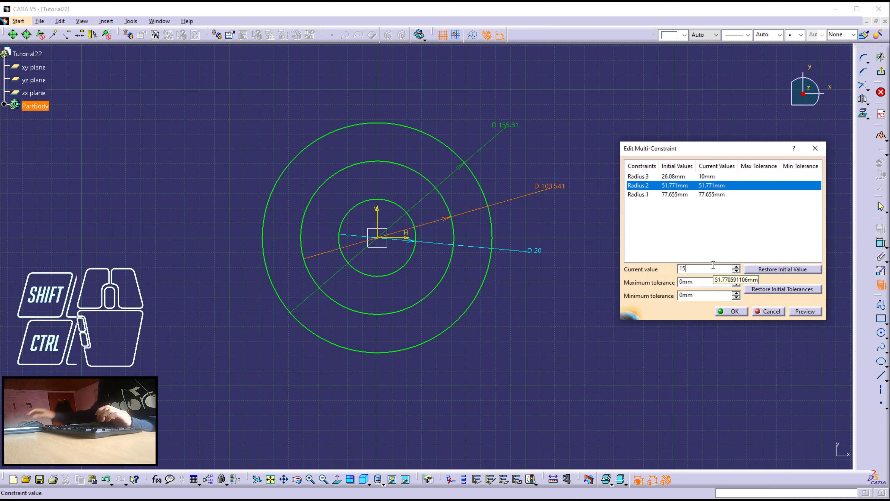
Change the inner circle's radius to 25 mm in the multi-constraint edit and apply the edited values.
{"action": "left_click", "coordinate": [710, 176]}
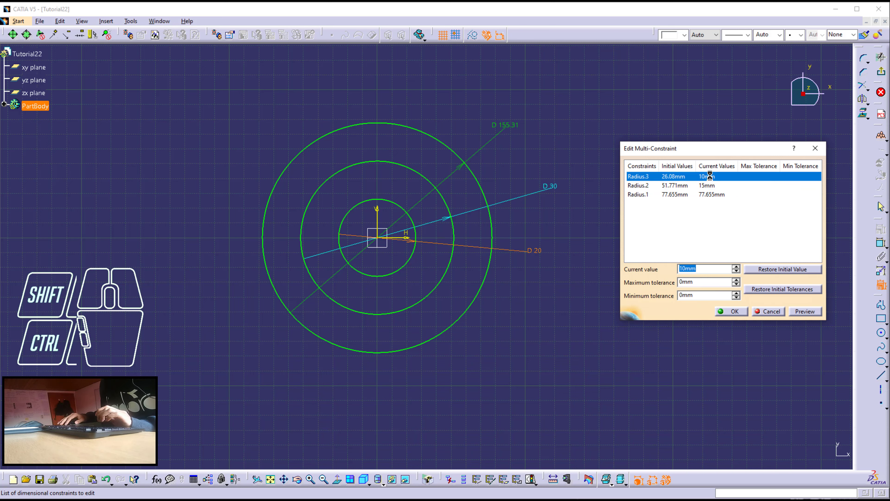
{"action": "type", "text": "25"}
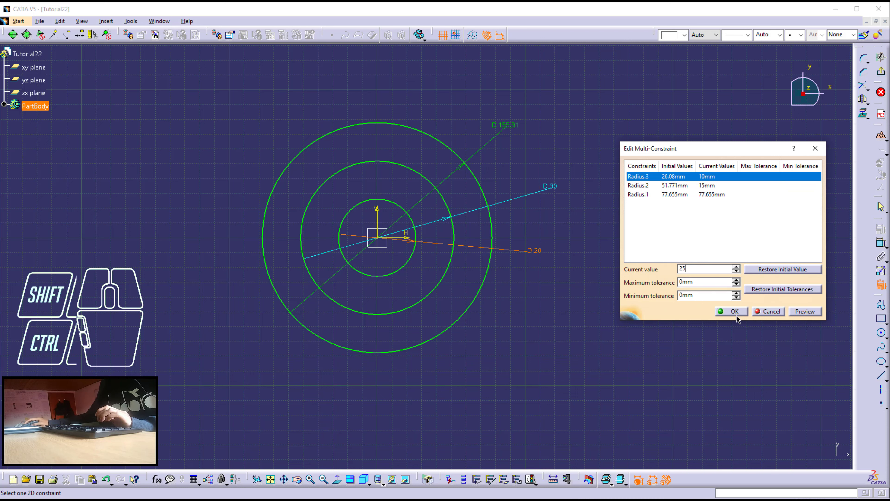
{"action": "key", "text": "Return"}
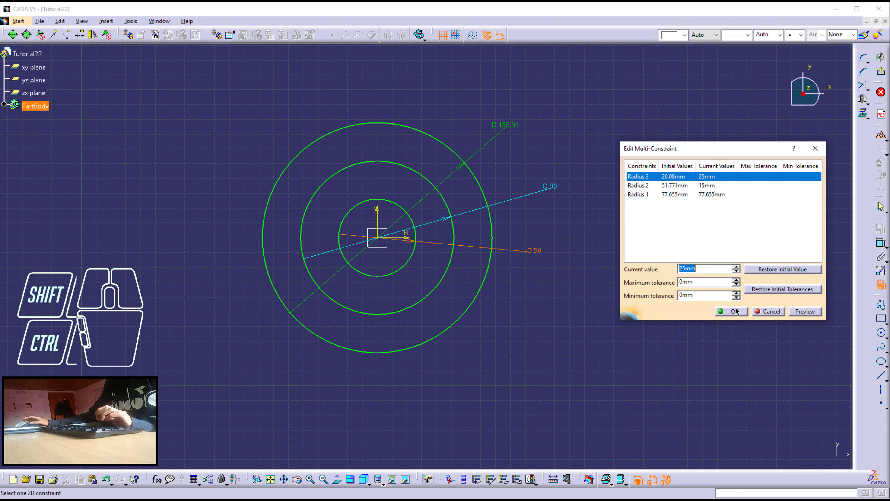
{"action": "left_click", "coordinate": [735, 311]}
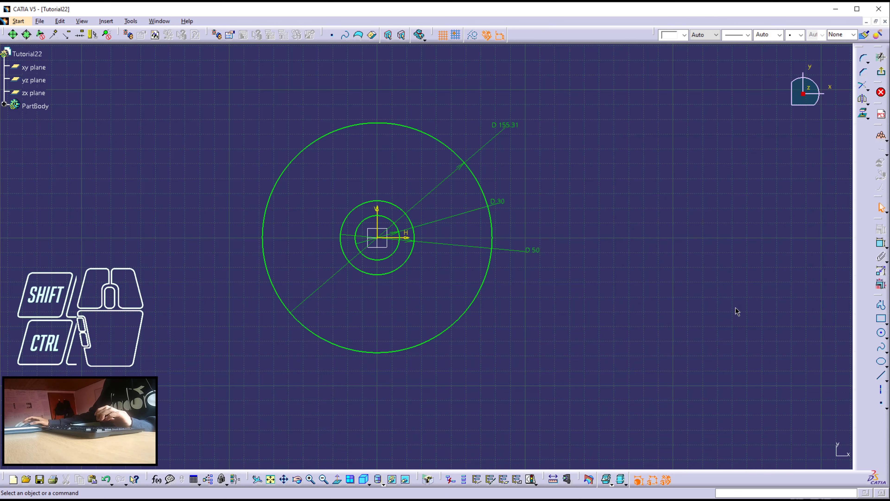
Switch the outermost circle's dimension from diameter to radius and set it to 25 mm.
{"action": "double_click", "coordinate": [511, 128]}
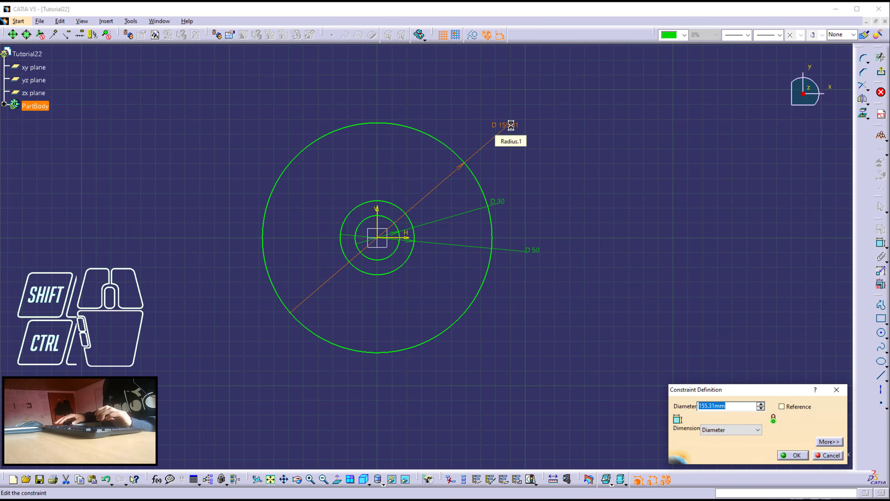
{"action": "type", "text": "25"}
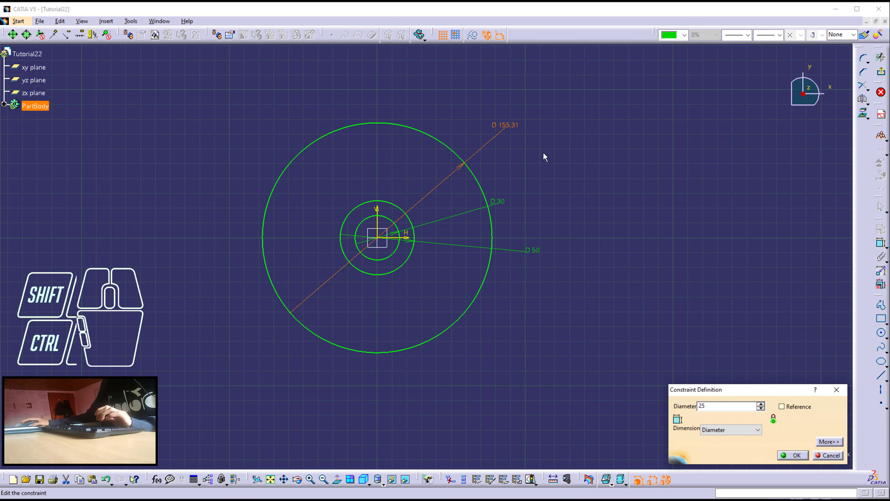
{"action": "left_click", "coordinate": [719, 434]}
{"action": "left_click", "coordinate": [719, 442]}
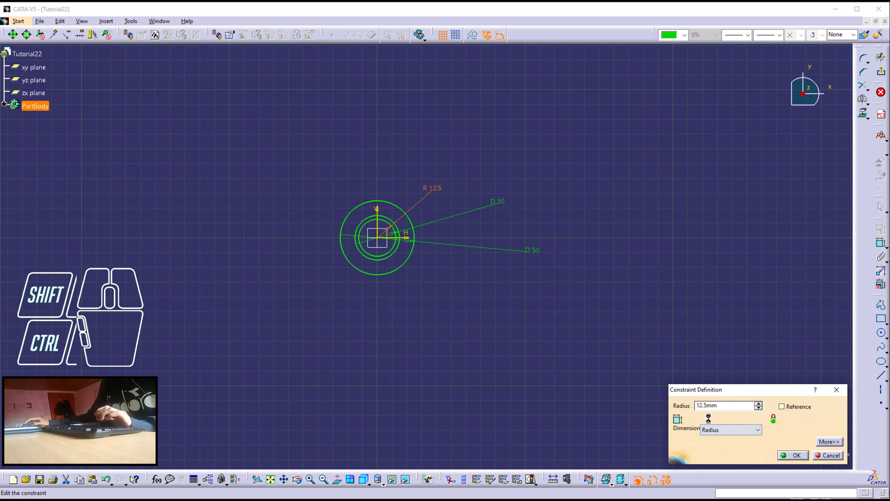
{"action": "type", "text": "25"}
{"action": "key", "text": "Return"}
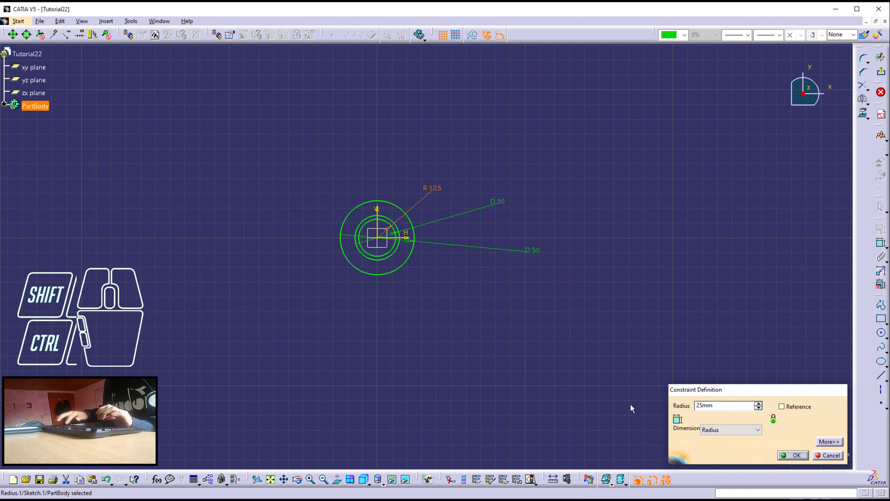
{"action": "left_click", "coordinate": [639, 375]}
Set the diameter of the circle dimensioned D 50 to 20 mm.
{"action": "left_click", "coordinate": [471, 308]}
{"action": "middle_click_drag", "start_coordinate": [471, 305], "coordinate": [488, 218]}
{"action": "middle_click_drag", "start_coordinate": [457, 275], "coordinate": [502, 341]}
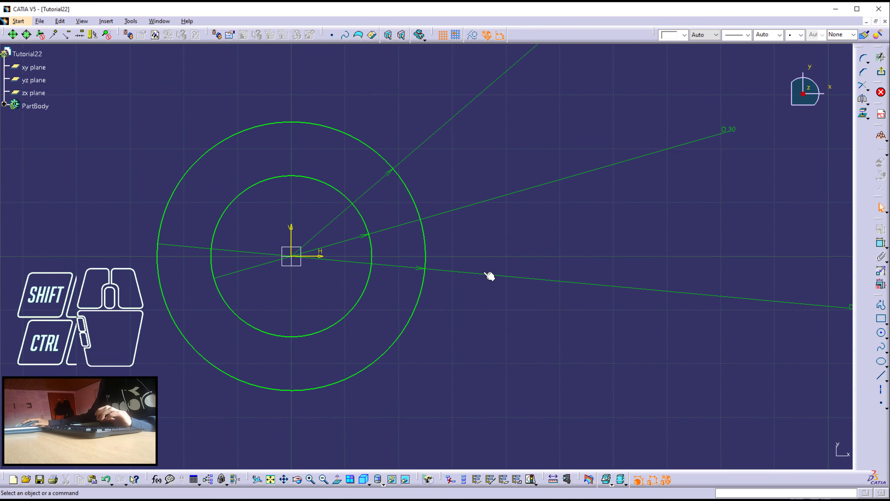
{"action": "mouse_move", "coordinate": [490, 276]}
{"action": "middle_mouse_down"}
{"action": "mouse_move", "coordinate": [370, 255]}
{"action": "mouse_move", "coordinate": [397, 289]}
{"action": "middle_mouse_up"}
{"action": "left_click", "coordinate": [609, 291]}
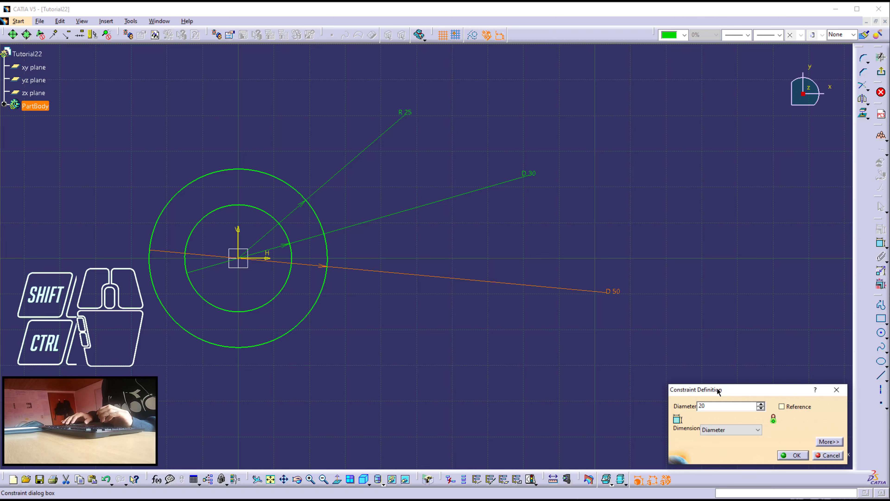
{"action": "key", "text": "Return"}
{"action": "left_click", "coordinate": [642, 263]}
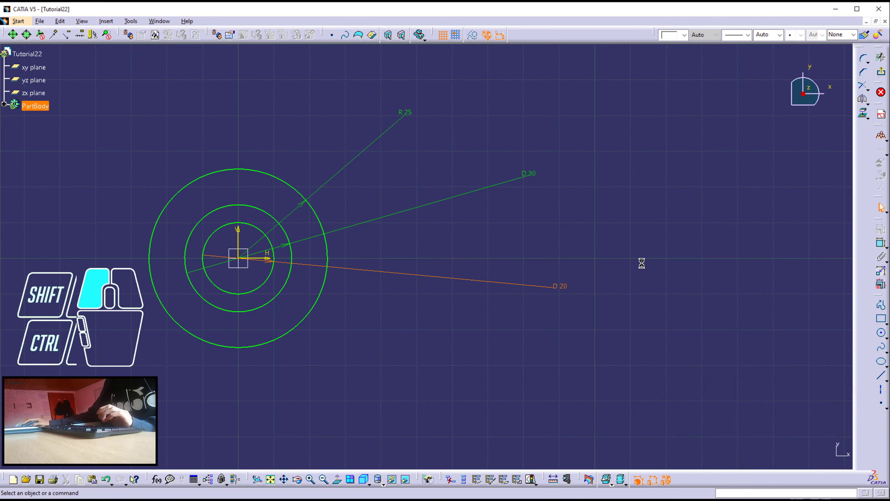
Exit the sketch of three concentric circles and return to the 3D part.
{"action": "mouse_move", "coordinate": [347, 253]}
{"action": "middle_mouse_down"}
{"action": "mouse_move", "coordinate": [435, 256]}
{"action": "mouse_move", "coordinate": [411, 258]}
{"action": "mouse_move", "coordinate": [479, 234]}
{"action": "middle_mouse_up"}
{"action": "mouse_move", "coordinate": [368, 260]}
{"action": "middle_mouse_down"}
{"action": "mouse_move", "coordinate": [426, 285]}
{"action": "mouse_move", "coordinate": [512, 242]}
{"action": "middle_mouse_up"}
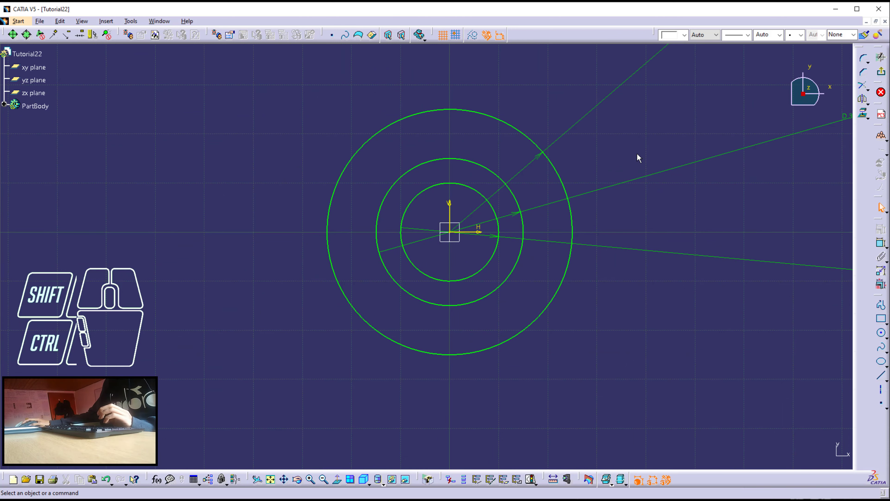
{"action": "left_click", "coordinate": [882, 72]}
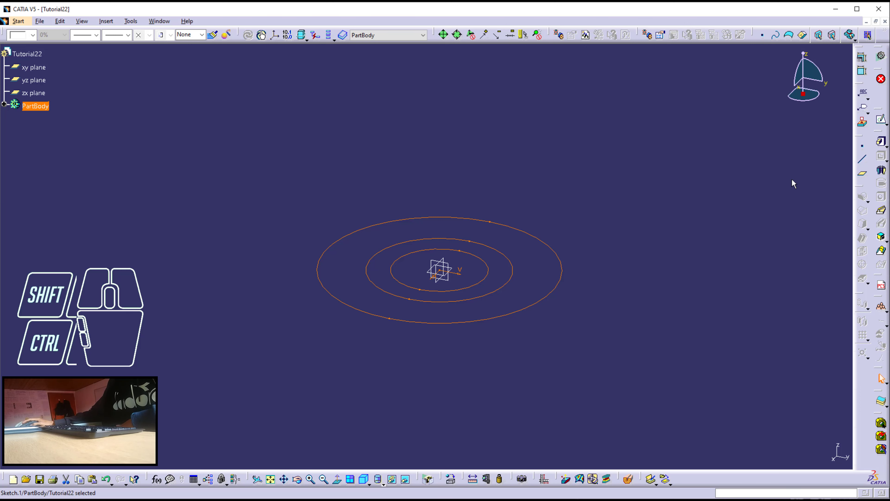
Start a Multi-Pad on the circle sketch, set the domain between the outer and middle circles to 38 mm, and preview it.
{"action": "left_click", "coordinate": [885, 144]}
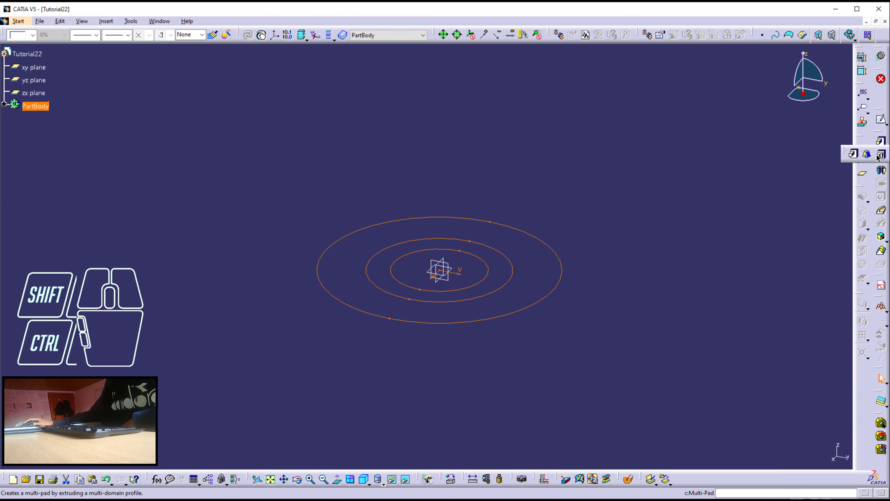
{"action": "left_click", "coordinate": [878, 158]}
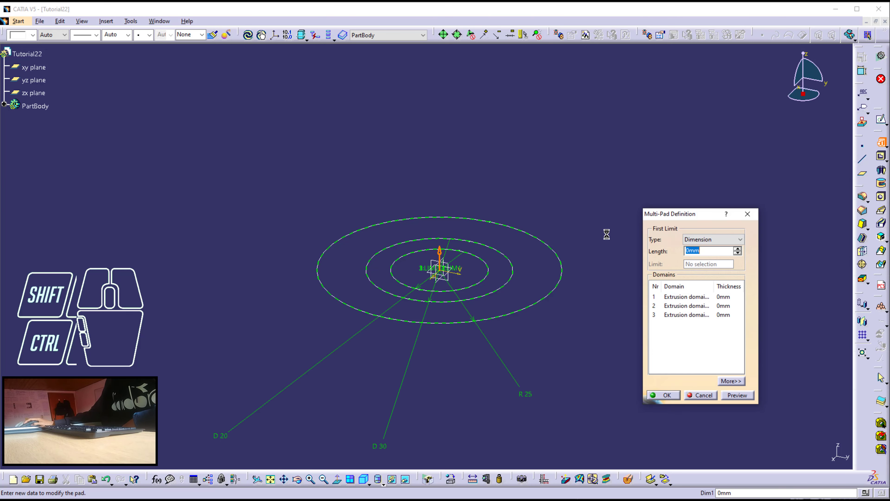
{"action": "middle_click_drag", "start_coordinate": [572, 249], "coordinate": [533, 205]}
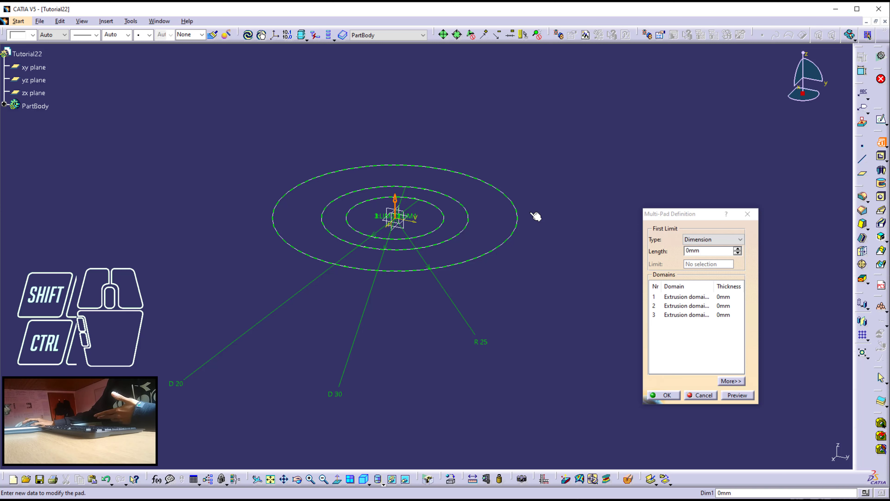
{"action": "left_click", "coordinate": [679, 297]}
{"action": "left_click", "coordinate": [679, 306]}
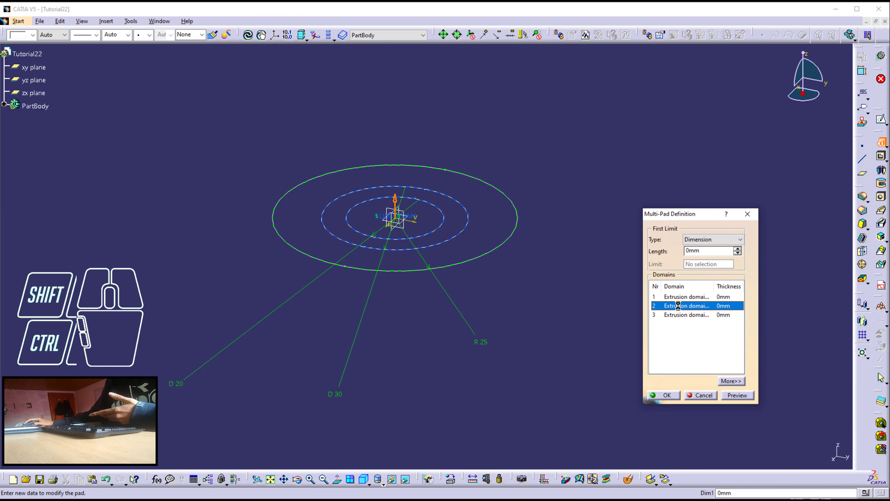
{"action": "left_click", "coordinate": [680, 315]}
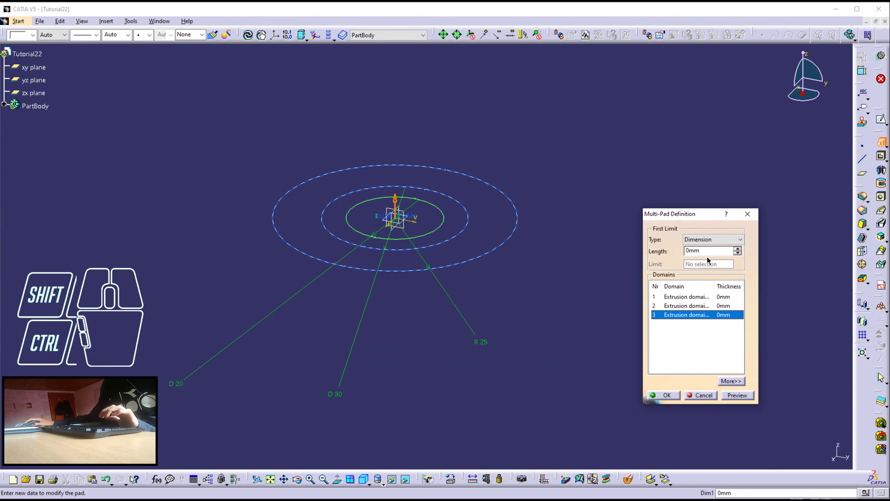
{"action": "left_click_drag", "start_coordinate": [709, 252], "coordinate": [586, 251]}
{"action": "type", "text": "38"}
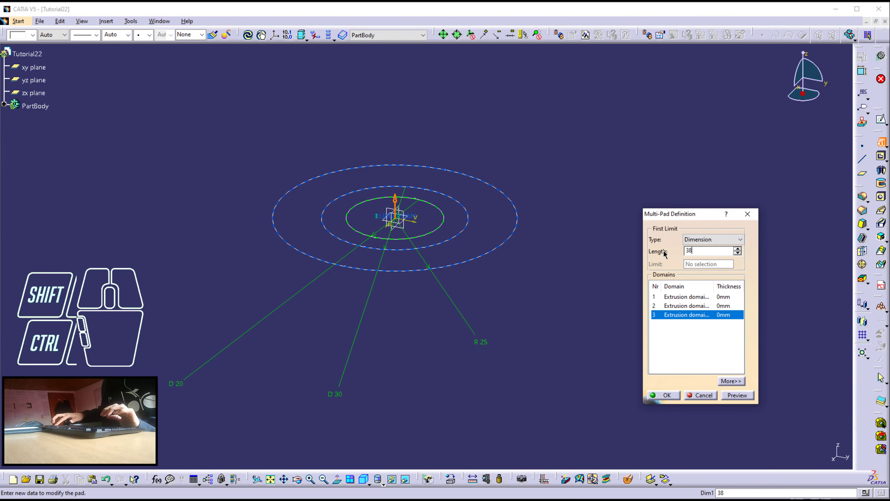
{"action": "left_click", "coordinate": [737, 396]}
{"action": "middle_click_drag", "start_coordinate": [470, 214], "coordinate": [458, 258]}
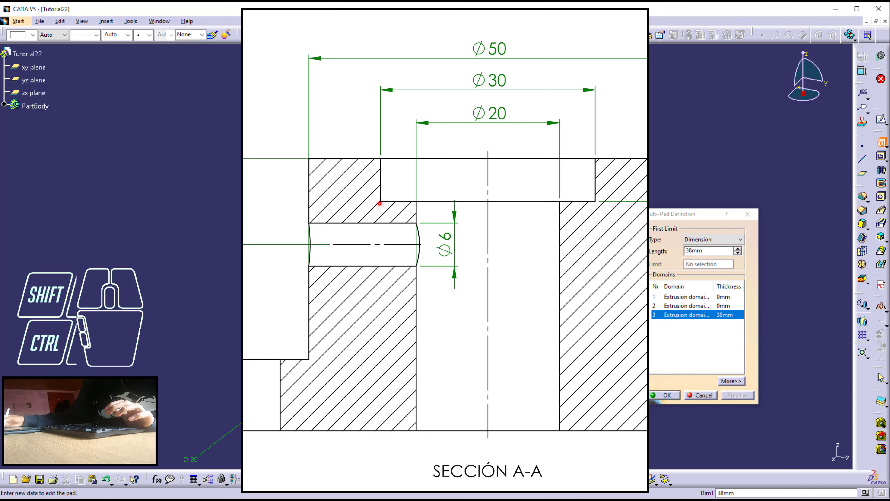
{"action": "left_click_drag", "start_coordinate": [380, 204], "coordinate": [371, 442]}
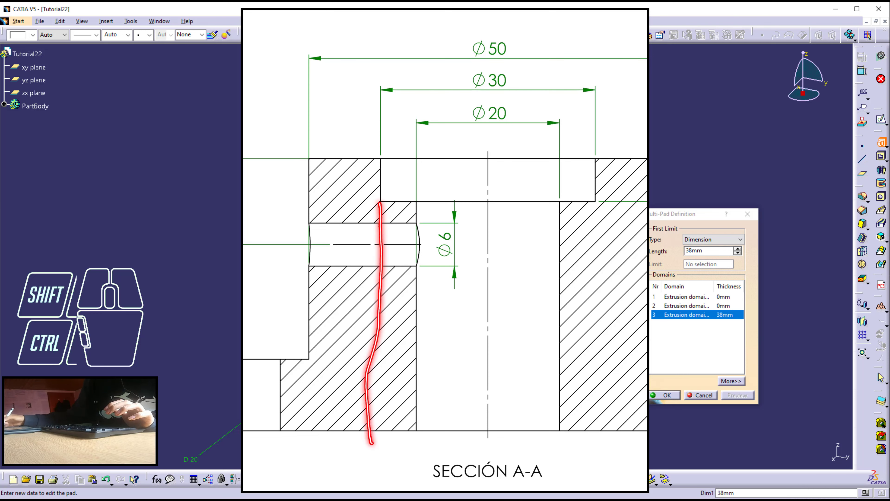
{"action": "mouse_move", "coordinate": [597, 199]}
{"action": "left_mouse_down"}
{"action": "mouse_move", "coordinate": [590, 438]}
{"action": "mouse_move", "coordinate": [533, 435]}
{"action": "mouse_move", "coordinate": [561, 383]}
{"action": "mouse_move", "coordinate": [553, 240]}
{"action": "mouse_move", "coordinate": [597, 200]}
{"action": "left_mouse_up"}
{"action": "mouse_move", "coordinate": [415, 203]}
{"action": "left_mouse_down"}
{"action": "mouse_move", "coordinate": [411, 391]}
{"action": "mouse_move", "coordinate": [388, 434]}
{"action": "mouse_move", "coordinate": [374, 433]}
{"action": "left_mouse_up"}
{"action": "left_click_drag", "start_coordinate": [379, 200], "coordinate": [417, 201]}
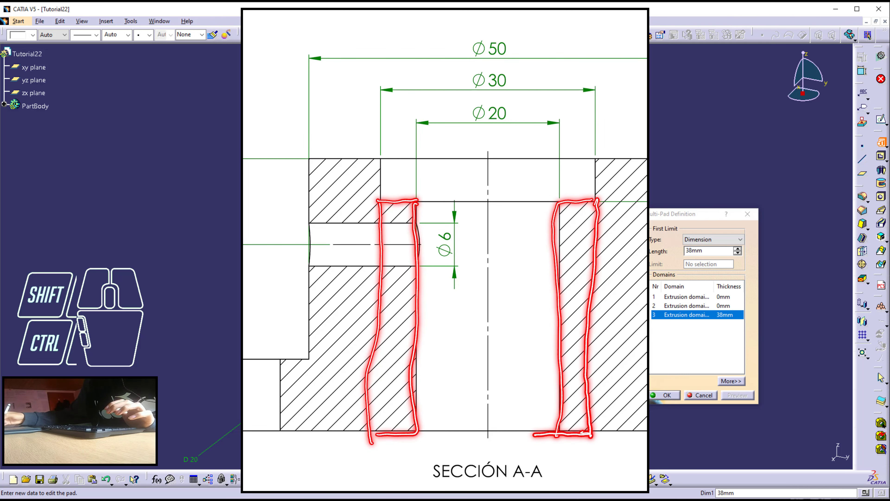
{"action": "mouse_move", "coordinate": [476, 191]}
{"action": "left_mouse_down"}
{"action": "mouse_move", "coordinate": [471, 443]}
{"action": "mouse_move", "coordinate": [503, 410]}
{"action": "left_mouse_up"}
{"action": "left_click_drag", "start_coordinate": [462, 216], "coordinate": [493, 187]}
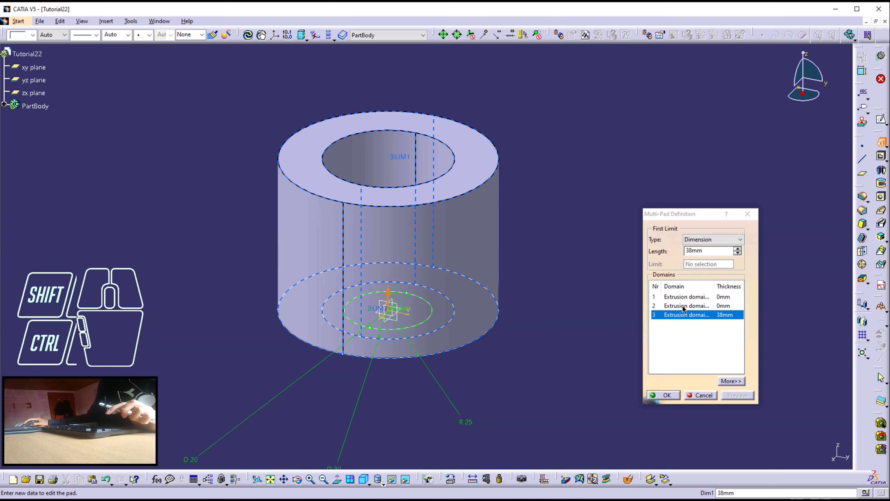
Set the Multi-Pad domain between the middle and inner circles to 38-6 mm (32 mm), preview it, and create the Multi-Pad.
{"action": "left_click", "coordinate": [682, 305]}
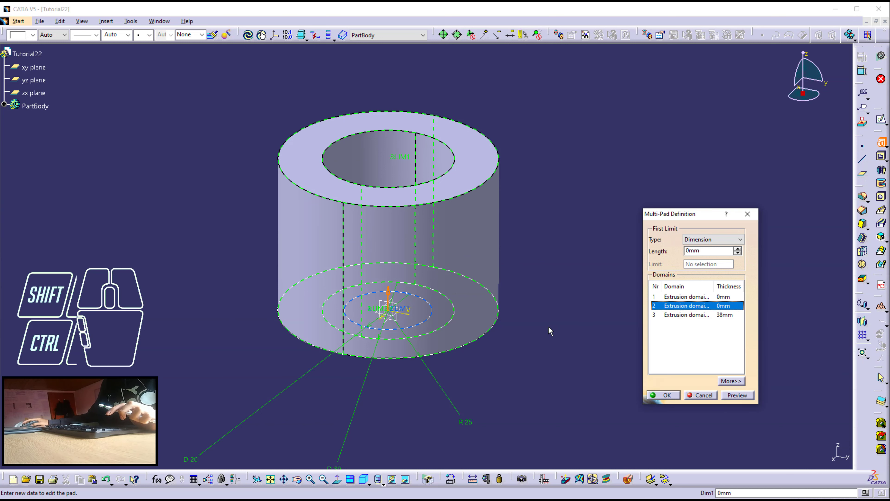
{"action": "left_click", "coordinate": [725, 297]}
{"action": "left_click", "coordinate": [706, 306]}
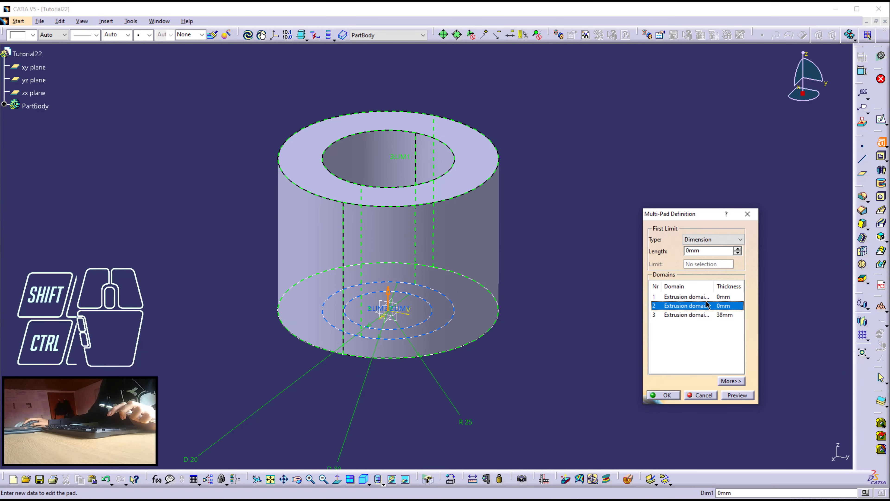
{"action": "left_click", "coordinate": [716, 250]}
{"action": "double_click", "coordinate": [716, 250]}
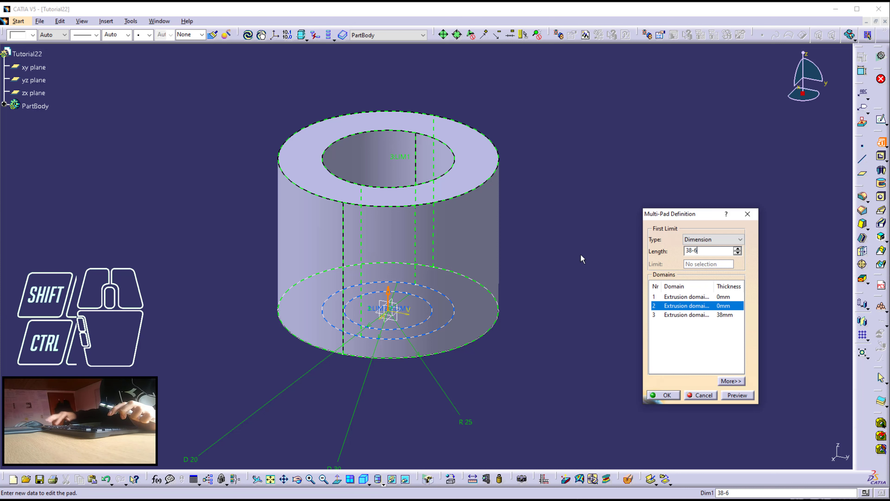
{"action": "type", "text": "38-6"}
{"action": "left_click", "coordinate": [743, 394]}
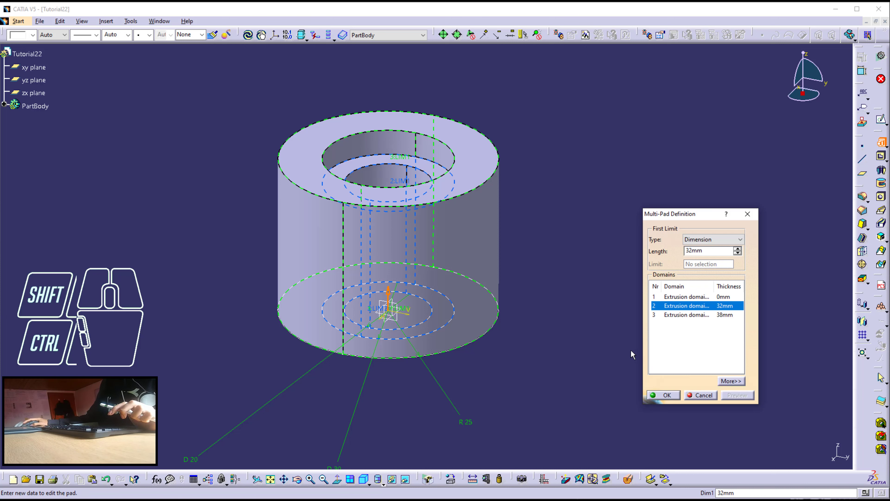
{"action": "mouse_move", "coordinate": [441, 255]}
{"action": "middle_mouse_down"}
{"action": "mouse_move", "coordinate": [378, 314]}
{"action": "mouse_move", "coordinate": [420, 326]}
{"action": "mouse_move", "coordinate": [452, 298]}
{"action": "mouse_move", "coordinate": [439, 303]}
{"action": "mouse_move", "coordinate": [424, 281]}
{"action": "mouse_move", "coordinate": [435, 257]}
{"action": "mouse_move", "coordinate": [457, 260]}
{"action": "middle_mouse_up"}
{"action": "middle_click_drag", "start_coordinate": [414, 300], "coordinate": [460, 304]}
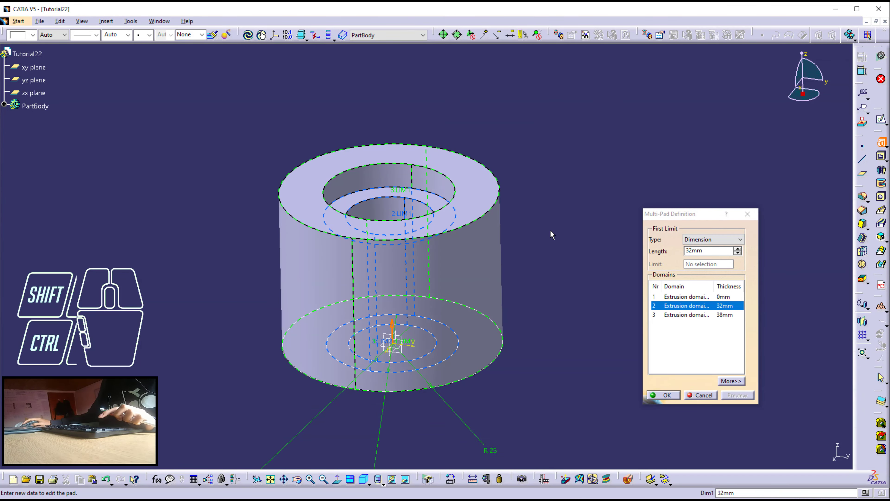
{"action": "left_click", "coordinate": [665, 399]}
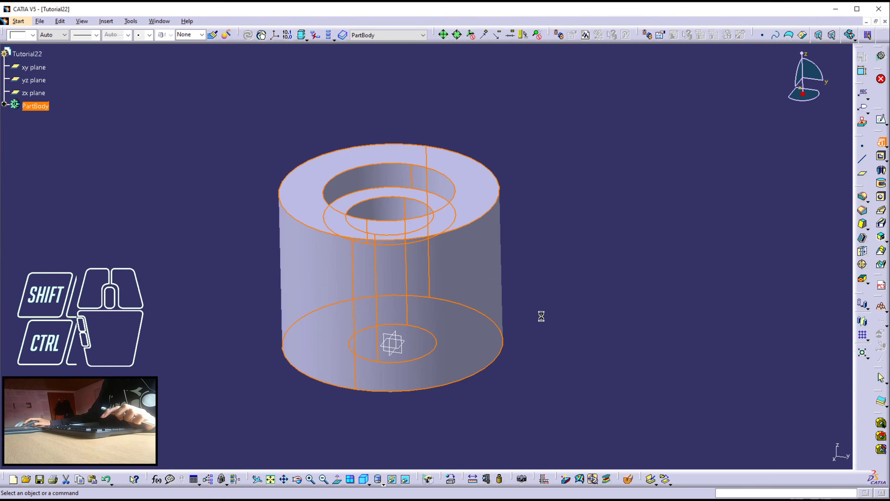
Start a new sketch on the xy plane at the base of the cylindrical boss.
{"action": "middle_click_drag", "start_coordinate": [394, 253], "coordinate": [397, 309], "text": "ctrl"}
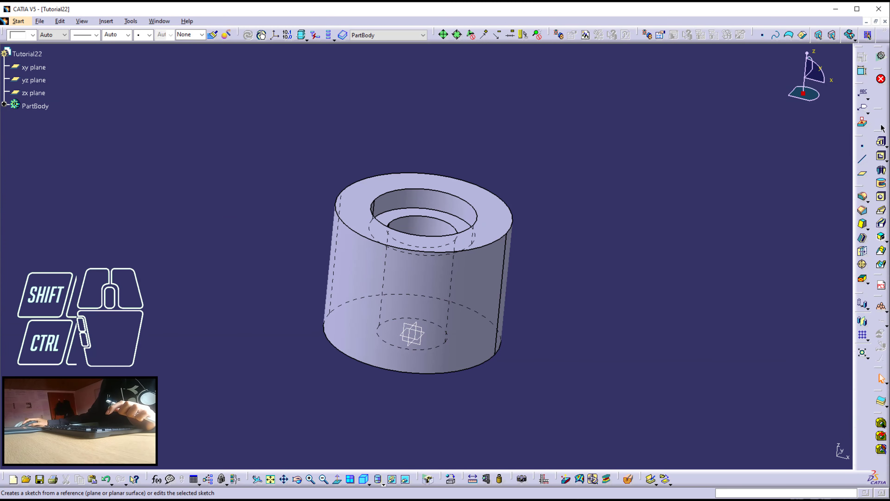
{"action": "left_click", "coordinate": [881, 120]}
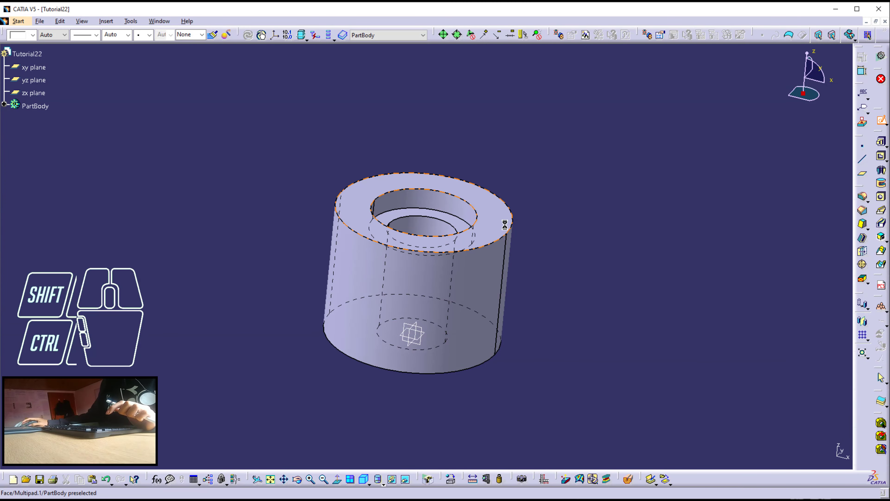
{"action": "middle_click_drag", "start_coordinate": [447, 301], "coordinate": [423, 311]}
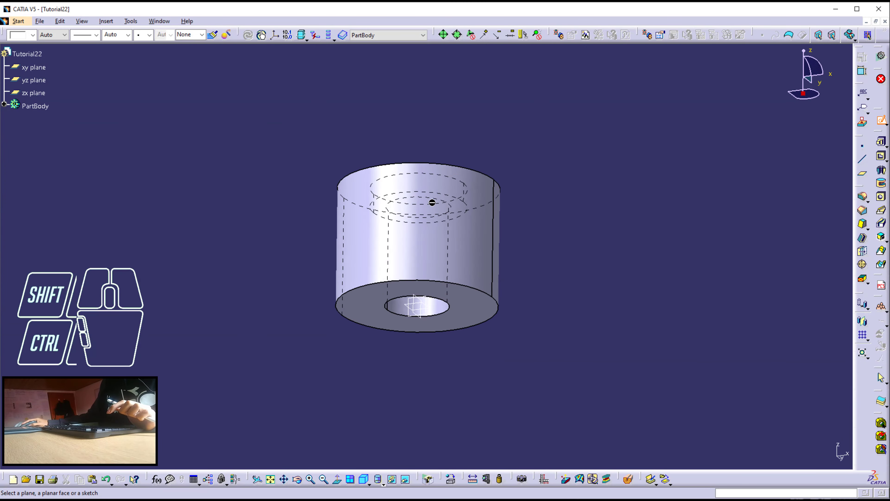
{"action": "left_click", "coordinate": [417, 306]}
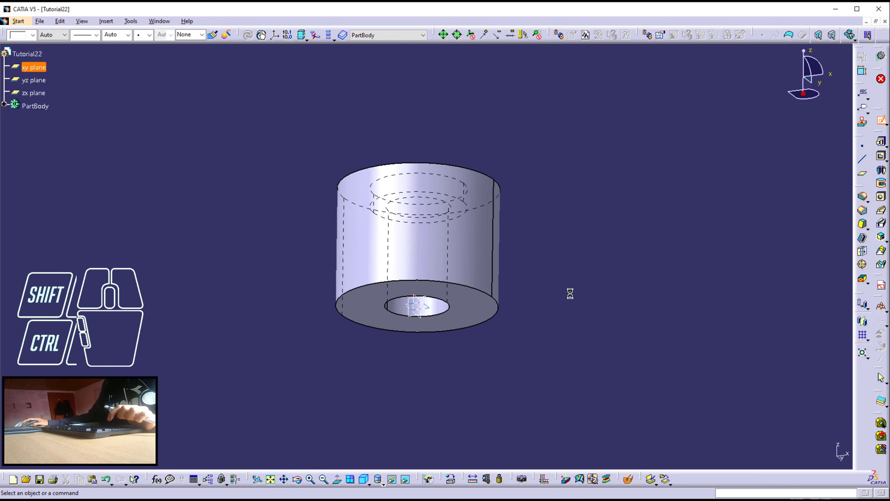
Project the boss's outermost circular edge into the sketch as a construction element, and return to standard element mode.
{"action": "mouse_move", "coordinate": [503, 199]}
{"action": "middle_mouse_down"}
{"action": "mouse_move", "coordinate": [497, 243]}
{"action": "mouse_move", "coordinate": [529, 283]}
{"action": "mouse_move", "coordinate": [506, 202]}
{"action": "middle_mouse_up"}
{"action": "left_click", "coordinate": [507, 196]}
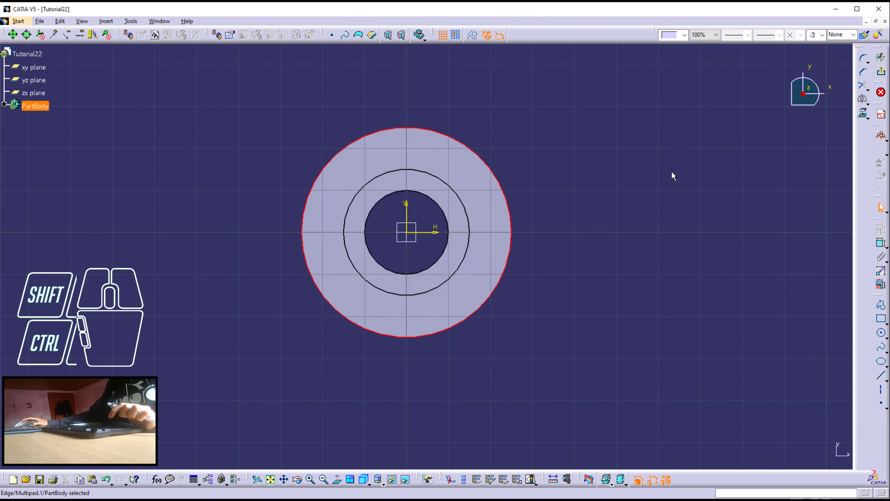
{"action": "left_click", "coordinate": [863, 114]}
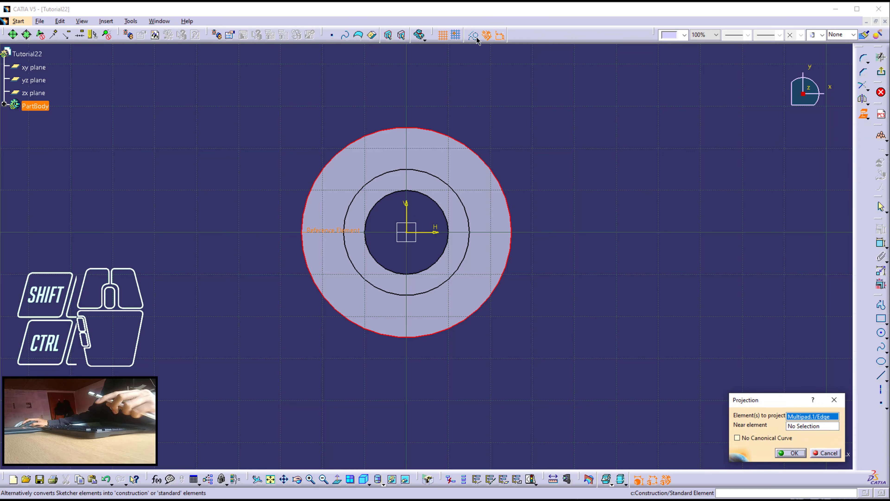
{"action": "left_click", "coordinate": [779, 453]}
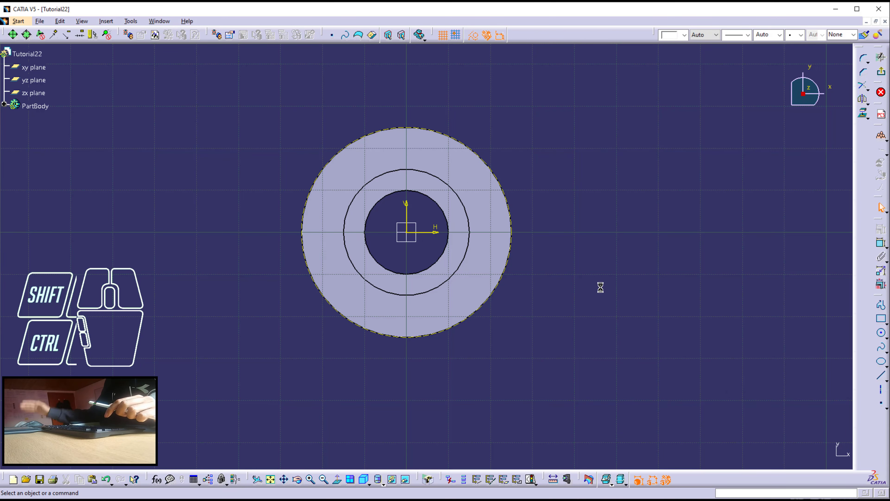
{"action": "left_click", "coordinate": [512, 219]}
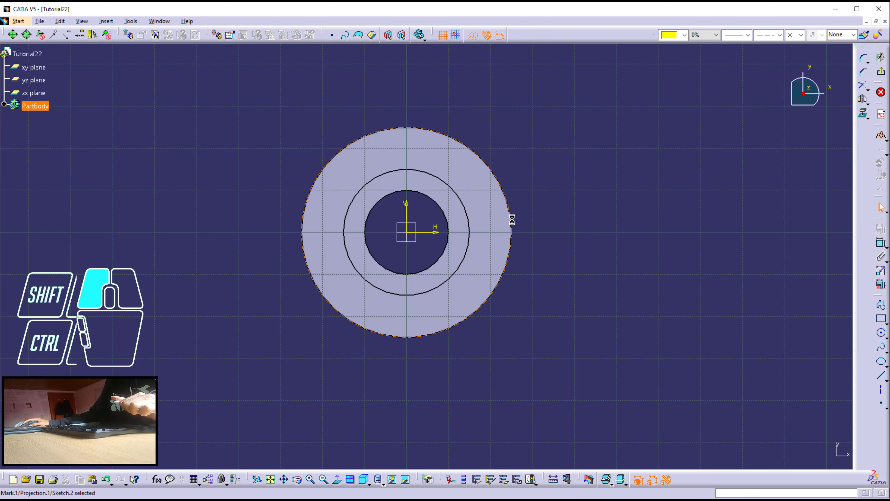
{"action": "left_click", "coordinate": [585, 196]}
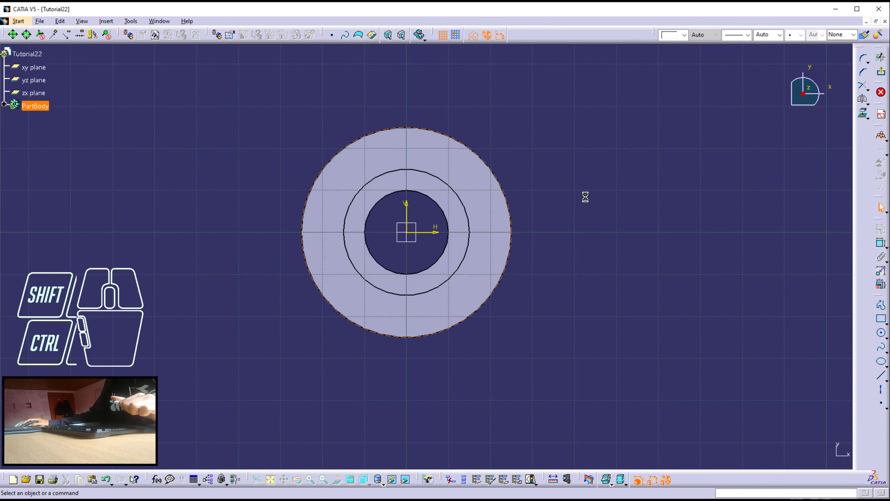
{"action": "left_click", "coordinate": [474, 36]}
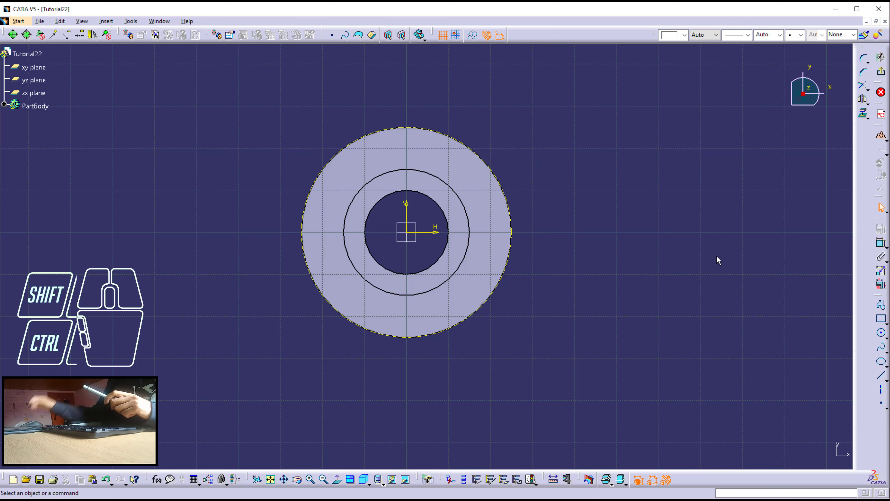
Sketch a circle of about 11 mm radius beside the boss, centred on the positive horizontal axis.
{"action": "left_click", "coordinate": [883, 334]}
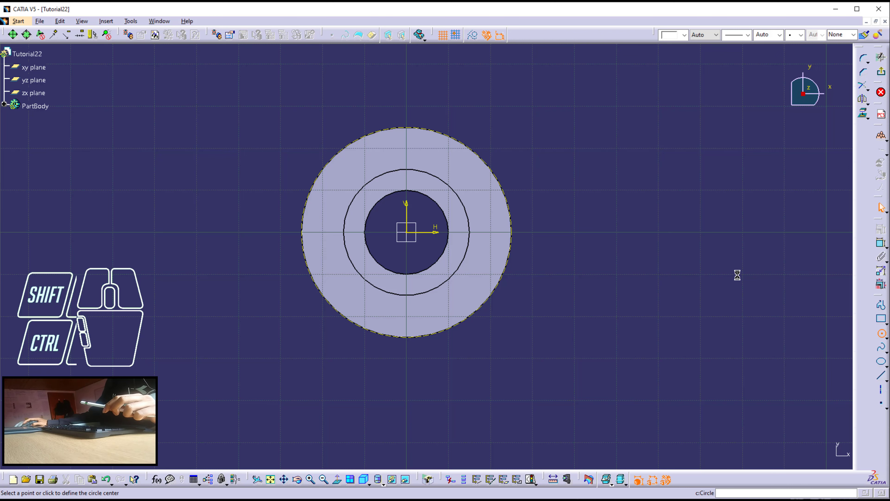
{"action": "left_click", "coordinate": [628, 226]}
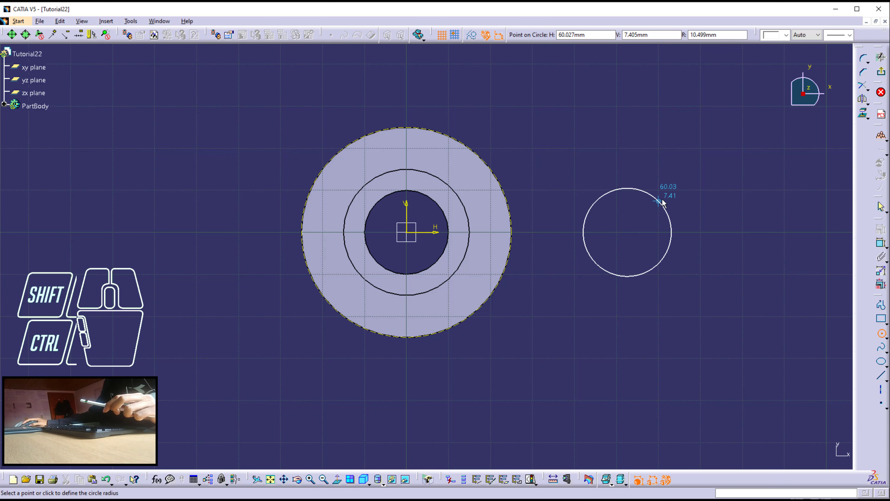
{"action": "left_click", "coordinate": [661, 196]}
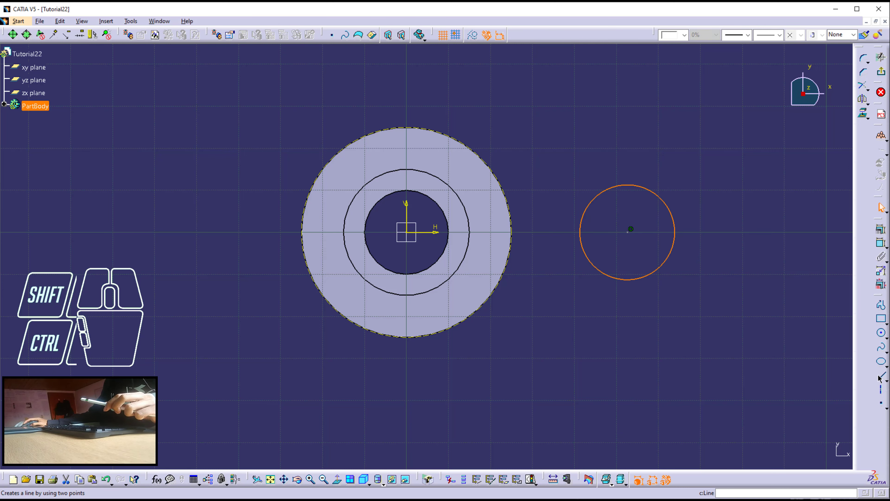
{"action": "left_click", "coordinate": [771, 329]}
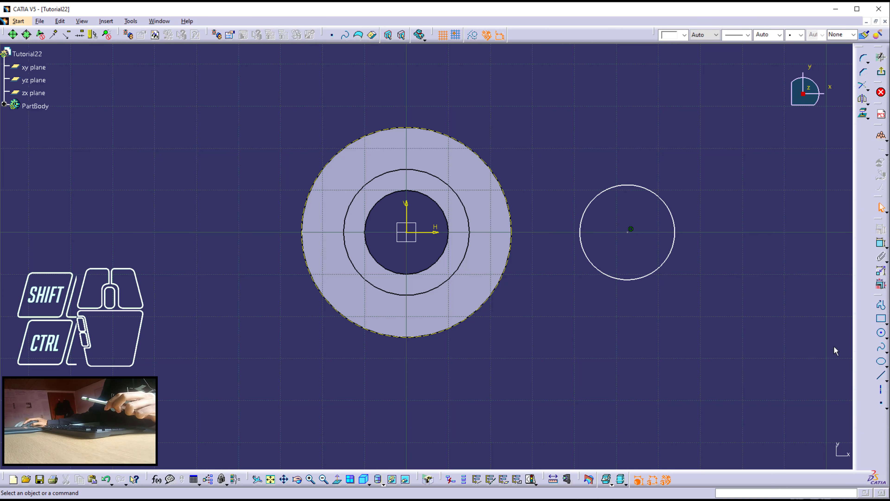
{"action": "left_click", "coordinate": [880, 375]}
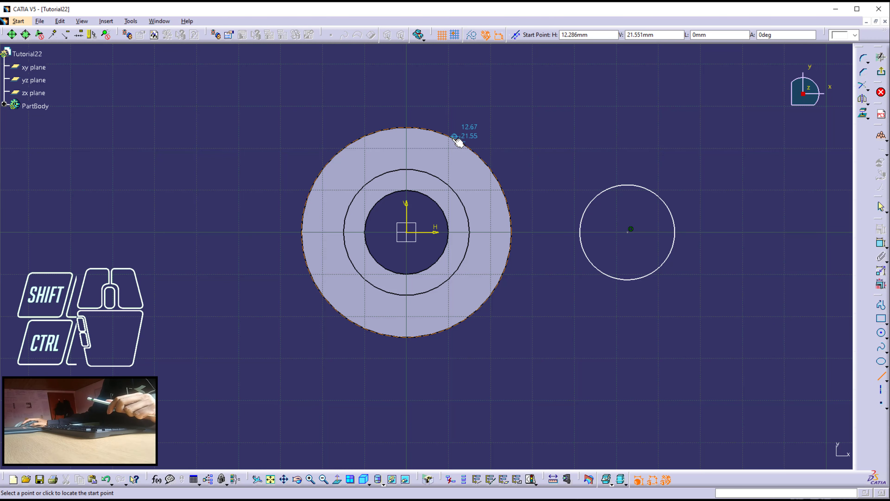
{"action": "left_click", "coordinate": [408, 128]}
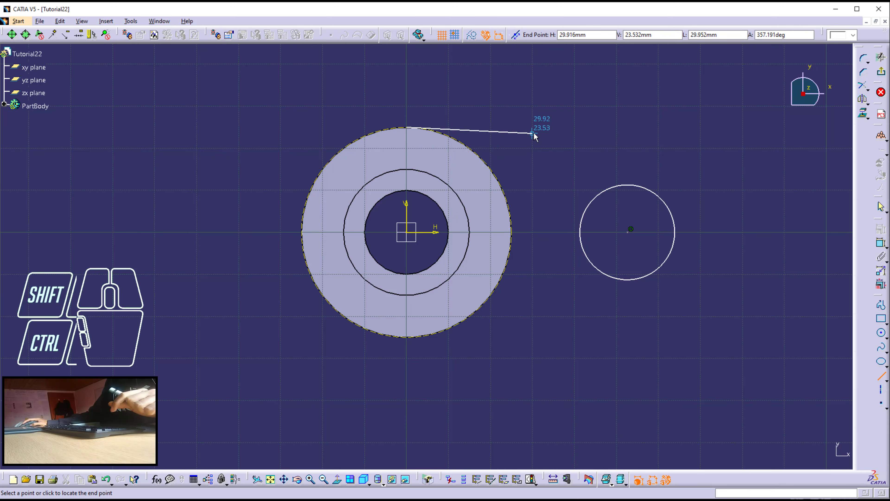
{"action": "key", "text": "Escape"}
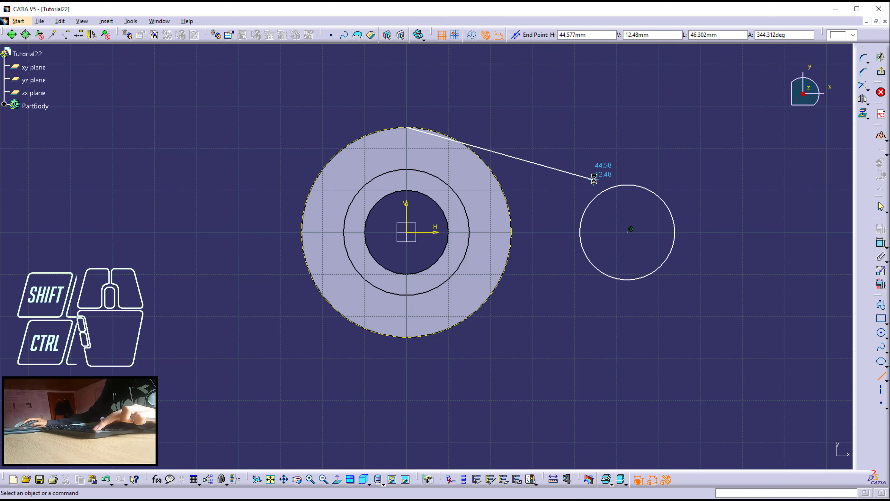
Draw a line from the upper part of the projected construction circle to the upper part of the small circle.
{"action": "left_click", "coordinate": [881, 375]}
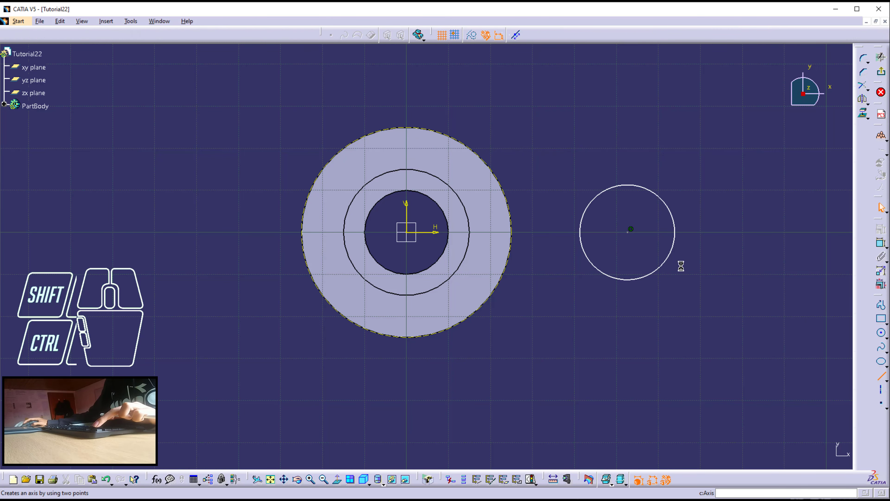
{"action": "left_click", "coordinate": [422, 128]}
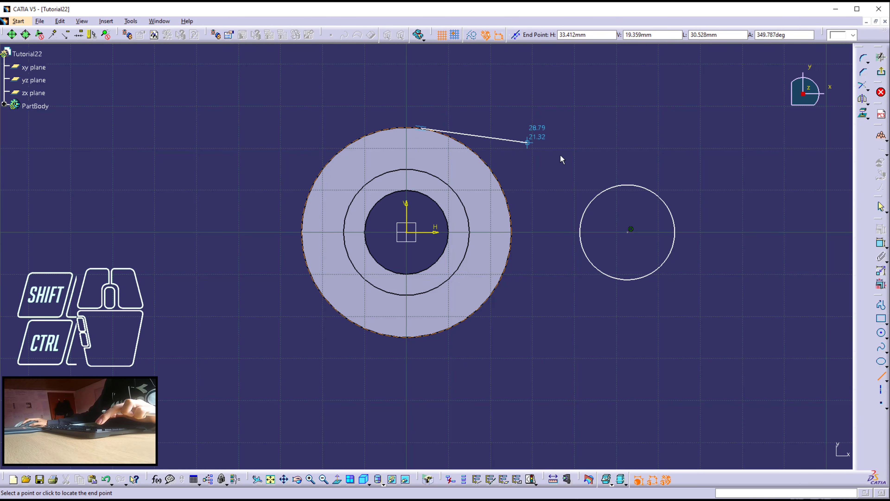
{"action": "left_click", "coordinate": [612, 187]}
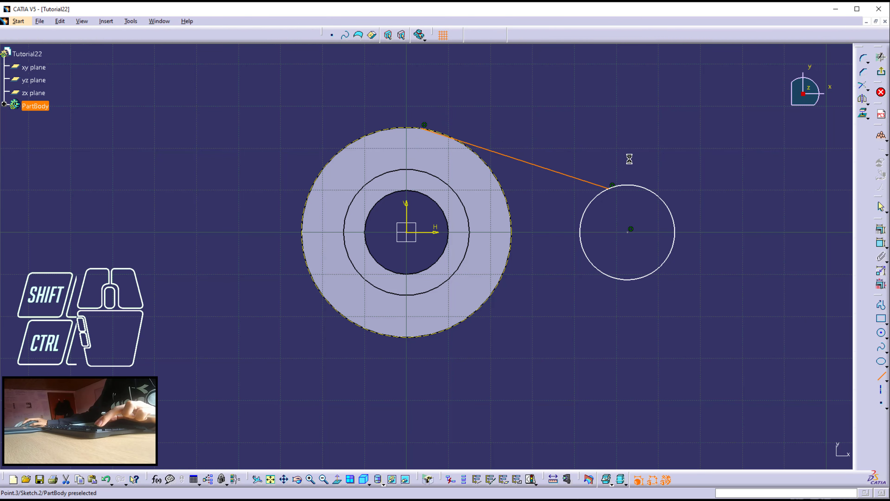
{"action": "left_click", "coordinate": [646, 150]}
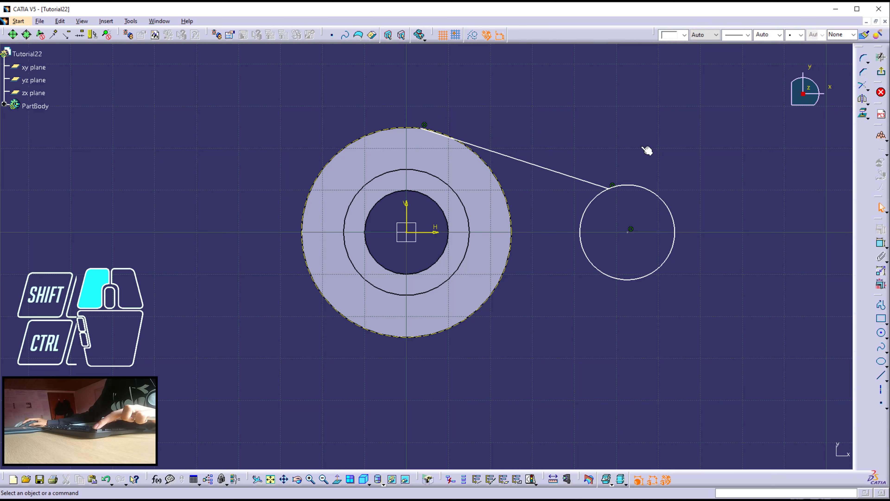
Constrain the sloping line and the small circle with a Tangency constraint.
{"action": "left_click", "coordinate": [630, 189]}
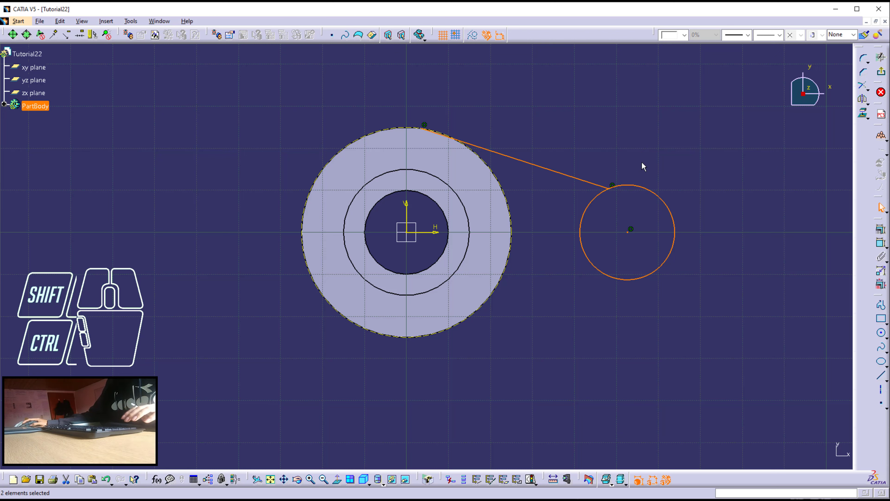
{"action": "left_click", "coordinate": [882, 230]}
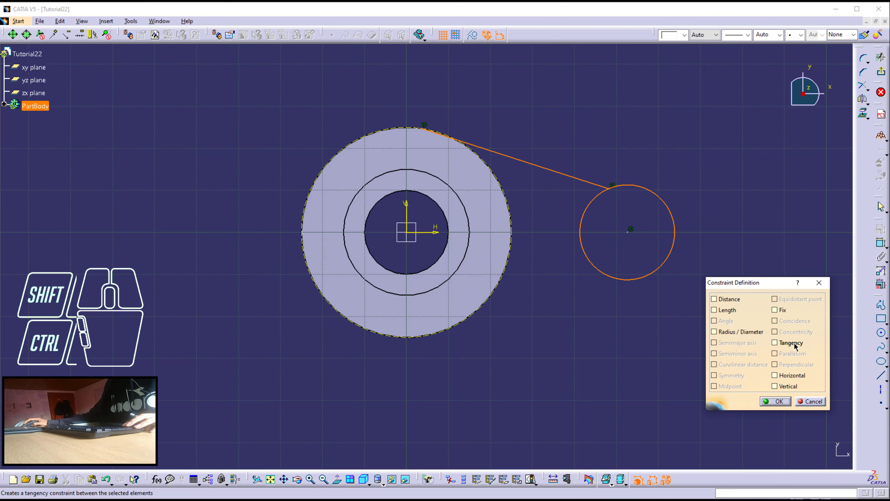
{"action": "left_click", "coordinate": [794, 342]}
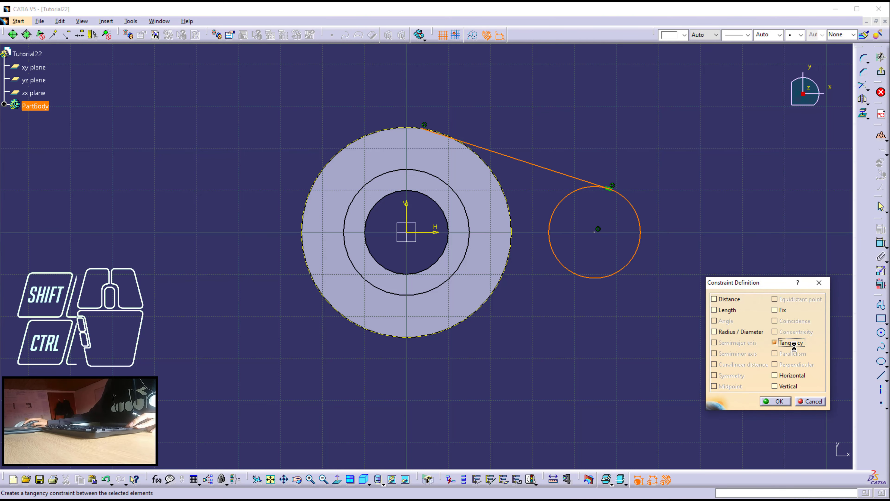
{"action": "left_click", "coordinate": [776, 401]}
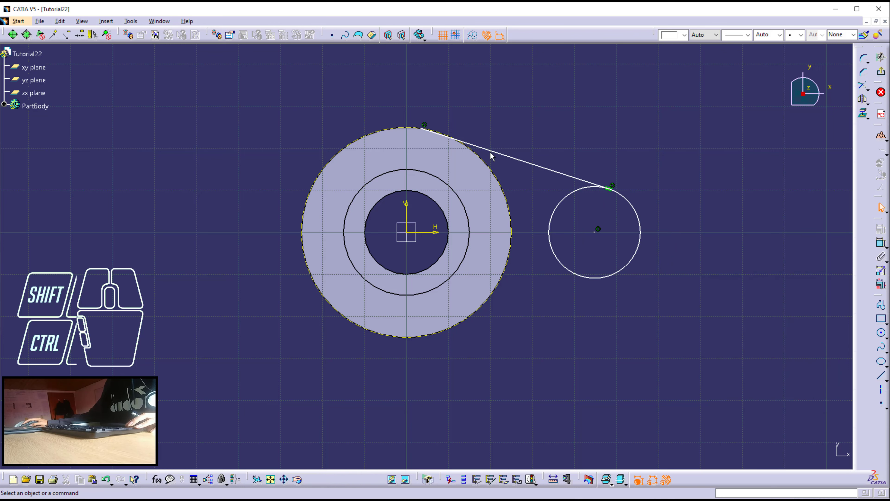
Constrain the sloping line and the projected construction circle with a Tangency constraint.
{"action": "left_click", "coordinate": [500, 154]}
{"action": "left_click", "coordinate": [489, 164], "text": "ctrl"}
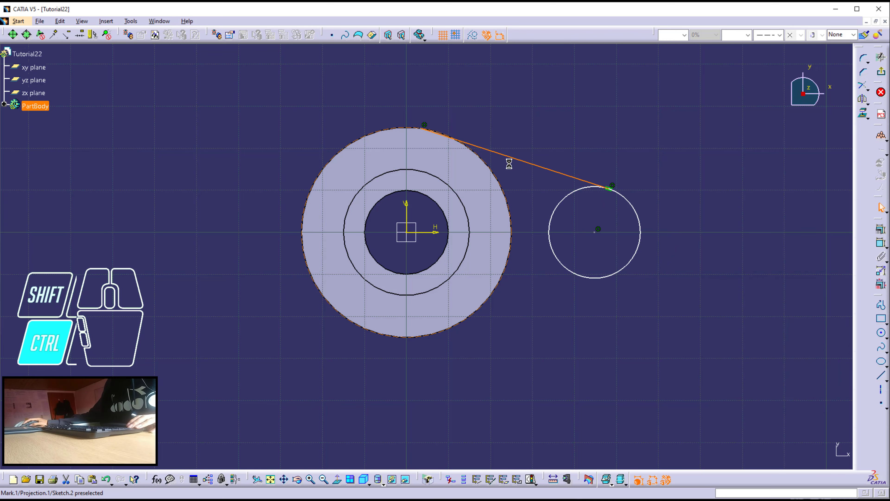
{"action": "left_click", "coordinate": [881, 229]}
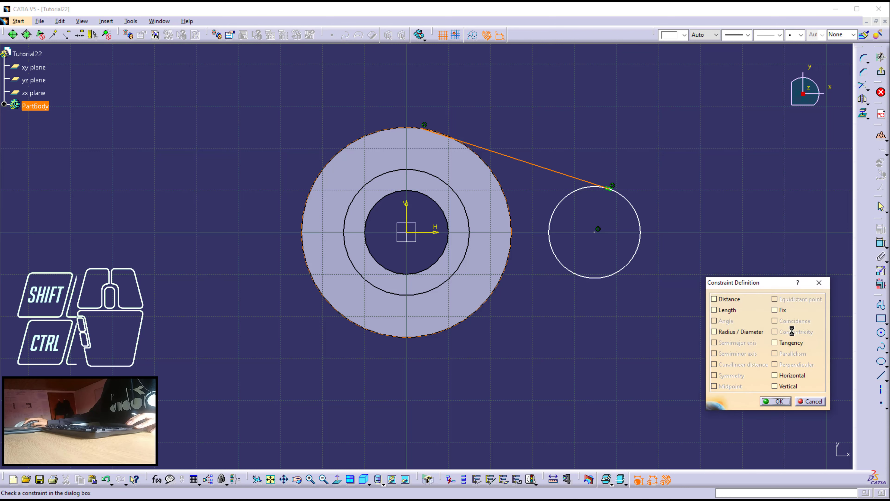
{"action": "left_click", "coordinate": [789, 342]}
{"action": "left_click", "coordinate": [776, 400]}
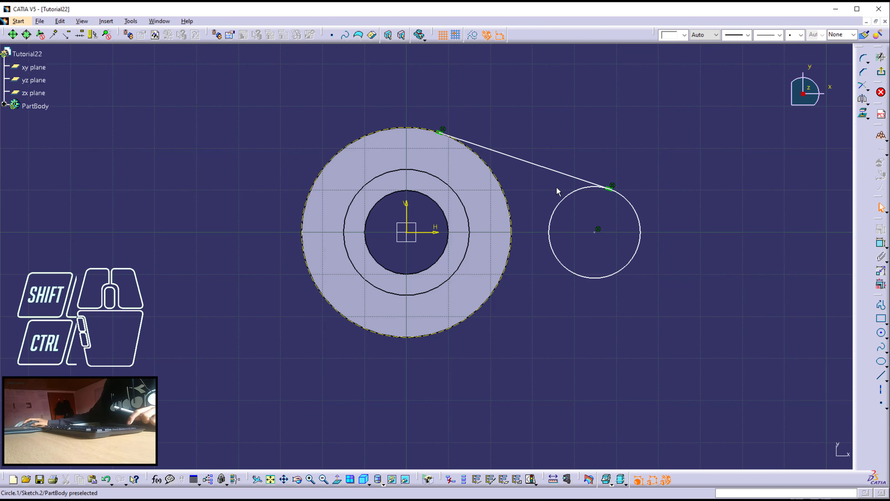
Mirror the sloping tangent line about the horizontal sketch axis.
{"action": "left_click", "coordinate": [559, 170]}
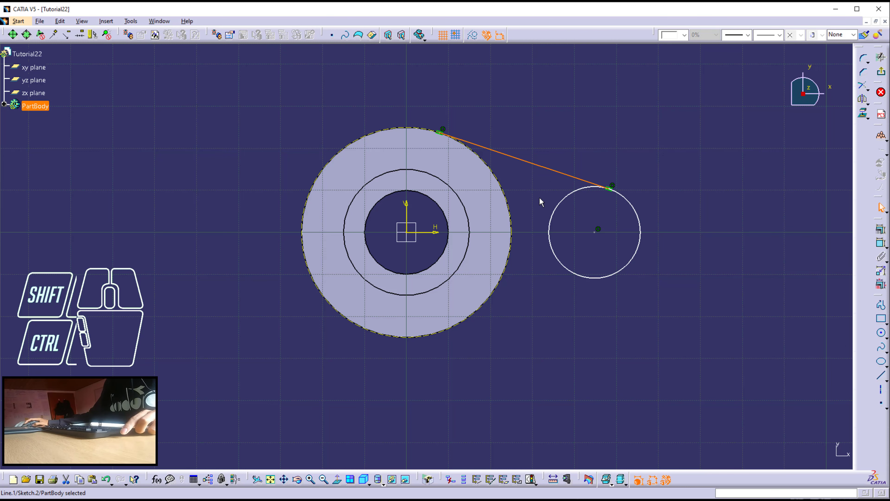
{"action": "left_click", "coordinate": [864, 100]}
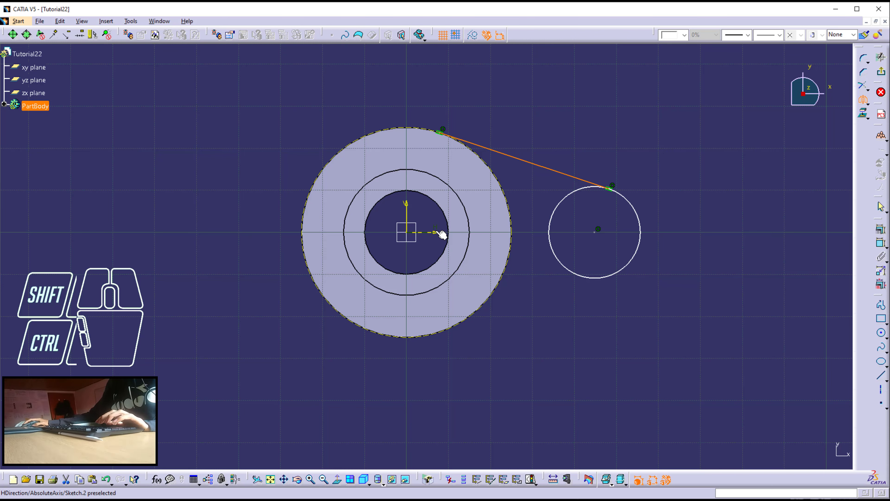
{"action": "left_click", "coordinate": [442, 234]}
{"action": "left_click", "coordinate": [703, 278]}
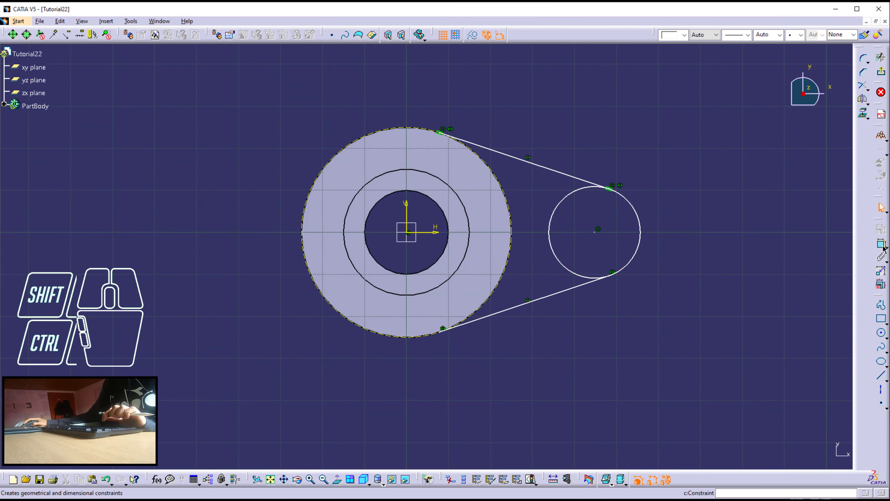
Dimension the small circle's centre from the vertical axis and set the distance to 35 mm.
{"action": "left_click", "coordinate": [881, 243]}
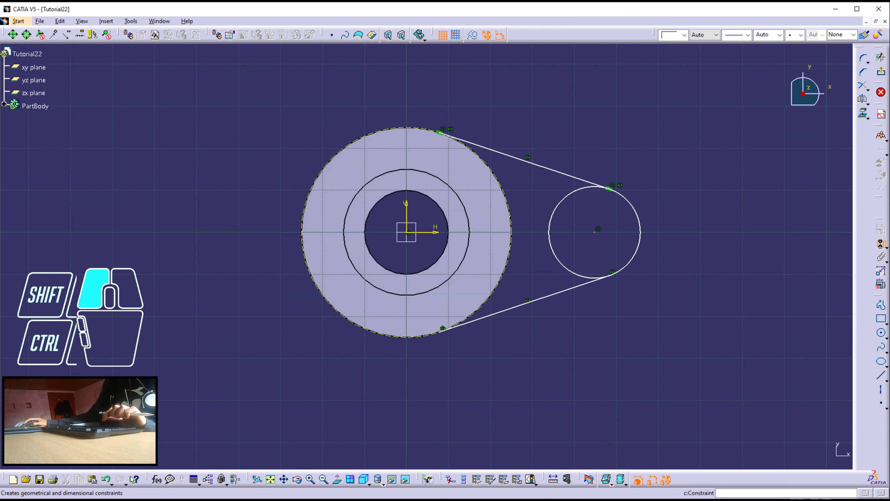
{"action": "left_click", "coordinate": [407, 206]}
{"action": "left_click", "coordinate": [594, 232]}
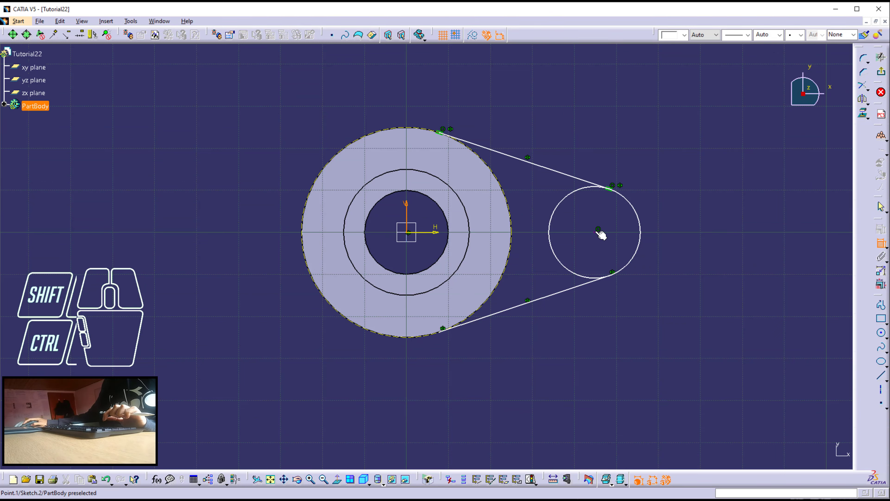
{"action": "left_click", "coordinate": [523, 358]}
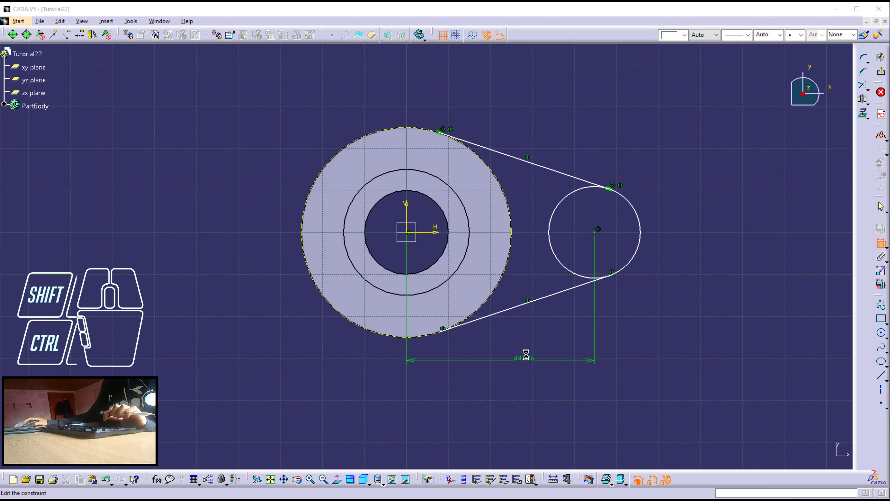
{"action": "double_click", "coordinate": [526, 357]}
{"action": "type", "text": "35"}
{"action": "key", "text": "Return"}
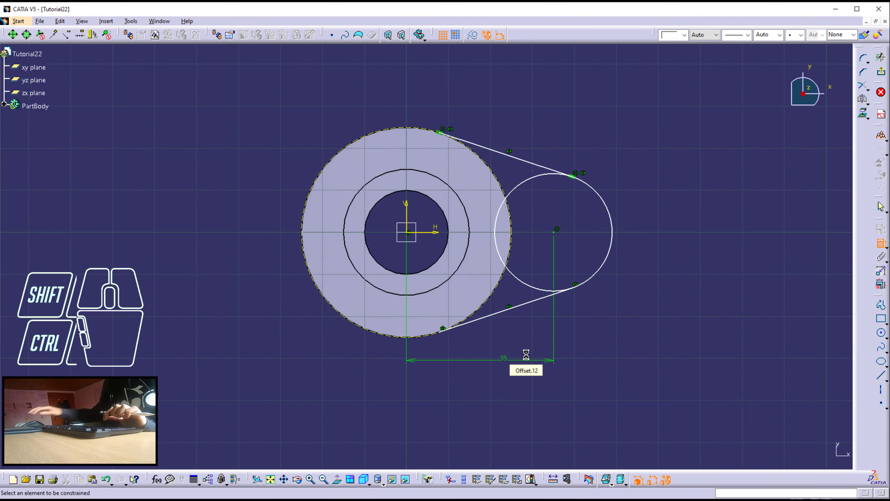
Dimension the circle beside the boss and set its diameter to 30 mm.
{"action": "left_click", "coordinate": [614, 219]}
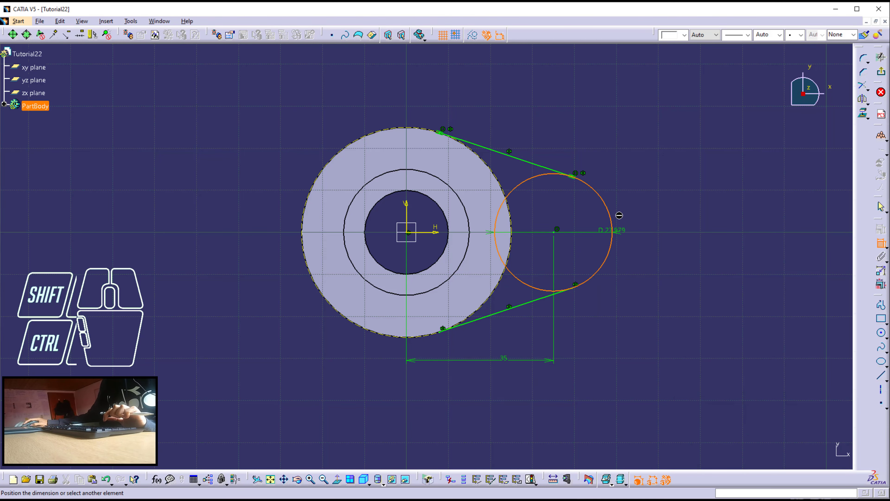
{"action": "left_click", "coordinate": [682, 183]}
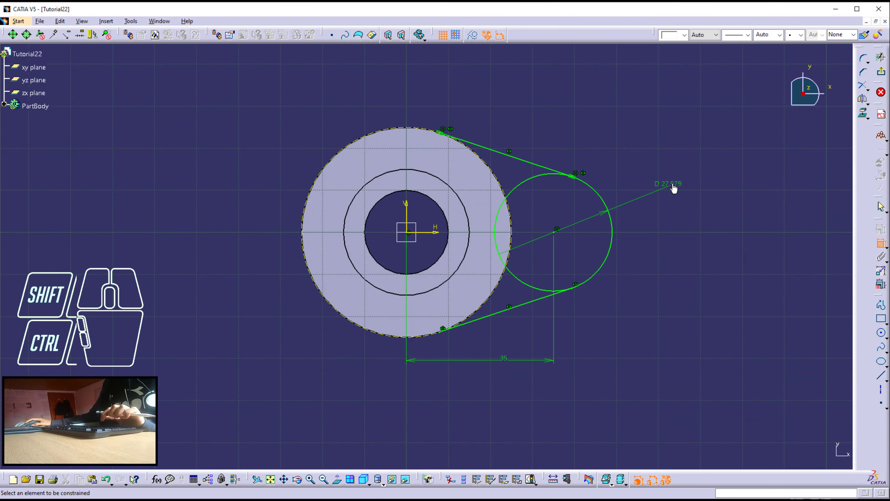
{"action": "double_click", "coordinate": [672, 183]}
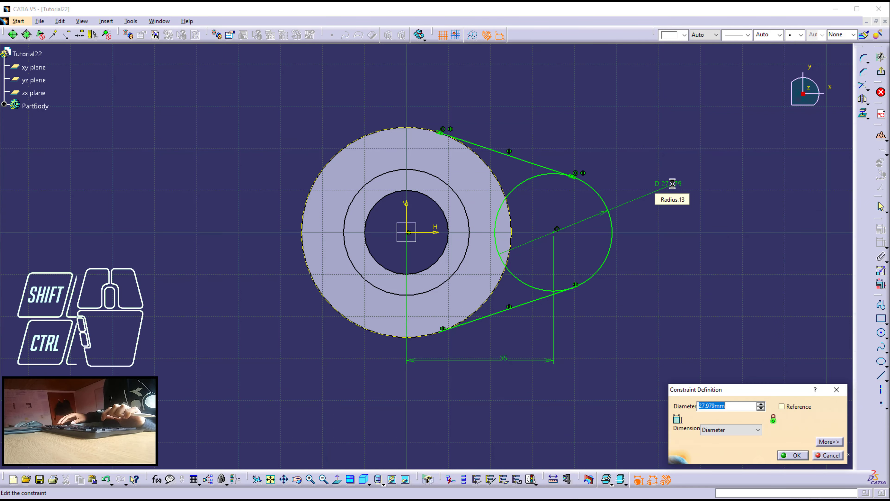
{"action": "type", "text": "30"}
{"action": "key", "text": "Return"}
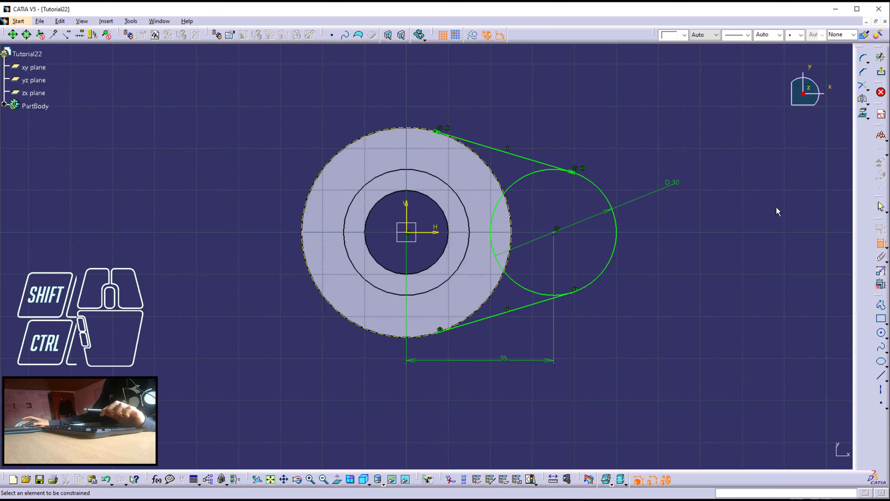
Sketch a circle of about 12.6 mm diameter concentric with the 30 mm circle.
{"action": "left_click", "coordinate": [881, 333]}
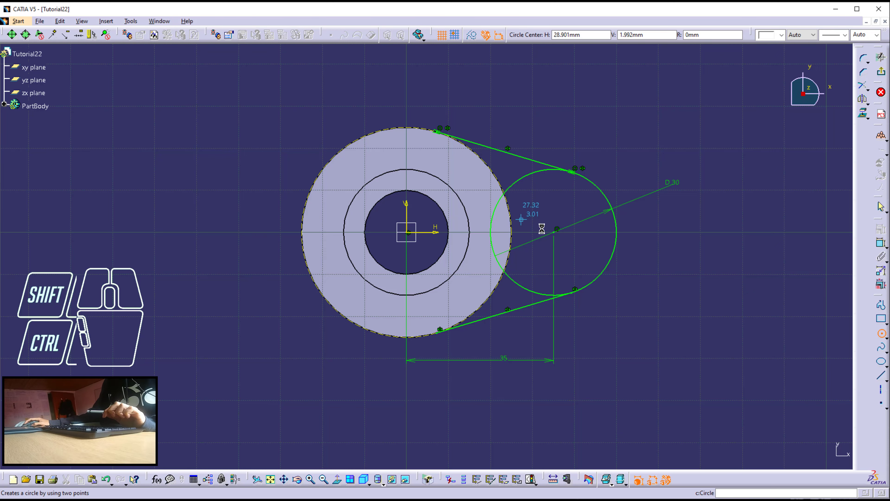
{"action": "left_click", "coordinate": [555, 234]}
{"action": "left_click", "coordinate": [569, 210]}
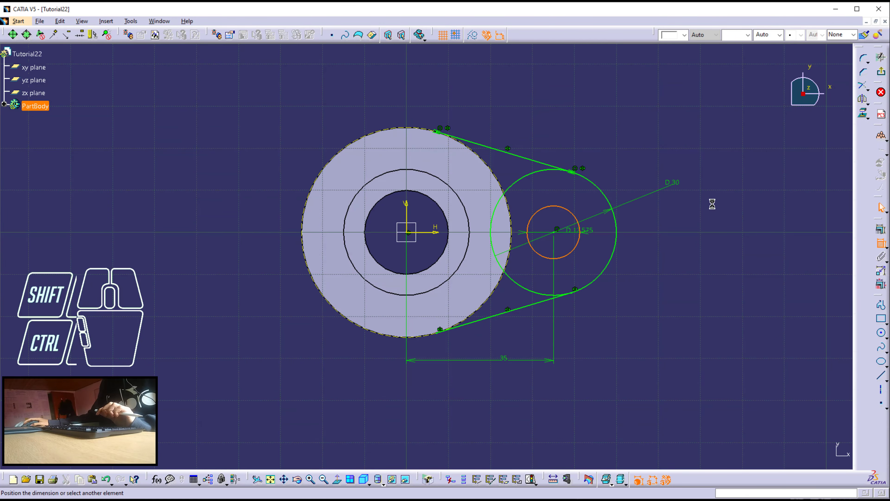
Place a diameter dimension on the inner concentric circle and set it to 12 mm.
{"action": "left_click", "coordinate": [652, 155]}
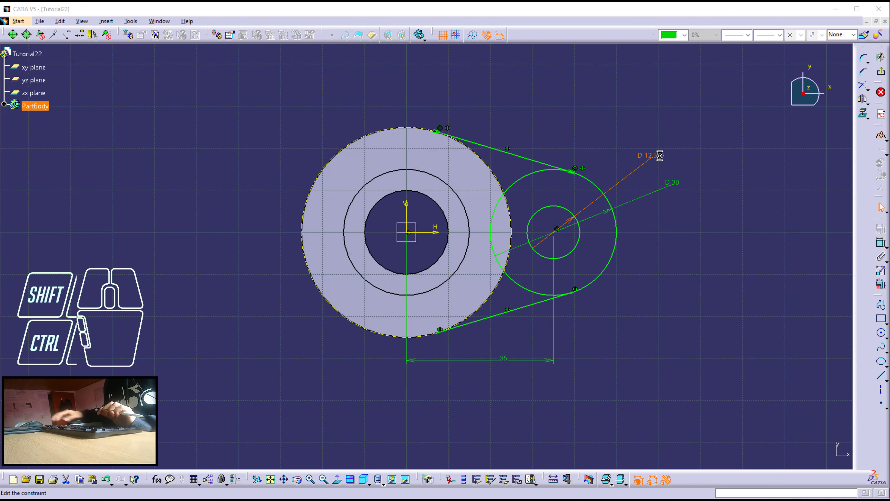
{"action": "double_click", "coordinate": [660, 155]}
{"action": "type", "text": "12"}
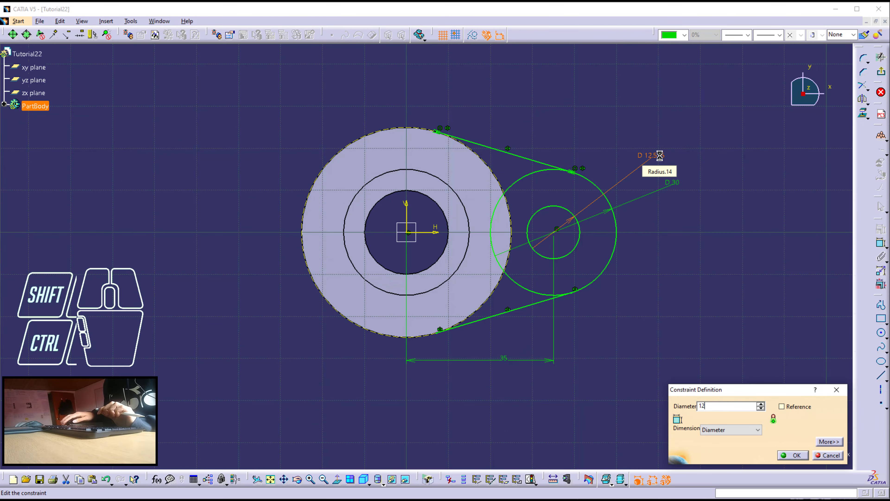
{"action": "key", "text": "Return"}
{"action": "left_click", "coordinate": [660, 141]}
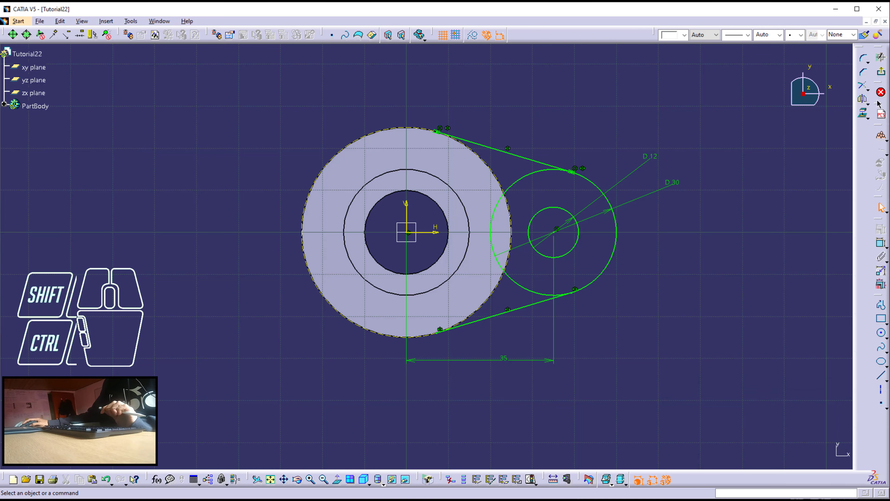
Remove the inner portions of the 30 mm circle with Quick Trim, keeping only the outer arc between the two tangent lines.
{"action": "left_click", "coordinate": [868, 89]}
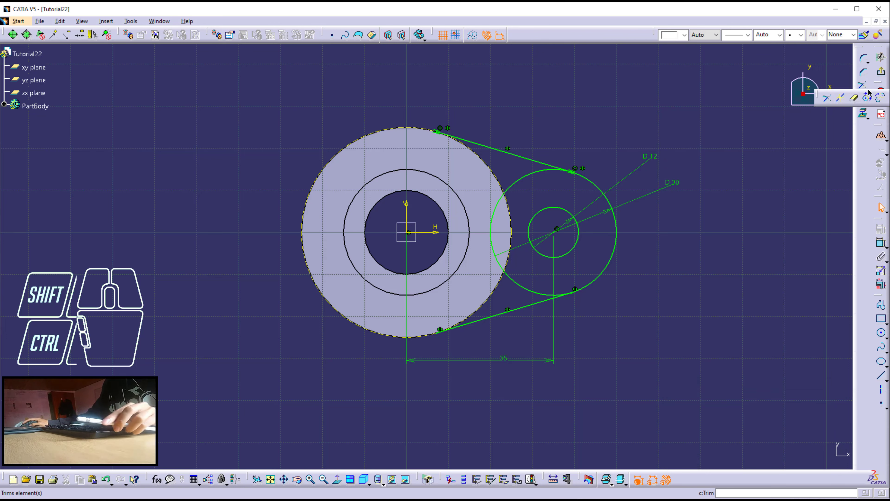
{"action": "left_click", "coordinate": [854, 100]}
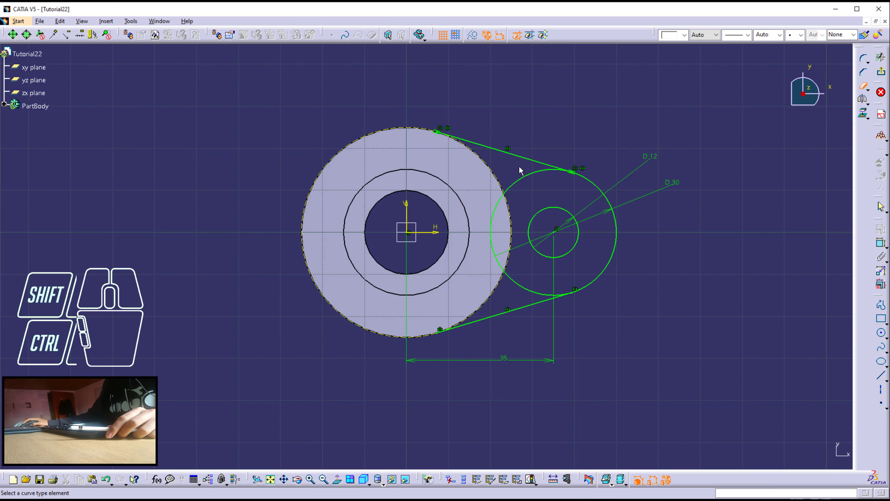
{"action": "left_click", "coordinate": [524, 181]}
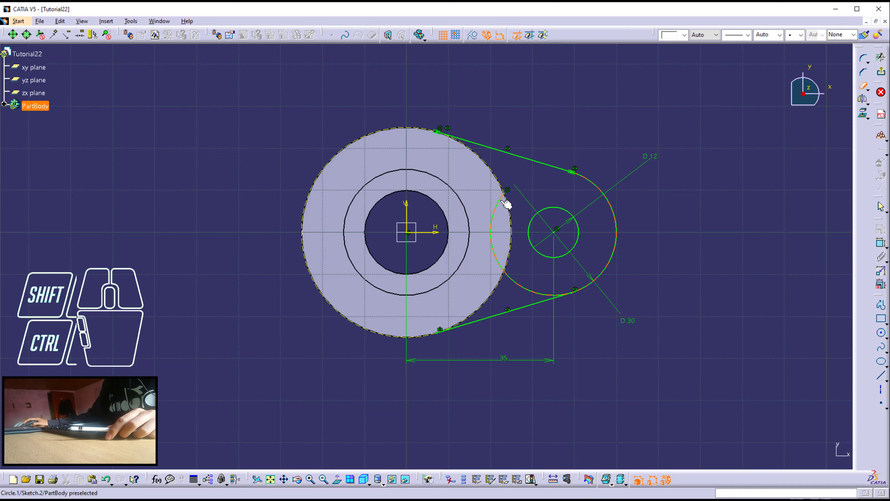
{"action": "left_click", "coordinate": [501, 207]}
{"action": "left_click", "coordinate": [521, 282]}
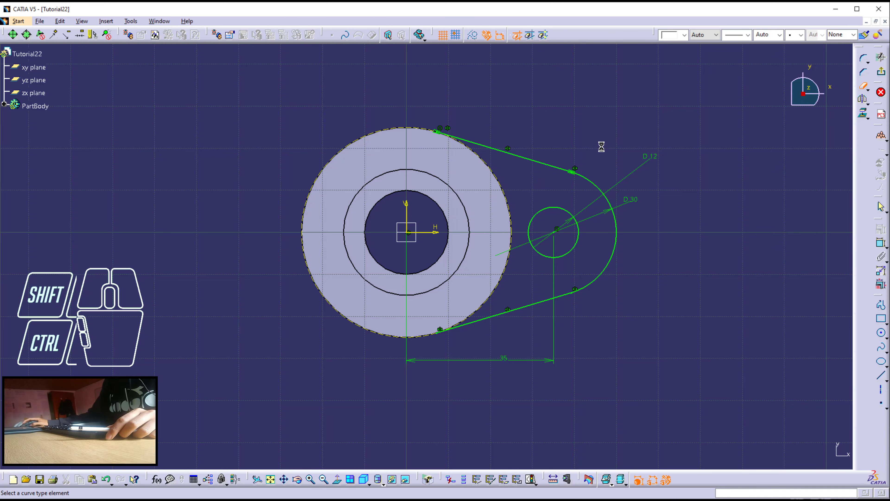
{"action": "left_click", "coordinate": [864, 86]}
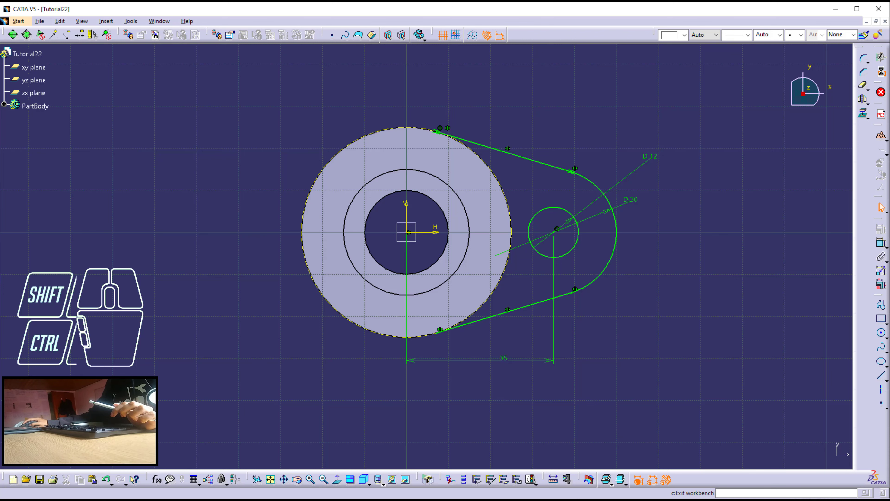
Exit the sketch and try to create a Pad from the flange profile.
{"action": "left_click", "coordinate": [881, 58]}
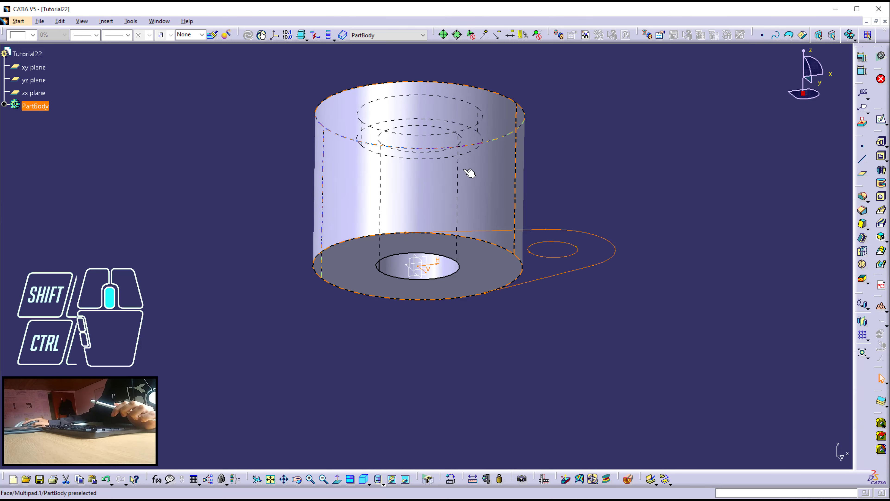
{"action": "middle_click_drag", "start_coordinate": [471, 175], "coordinate": [579, 231]}
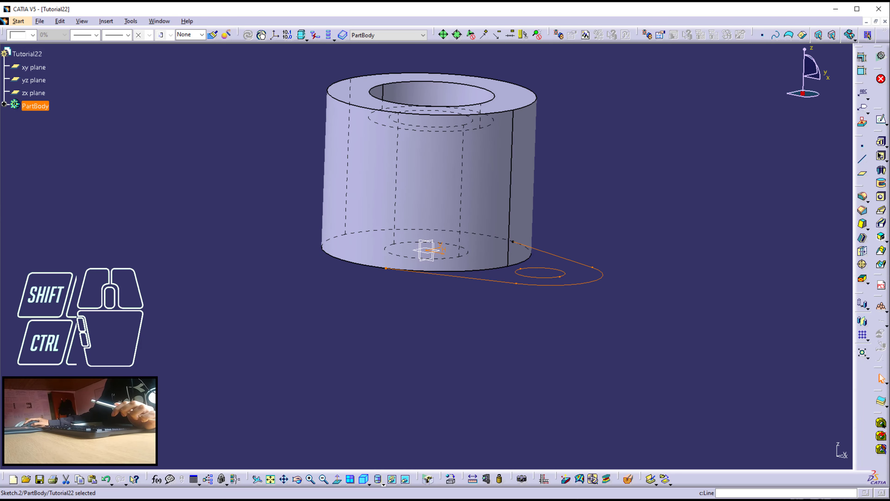
{"action": "left_click", "coordinate": [884, 159]}
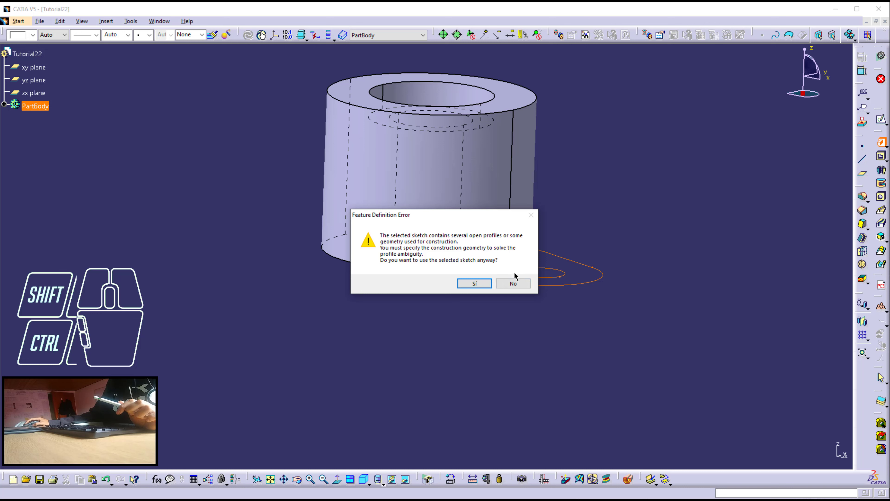
{"action": "left_click", "coordinate": [514, 283]}
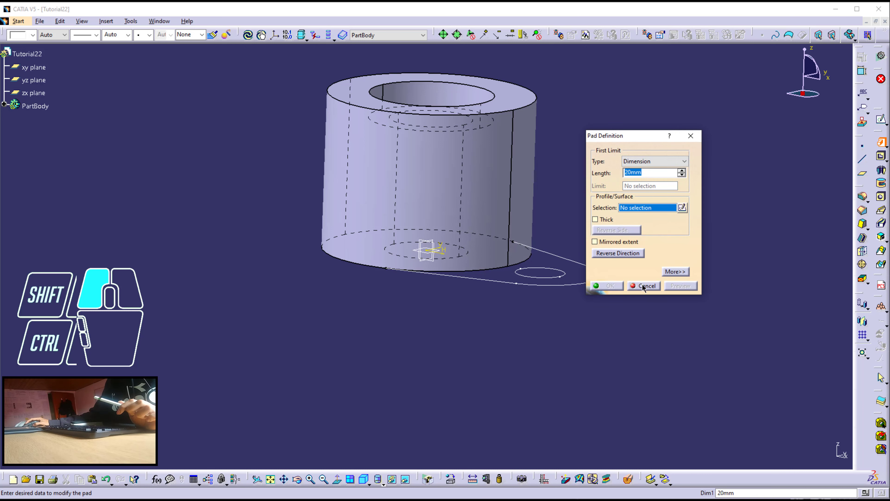
{"action": "left_click", "coordinate": [644, 286]}
Reopen the flange sketch for editing.
{"action": "left_click", "coordinate": [573, 288]}
{"action": "left_click", "coordinate": [579, 285]}
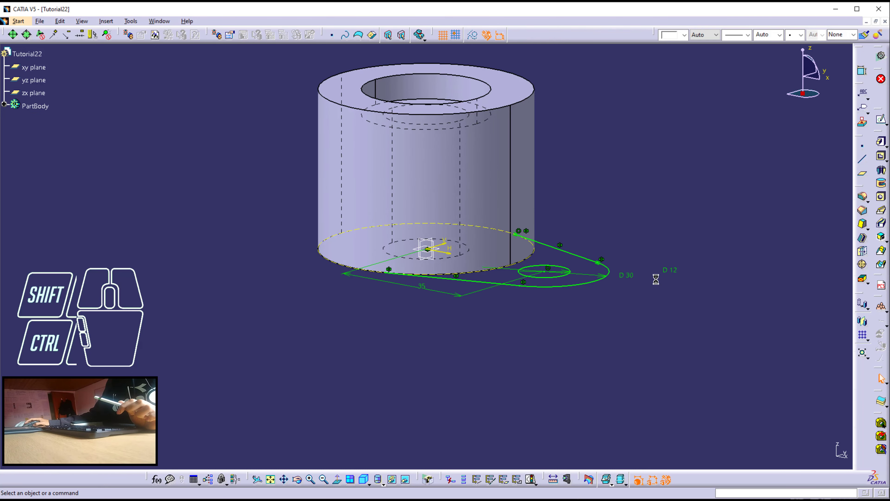
{"action": "left_click", "coordinate": [737, 200]}
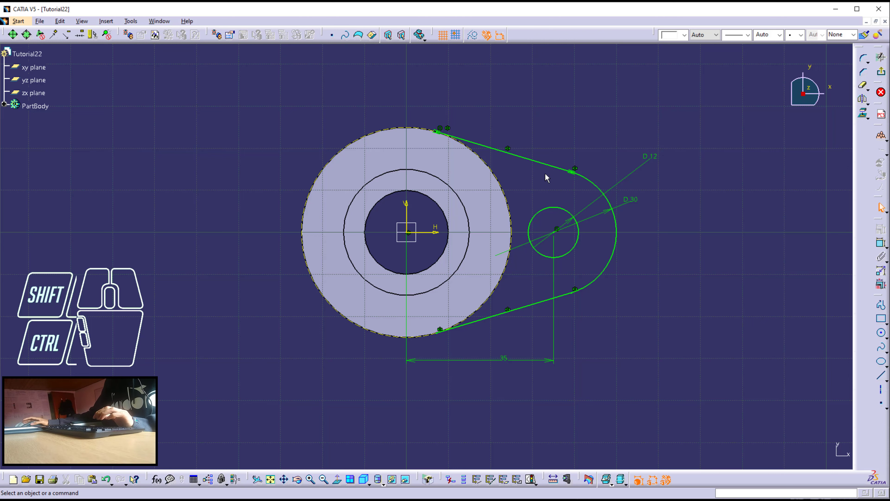
Run Sketch Analysis on the flange sketch and examine the status of the Implicit Profile.
{"action": "mouse_move", "coordinate": [548, 203]}
{"action": "middle_mouse_down"}
{"action": "mouse_move", "coordinate": [507, 211]}
{"action": "mouse_move", "coordinate": [487, 229]}
{"action": "mouse_move", "coordinate": [482, 220]}
{"action": "mouse_move", "coordinate": [521, 193]}
{"action": "middle_mouse_up"}
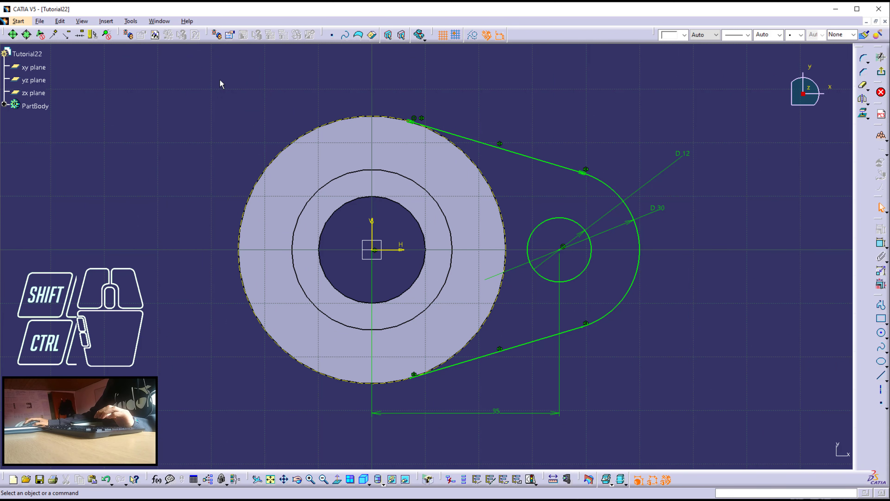
{"action": "left_click", "coordinate": [156, 79]}
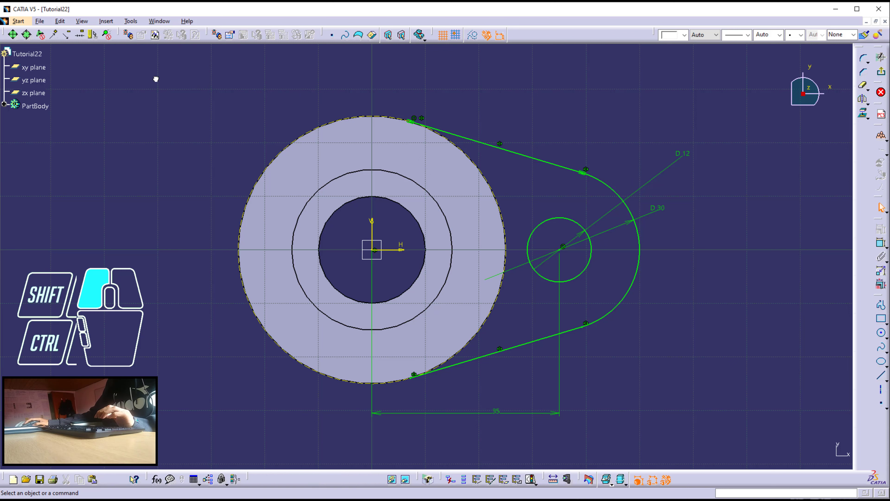
{"action": "left_click", "coordinate": [130, 21]}
{"action": "left_click", "coordinate": [209, 165]}
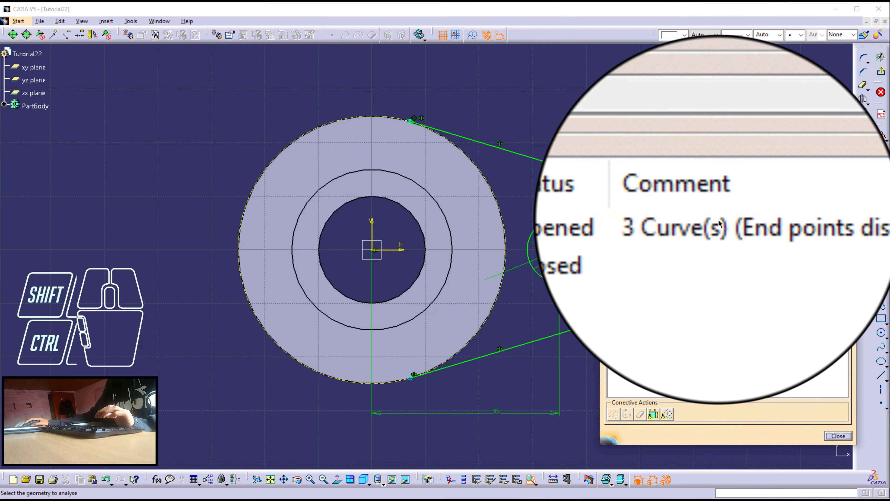
{"action": "left_click", "coordinate": [648, 223]}
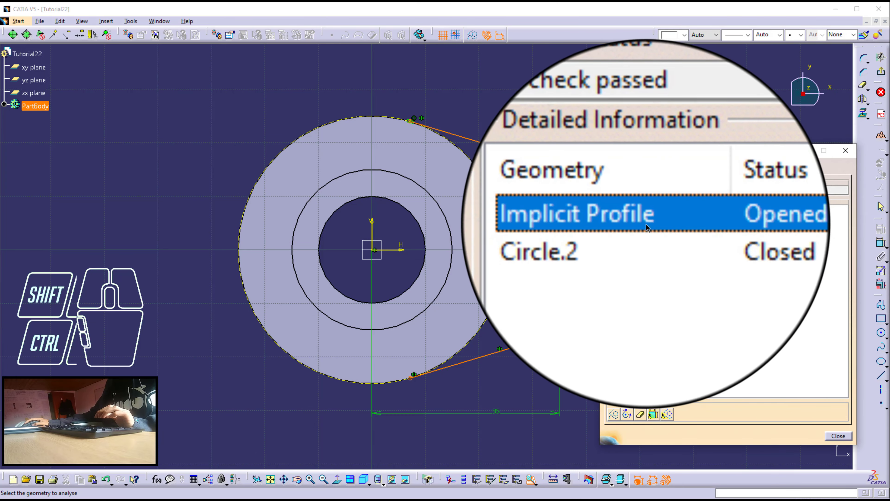
{"action": "middle_click_drag", "start_coordinate": [547, 207], "coordinate": [445, 193]}
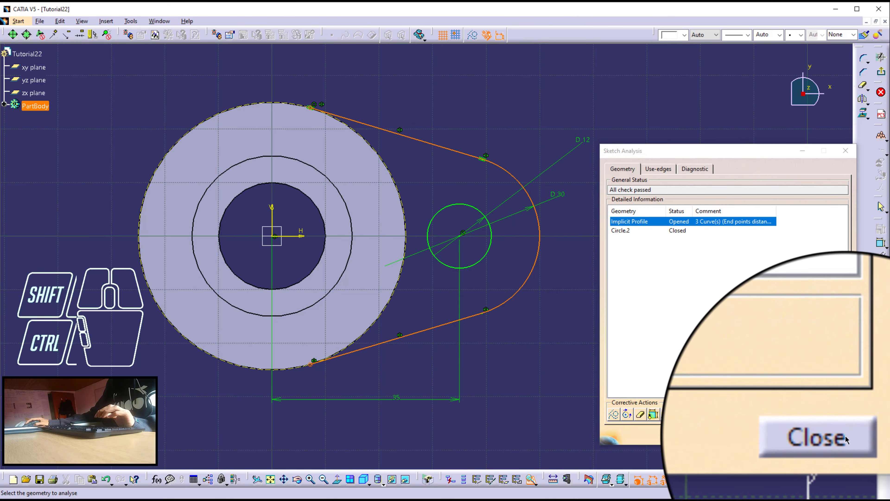
{"action": "left_click", "coordinate": [840, 435]}
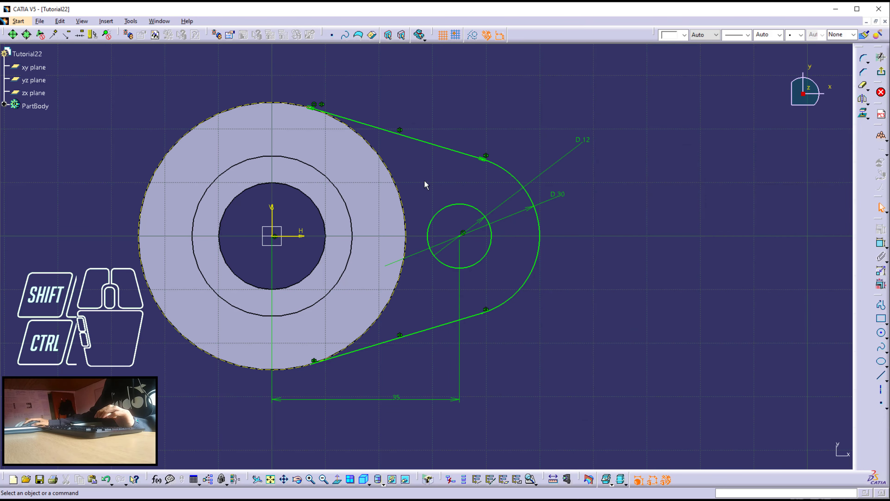
Select the projected circle along the boss's outer edge to check whether it is a construction element.
{"action": "left_click", "coordinate": [398, 172]}
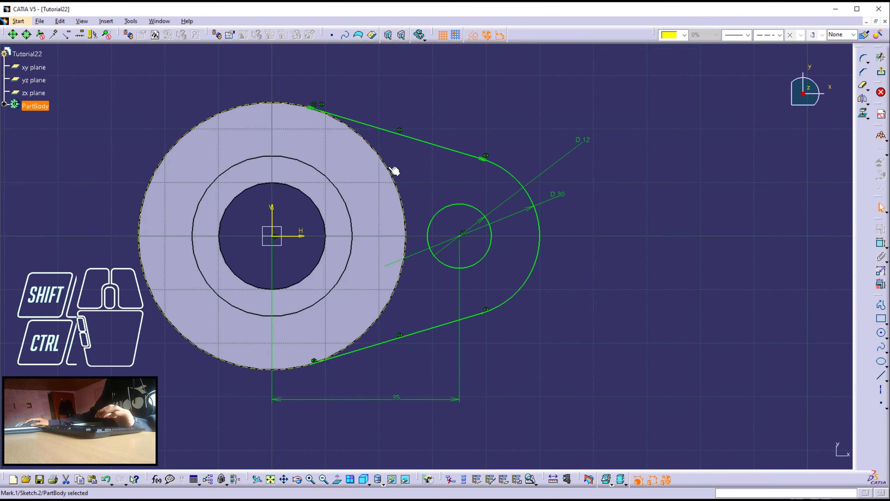
{"action": "left_click", "coordinate": [562, 99]}
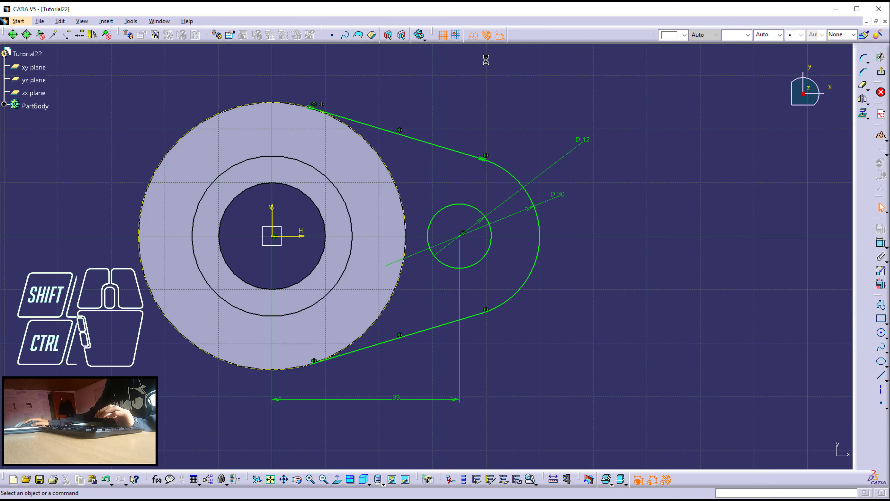
Convert the projected outer circle of the boss to a standard element and quick-trim away its arc opposite the flange hole.
{"action": "left_click", "coordinate": [367, 140]}
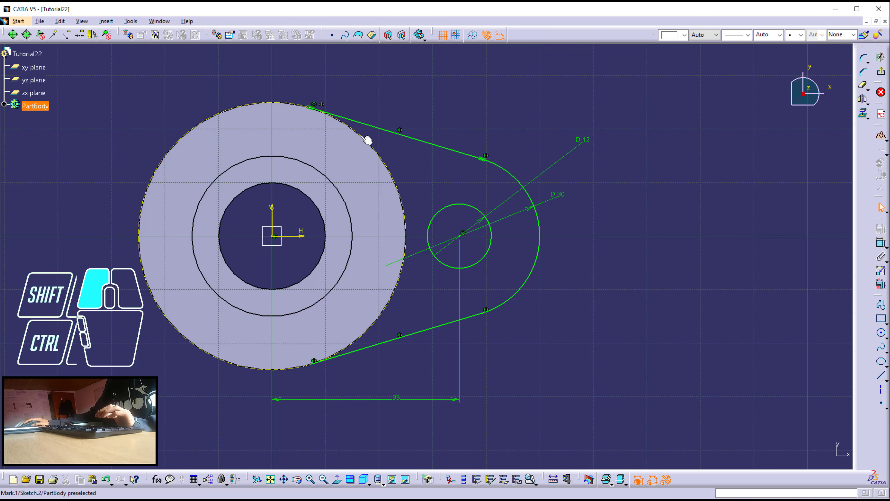
{"action": "left_click", "coordinate": [421, 159]}
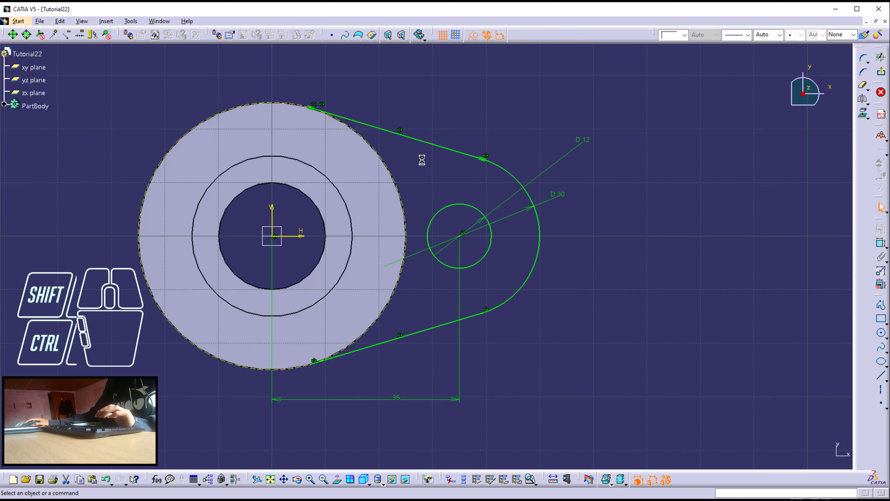
{"action": "left_click", "coordinate": [395, 179]}
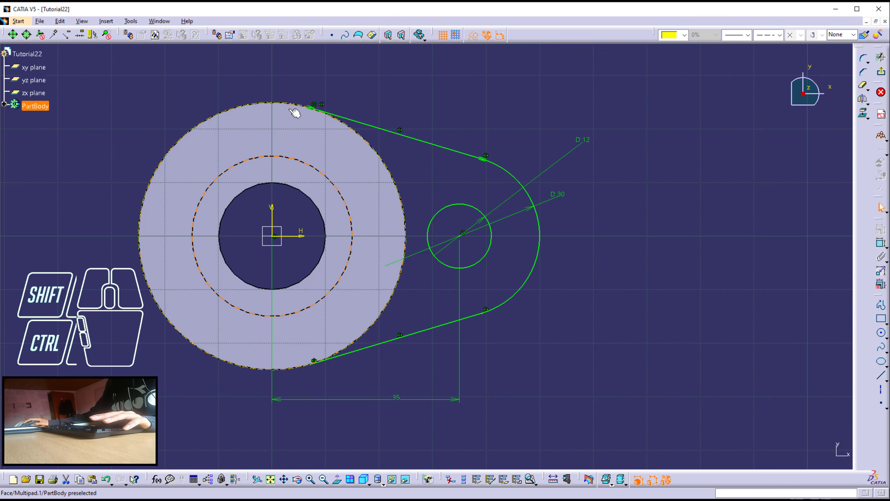
{"action": "left_click", "coordinate": [473, 36]}
{"action": "left_click", "coordinate": [457, 82]}
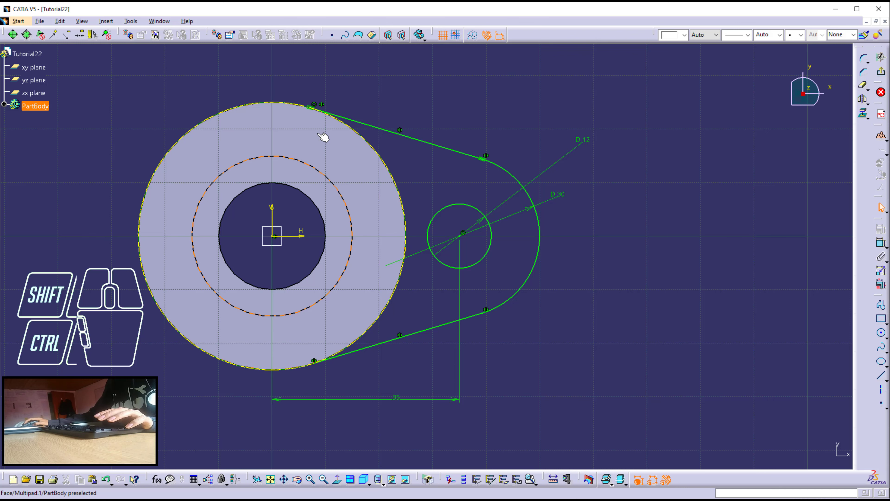
{"action": "left_click", "coordinate": [166, 106]}
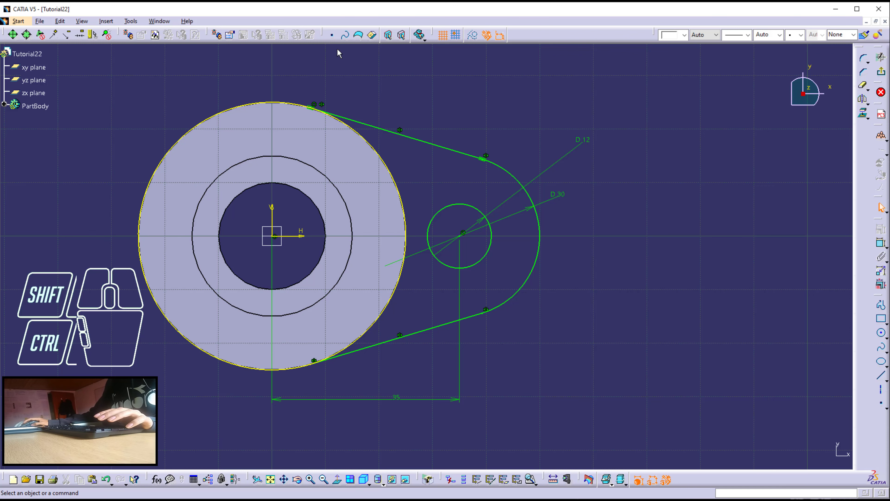
{"action": "left_click", "coordinate": [863, 85]}
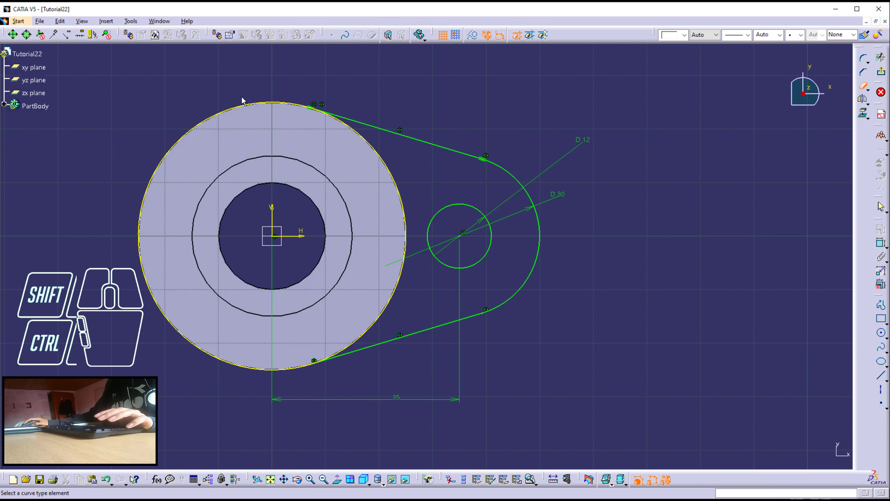
{"action": "left_click", "coordinate": [220, 108]}
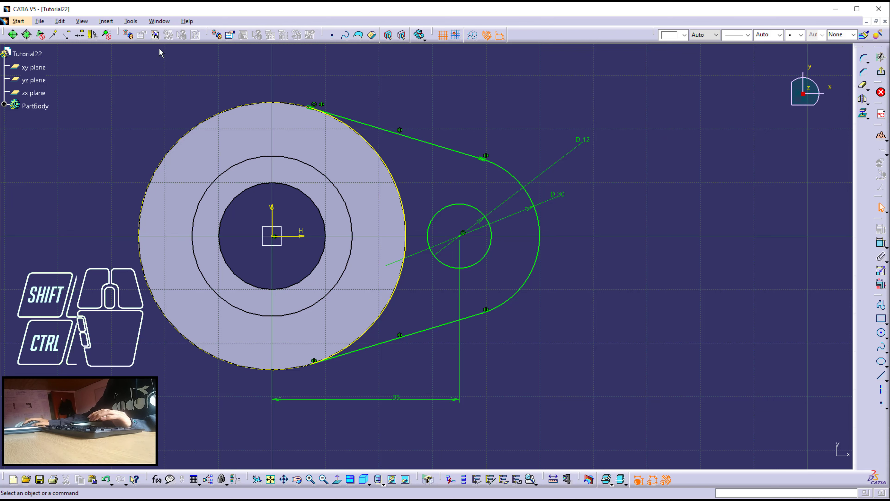
Rerun Sketch Analysis on the flange sketch and examine the status of the Implicit Profile.
{"action": "left_click", "coordinate": [130, 21]}
{"action": "left_click", "coordinate": [165, 163]}
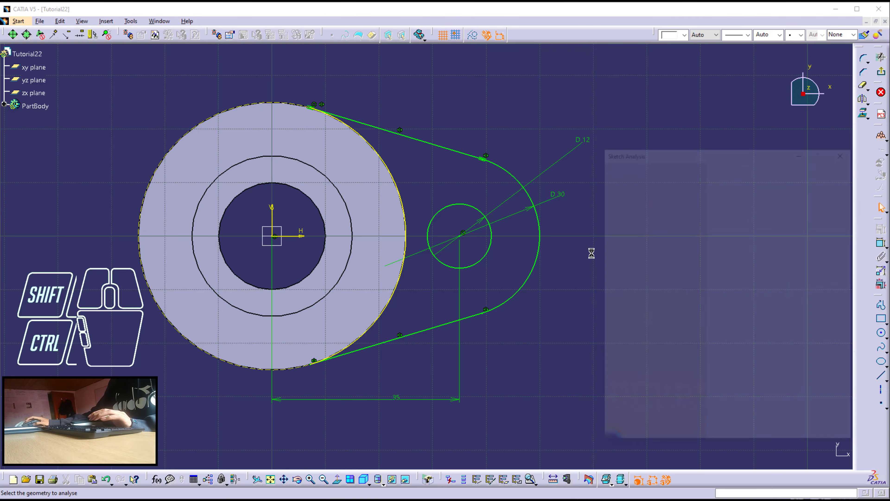
{"action": "left_click", "coordinate": [680, 222]}
{"action": "left_click", "coordinate": [669, 230]}
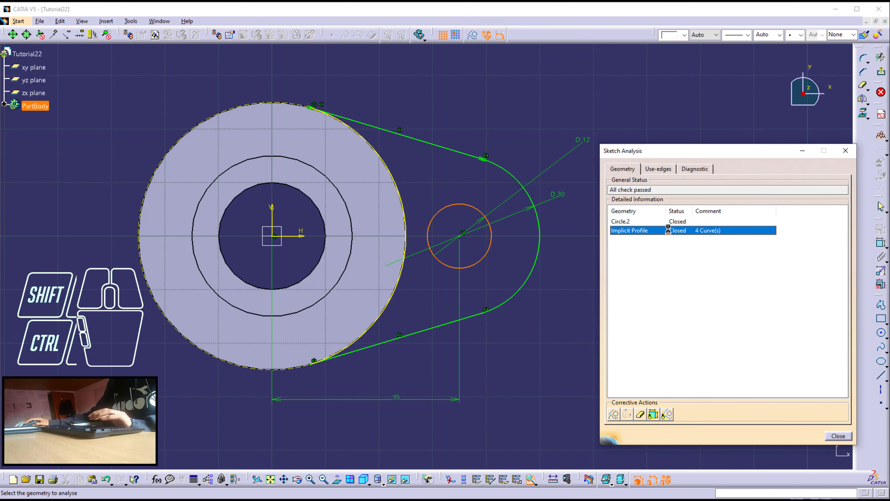
{"action": "left_click", "coordinate": [839, 436]}
Exit the sketch and pad the single-sided flange profile 10 mm.
{"action": "left_click", "coordinate": [878, 74]}
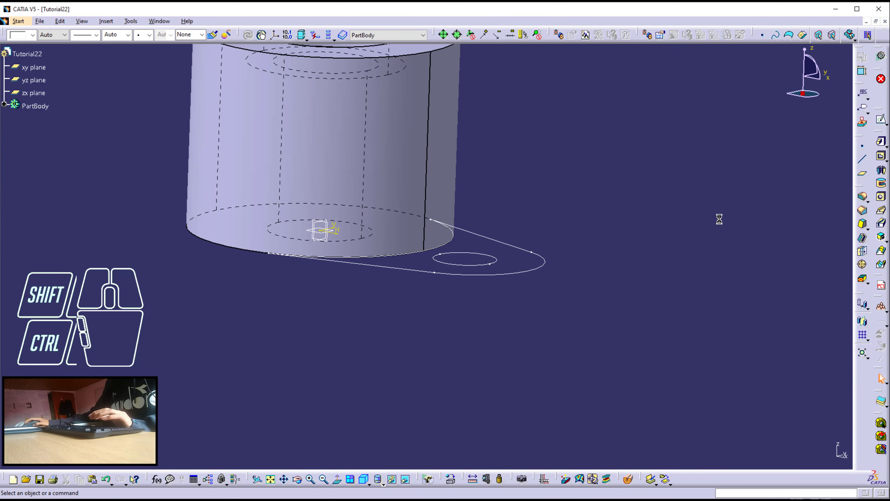
{"action": "middle_click_drag", "start_coordinate": [347, 214], "coordinate": [366, 249]}
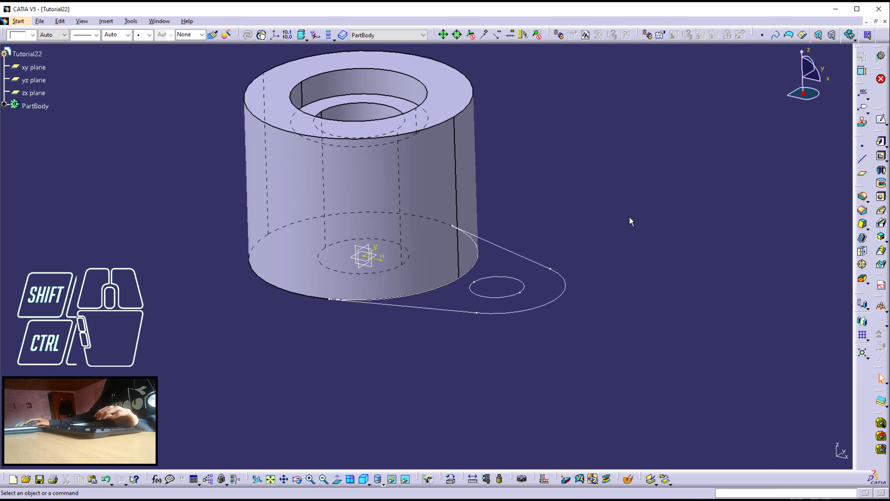
{"action": "left_click", "coordinate": [880, 143]}
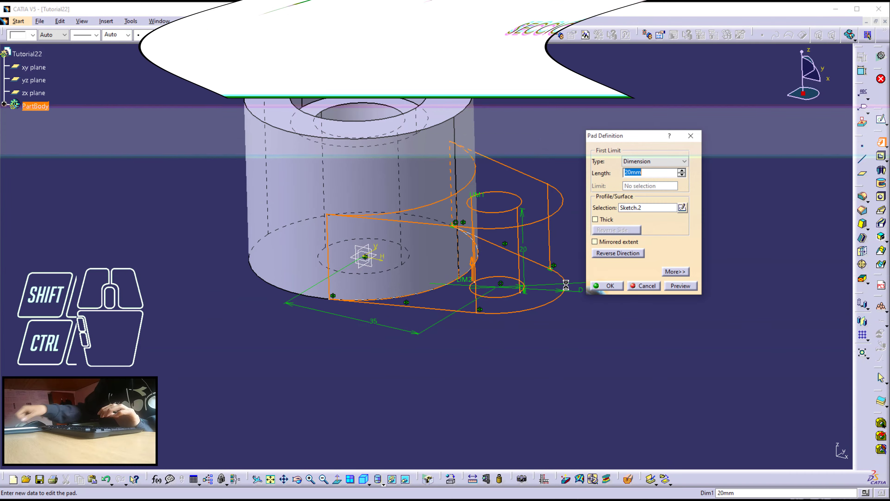
{"action": "key", "text": "Return"}
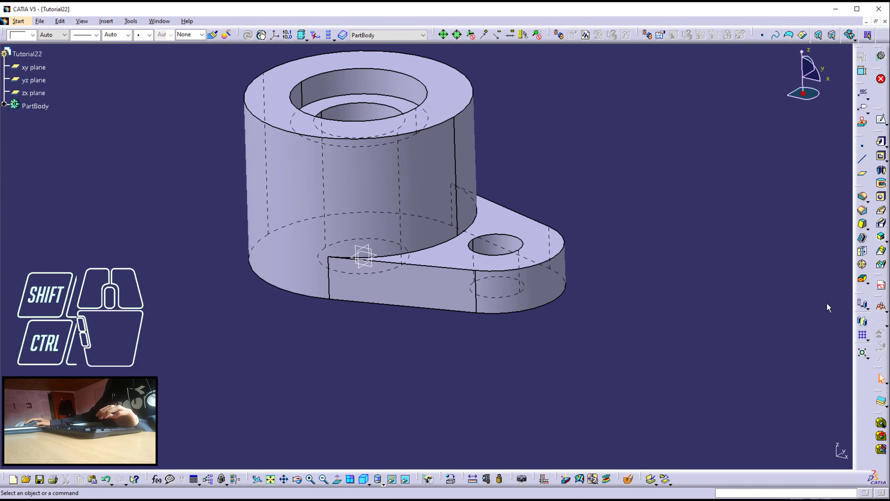
Mirror the flange feature Pad.1 about the yz plane.
{"action": "left_click", "coordinate": [863, 321]}
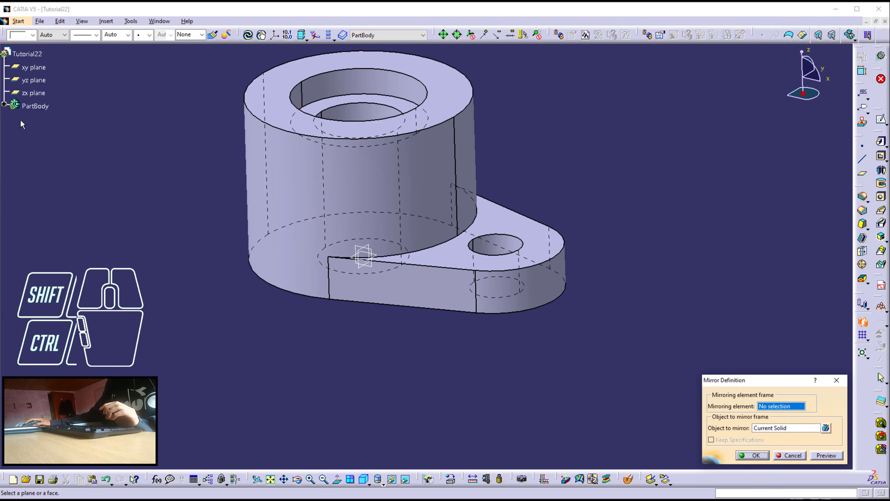
{"action": "left_click", "coordinate": [4, 104]}
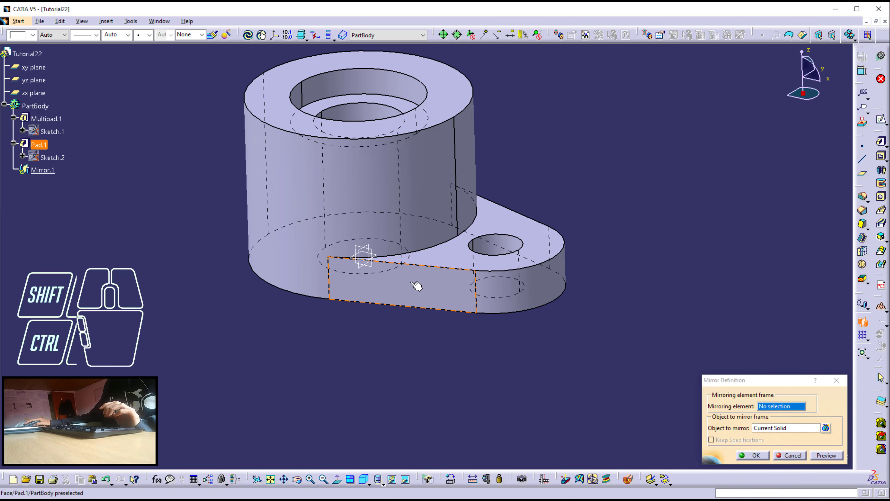
{"action": "middle_click_drag", "start_coordinate": [417, 286], "coordinate": [380, 277]}
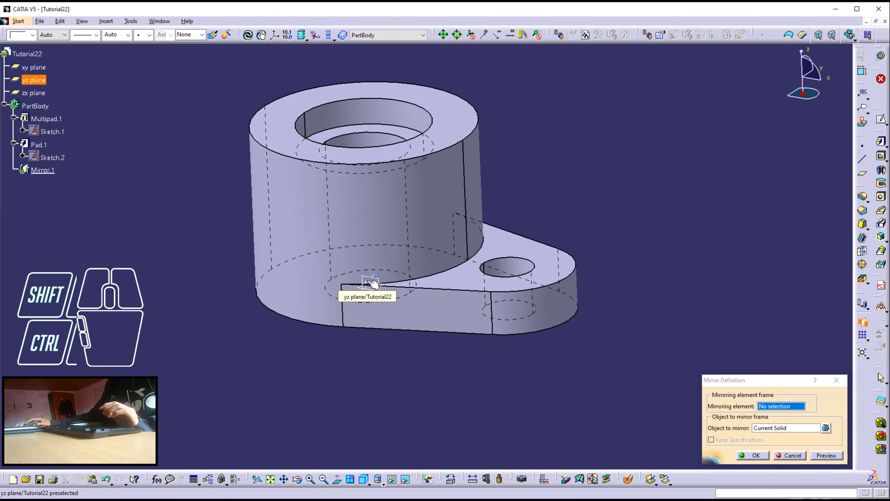
{"action": "left_click", "coordinate": [373, 283]}
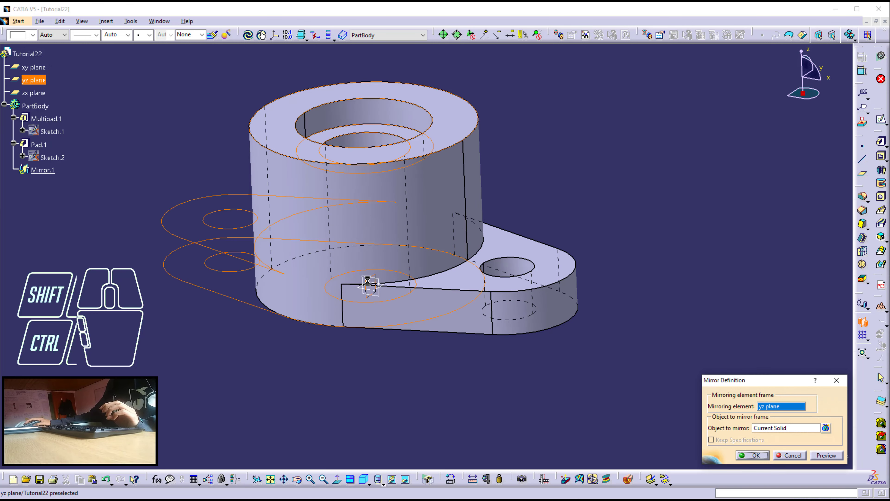
{"action": "left_click", "coordinate": [794, 427]}
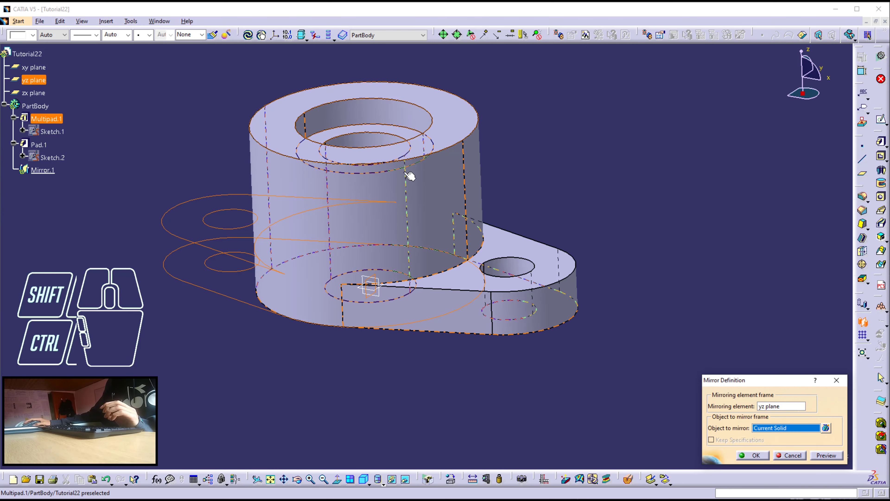
{"action": "left_click", "coordinate": [46, 145]}
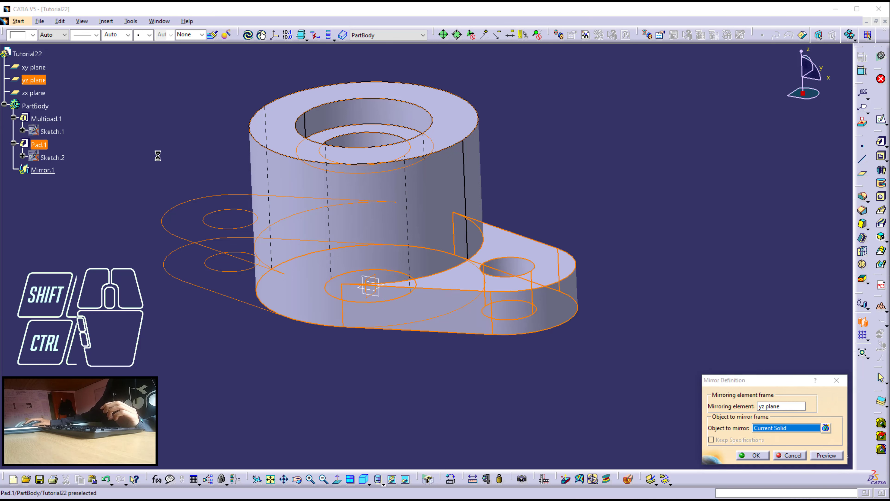
{"action": "left_click", "coordinate": [836, 455]}
{"action": "left_click", "coordinate": [738, 456]}
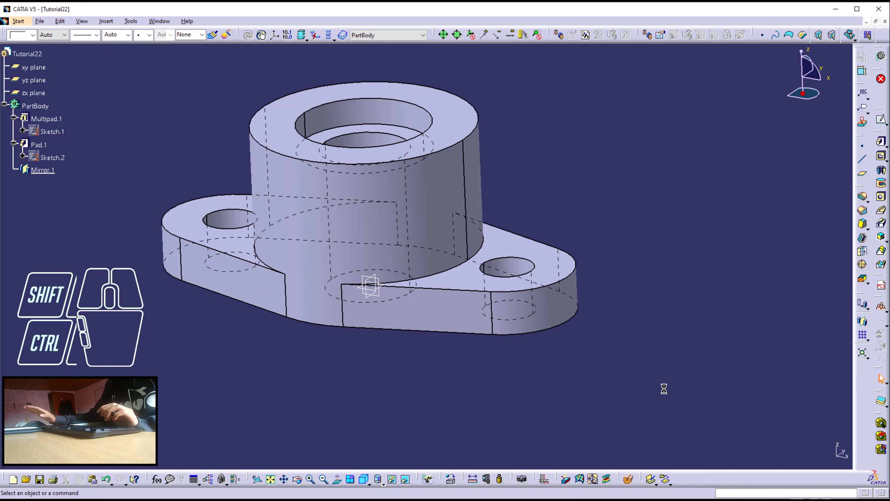
Undo the mirror and the flange pad, and reopen the flange sketch for editing.
{"action": "key", "text": "ctrl+z"}
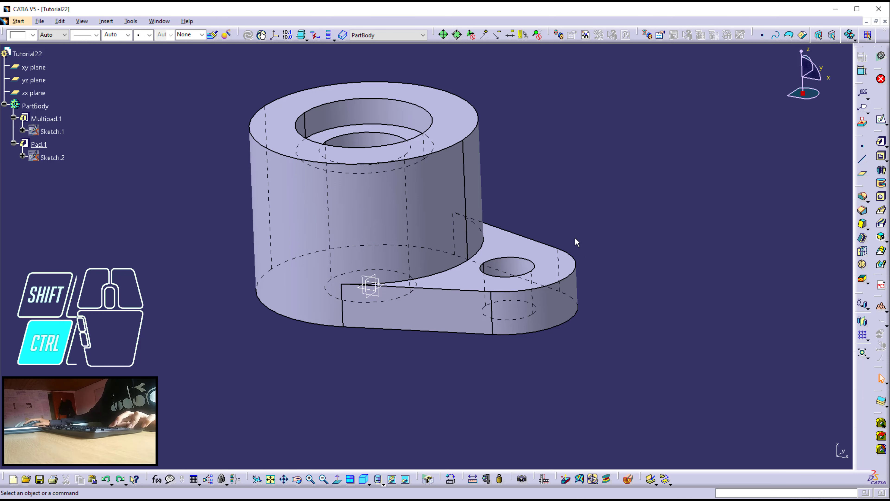
{"action": "key", "text": "ctrl+z"}
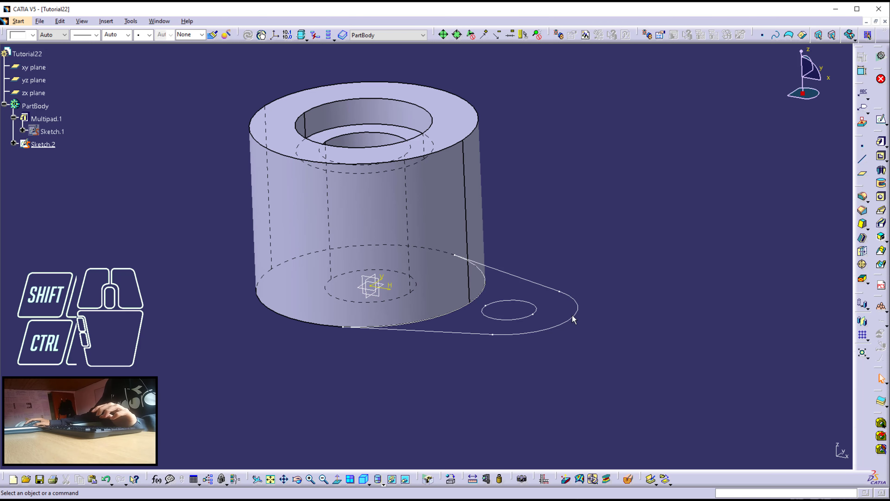
{"action": "left_click", "coordinate": [573, 317]}
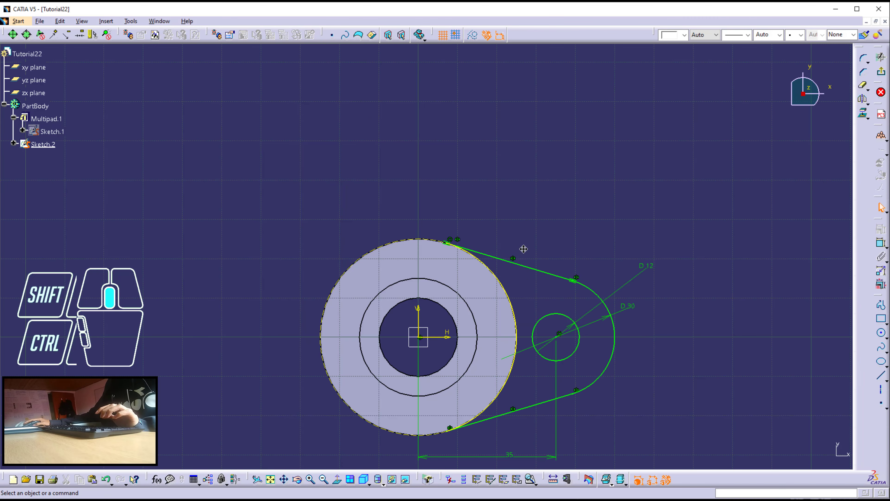
Mirror the trimmed arc, both tangent lines, the outer arc and the 12 mm hole circle about the sketch's vertical axis.
{"action": "middle_click_drag", "start_coordinate": [523, 249], "coordinate": [519, 242]}
{"action": "left_click", "coordinate": [513, 243]}
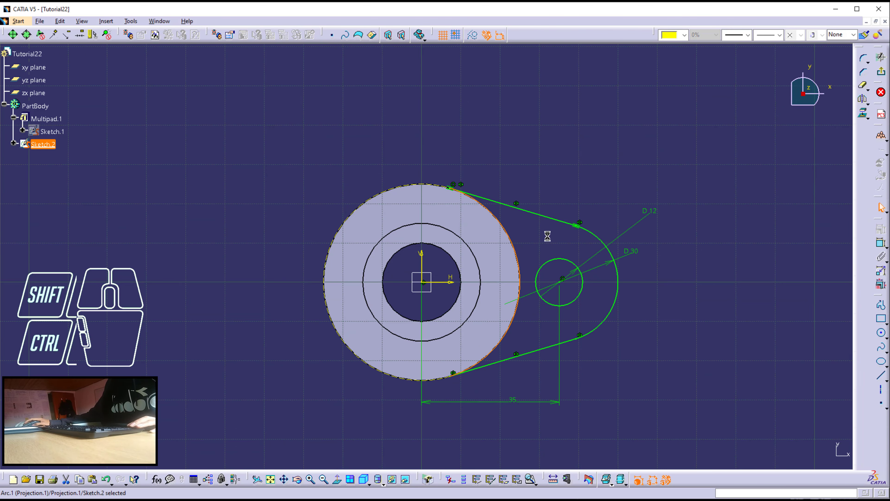
{"action": "left_click", "coordinate": [551, 217], "text": "ctrl"}
{"action": "left_click", "coordinate": [591, 245], "text": "ctrl"}
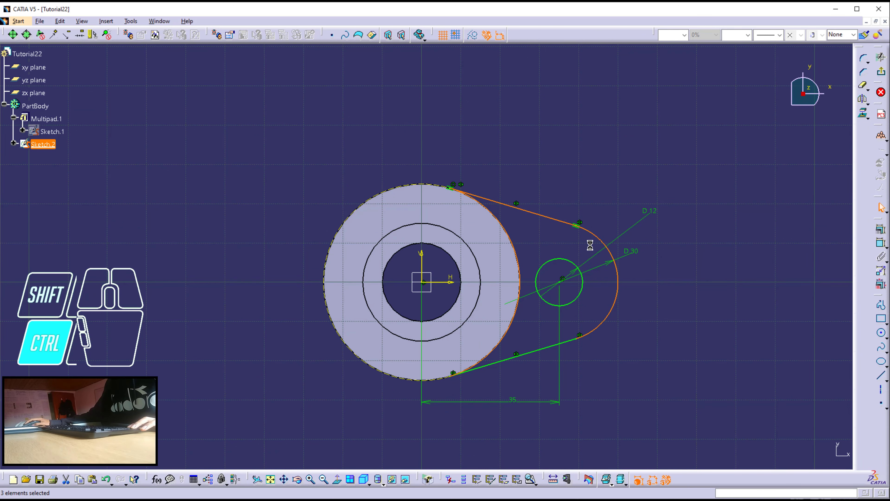
{"action": "left_click", "coordinate": [566, 263], "text": "ctrl"}
{"action": "left_click", "coordinate": [574, 338], "text": "ctrl"}
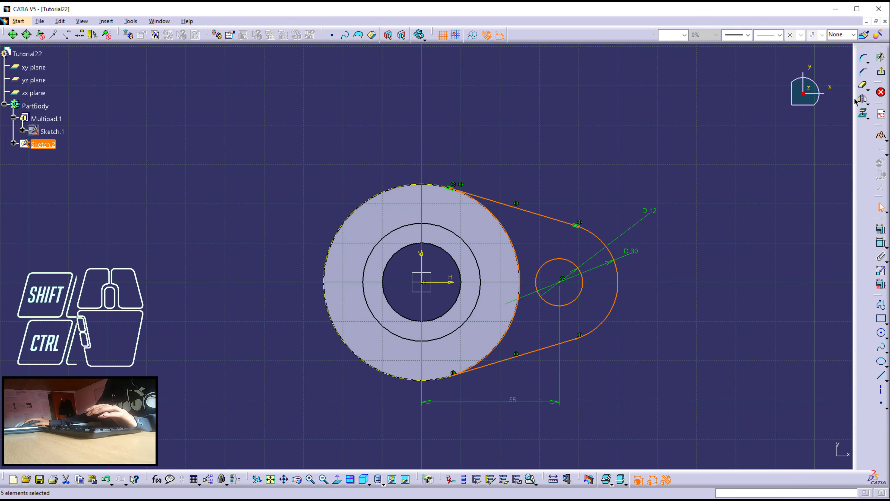
{"action": "left_click", "coordinate": [863, 100]}
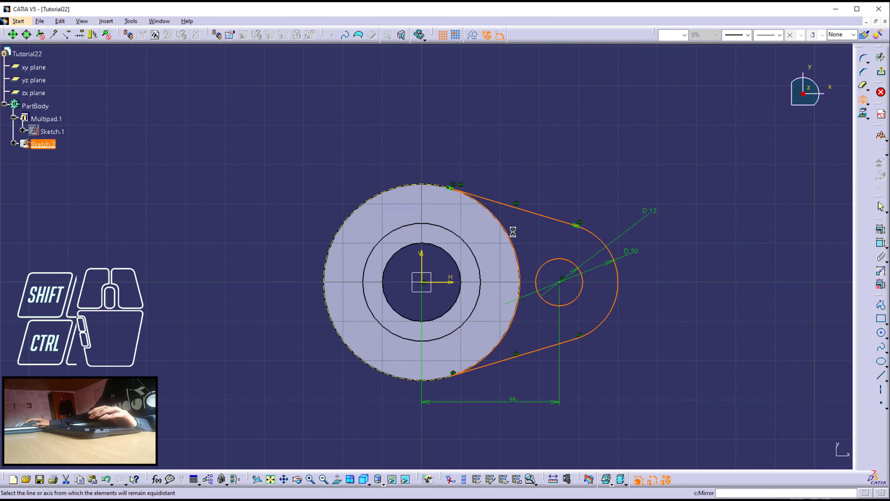
{"action": "left_click", "coordinate": [427, 257]}
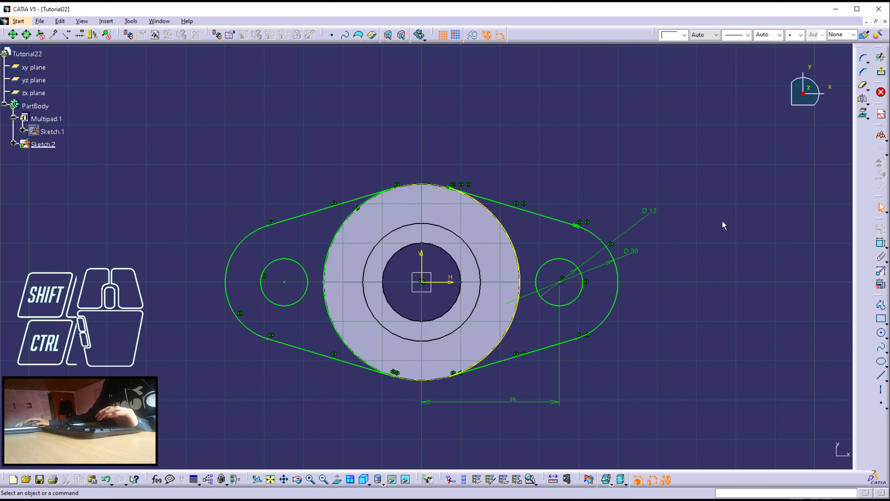
{"action": "left_click", "coordinate": [736, 183]}
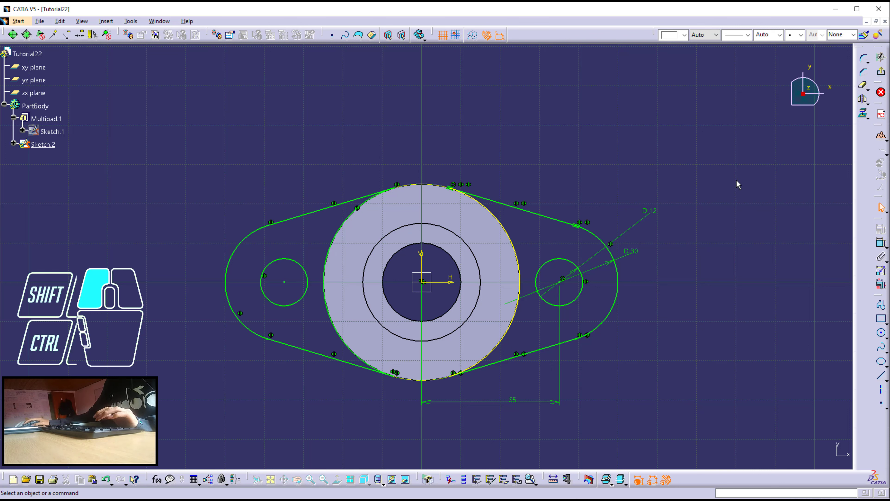
Exit the sketch and pad the two-sided flange profile with a length of 10 mm.
{"action": "left_click", "coordinate": [883, 74]}
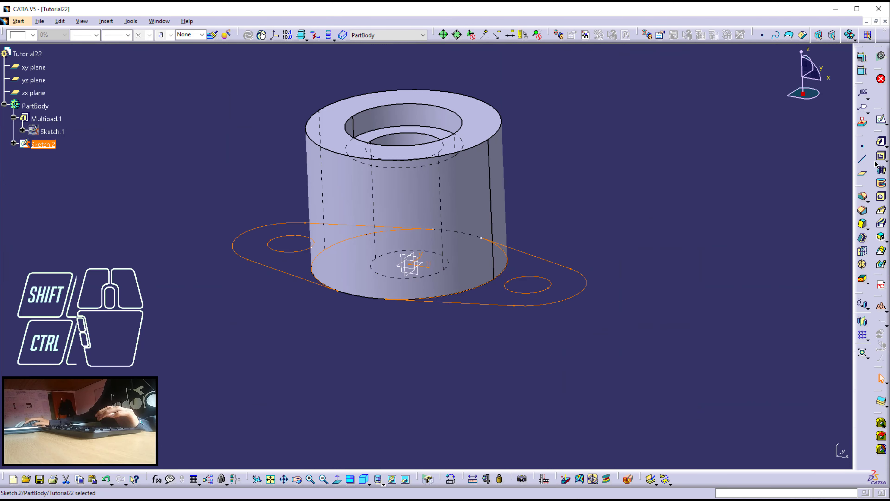
{"action": "left_click", "coordinate": [882, 143]}
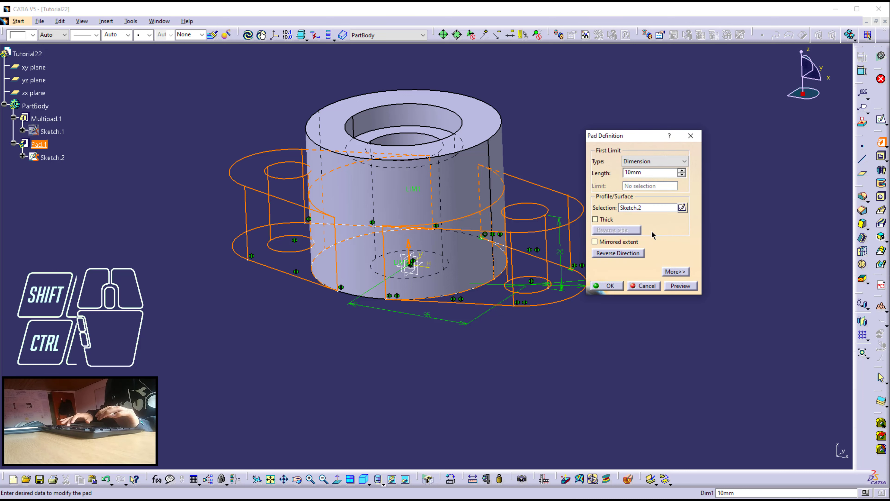
{"action": "key", "text": "Return"}
Start a new sketch on the zx plane, through the centre of the boss and both flange holes.
{"action": "middle_click", "coordinate": [422, 228]}
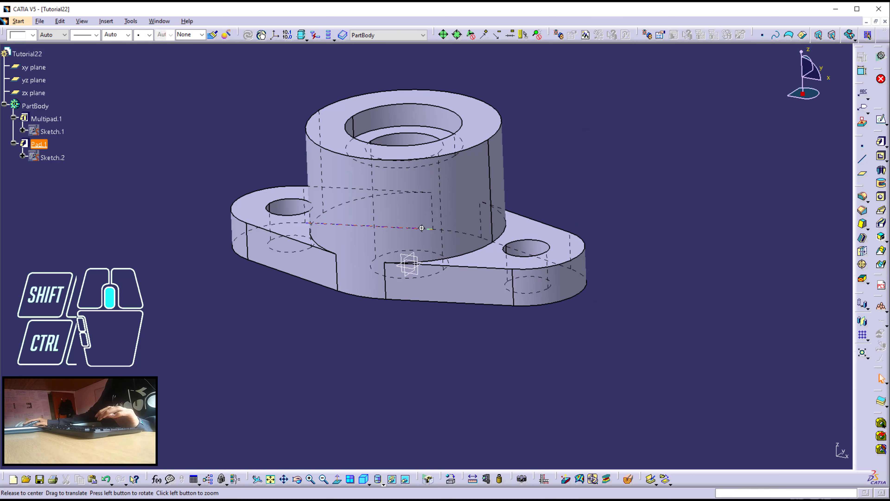
{"action": "middle_click_drag", "start_coordinate": [422, 227], "coordinate": [433, 207]}
{"action": "middle_click_drag", "start_coordinate": [390, 256], "coordinate": [421, 283]}
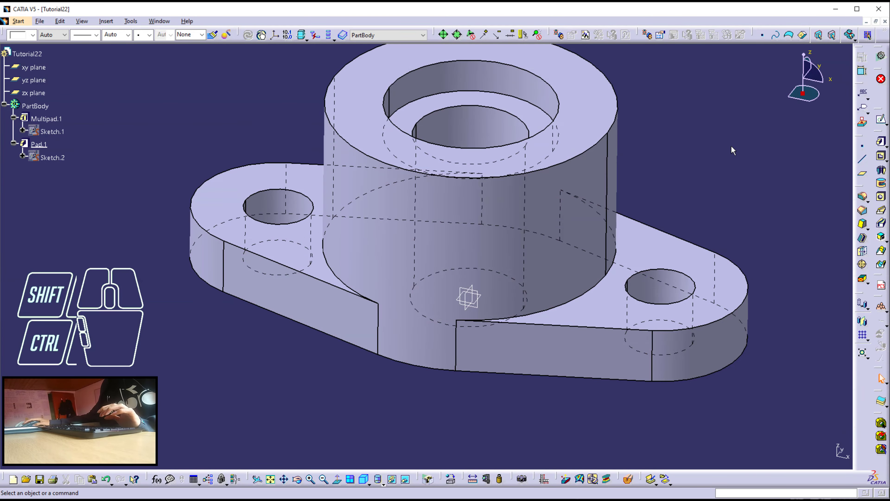
{"action": "left_click", "coordinate": [881, 123]}
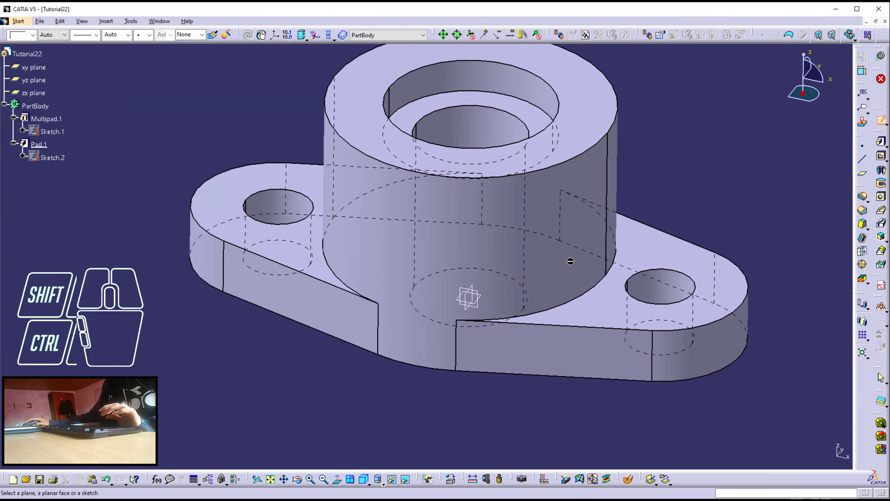
{"action": "mouse_move", "coordinate": [494, 290]}
{"action": "middle_mouse_down"}
{"action": "mouse_move", "coordinate": [505, 292]}
{"action": "mouse_move", "coordinate": [436, 340]}
{"action": "mouse_move", "coordinate": [415, 376]}
{"action": "mouse_move", "coordinate": [438, 423]}
{"action": "mouse_move", "coordinate": [495, 279]}
{"action": "mouse_move", "coordinate": [496, 237]}
{"action": "mouse_move", "coordinate": [494, 275]}
{"action": "middle_mouse_up"}
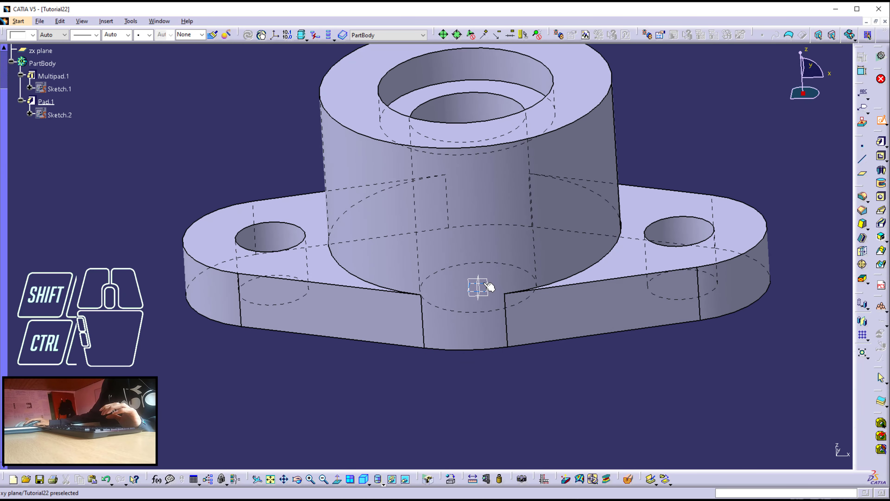
{"action": "scroll", "coordinate": [139, 198], "scroll_direction": "up", "scroll_amount": 4}
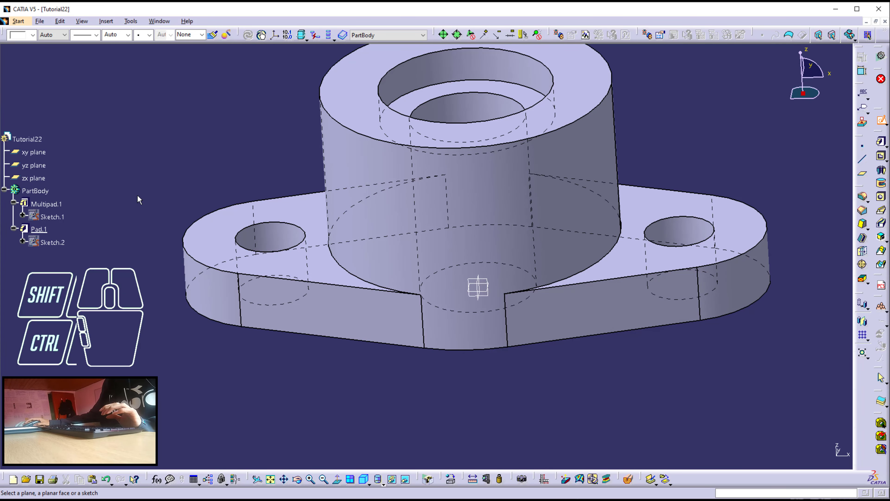
{"action": "scroll", "coordinate": [137, 199], "scroll_direction": "down", "scroll_amount": 1}
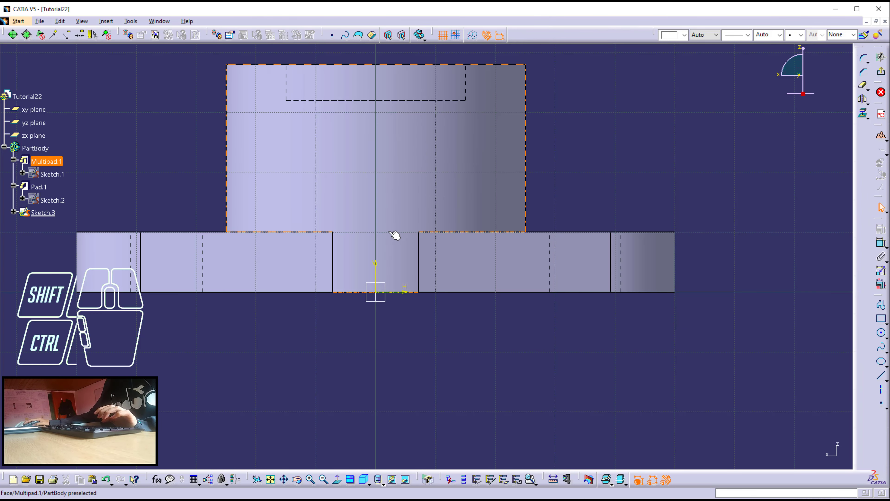
{"action": "middle_click", "coordinate": [467, 226]}
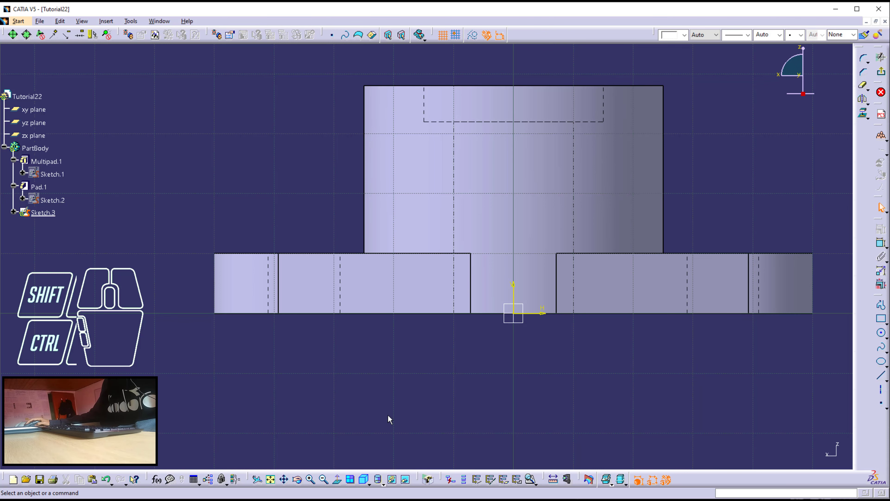
Compare the plain Shading and Shading with Edges display styles, and restore the shaded display with hidden edges.
{"action": "left_click", "coordinate": [384, 485]}
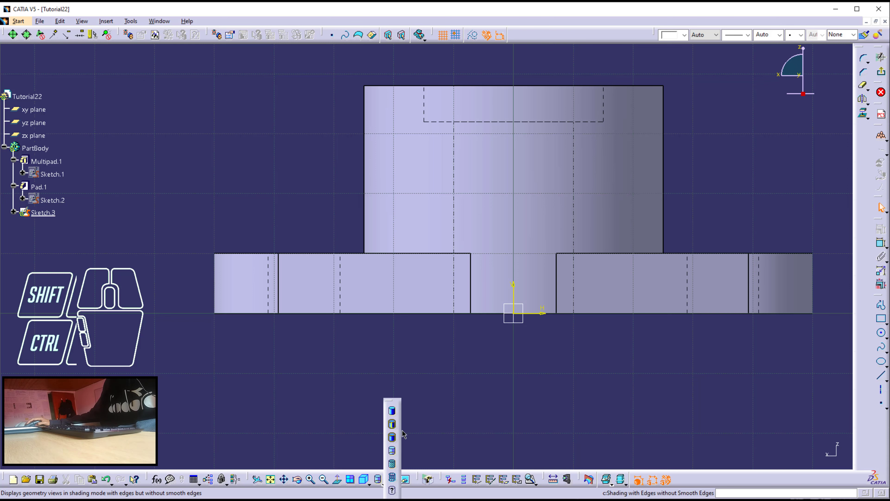
{"action": "left_click", "coordinate": [392, 410]}
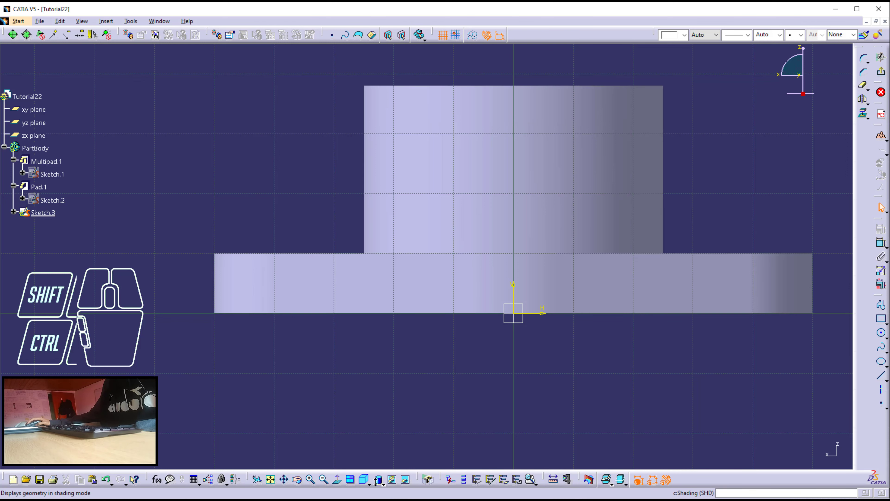
{"action": "left_click", "coordinate": [381, 482]}
{"action": "left_click", "coordinate": [389, 426]}
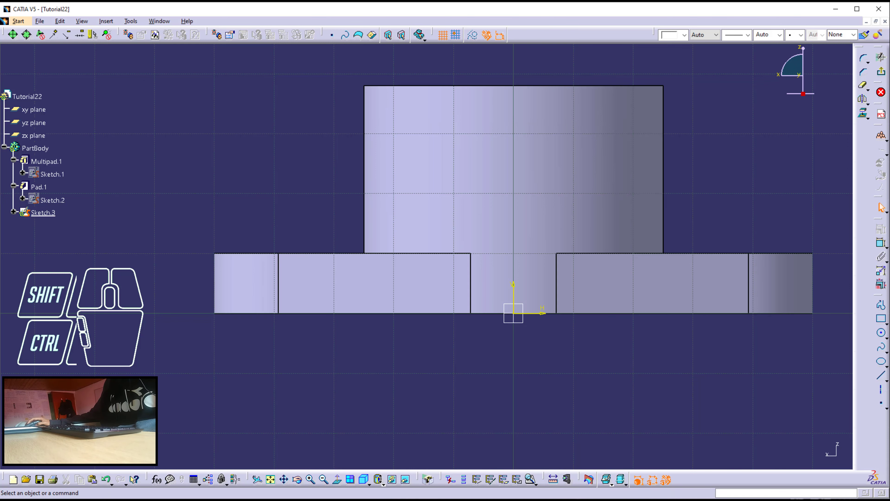
{"action": "left_click", "coordinate": [382, 483]}
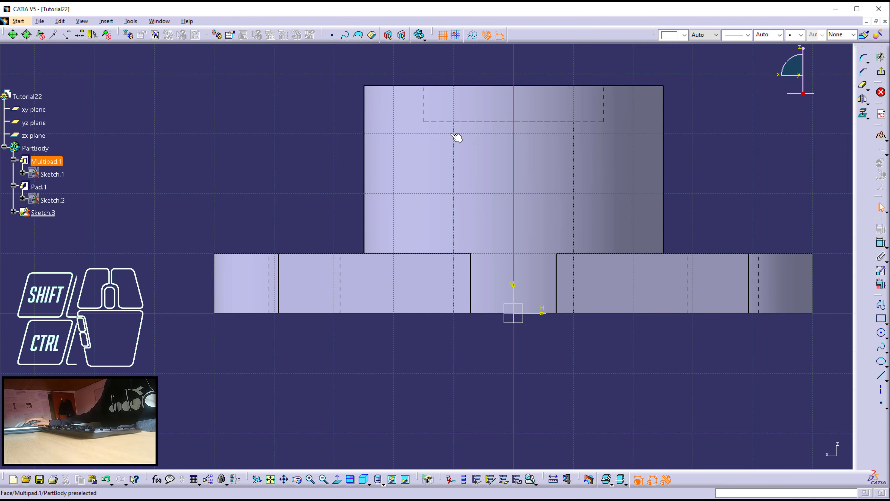
Project the boss's top outer edge, the flange's top edge and both counterbore floor edges into the sketch as construction elements.
{"action": "middle_click_drag", "start_coordinate": [542, 161], "coordinate": [455, 224]}
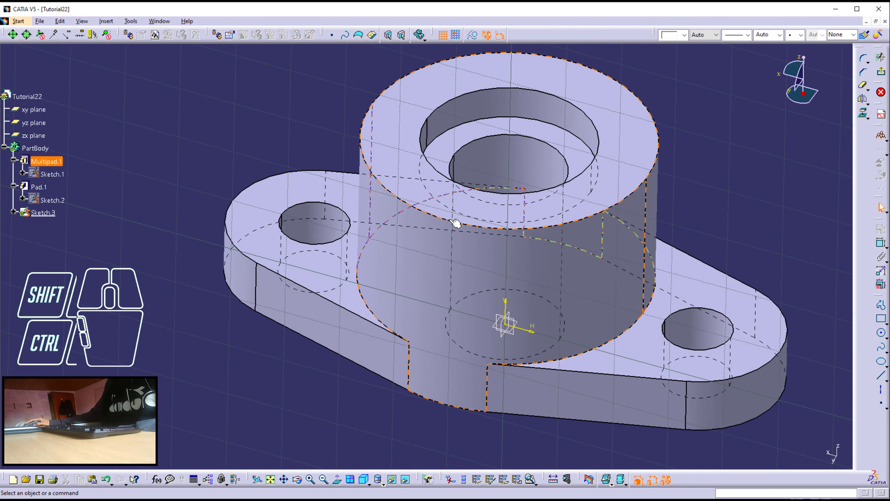
{"action": "left_click", "coordinate": [337, 480]}
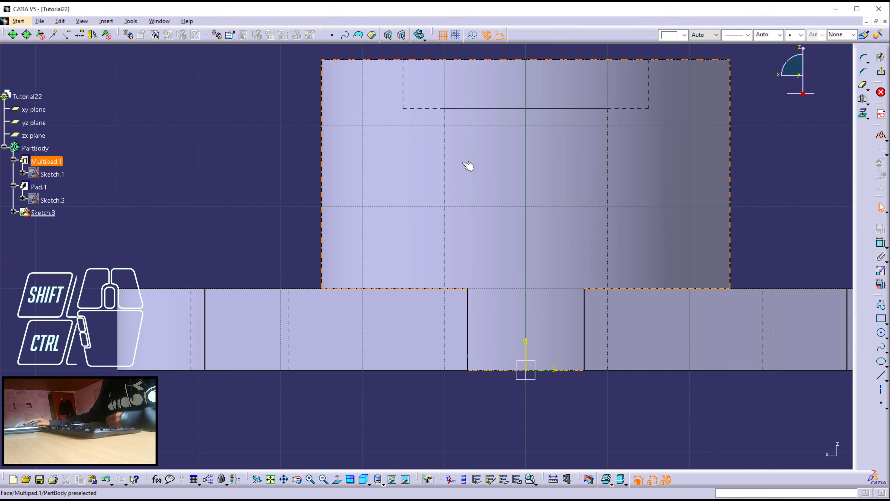
{"action": "left_click", "coordinate": [445, 59]}
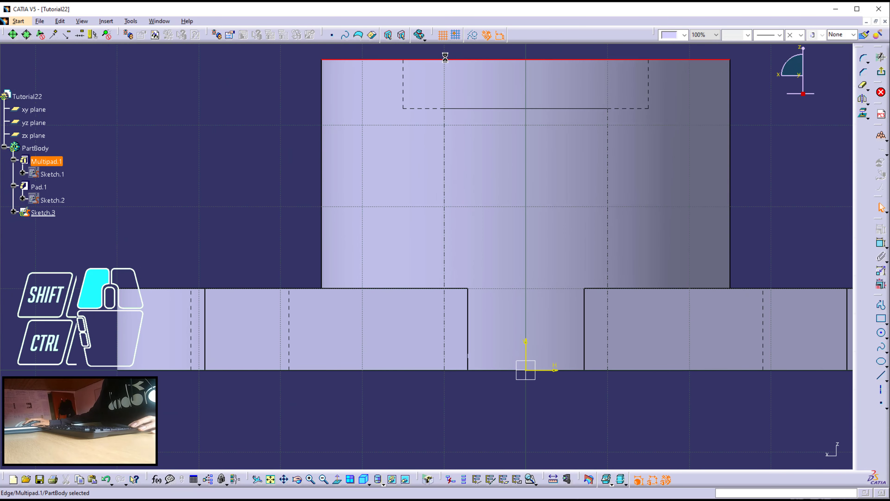
{"action": "left_click", "coordinate": [420, 288], "text": "ctrl"}
{"action": "middle_click_drag", "start_coordinate": [464, 143], "coordinate": [467, 111]}
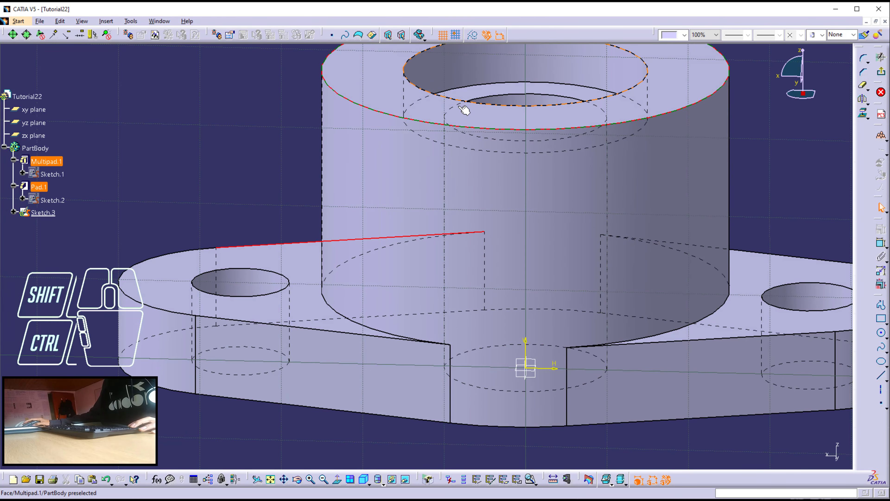
{"action": "left_click", "coordinate": [470, 89], "text": "ctrl"}
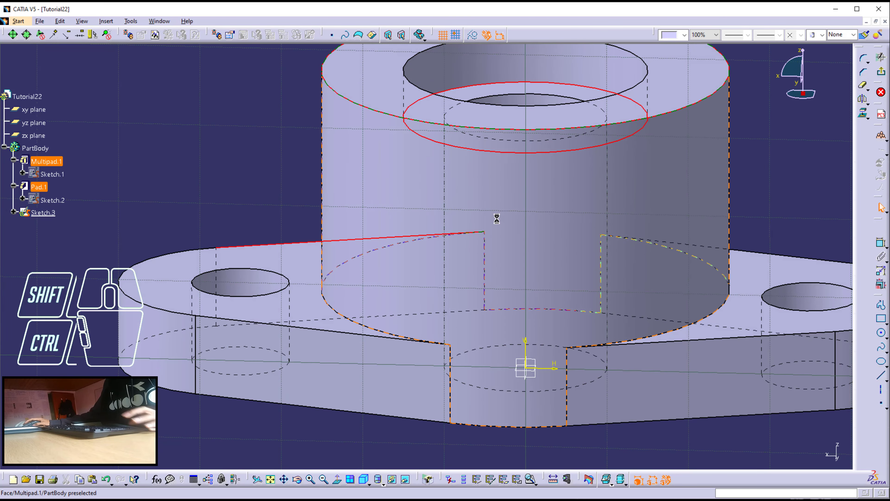
{"action": "left_click", "coordinate": [496, 98], "text": "ctrl"}
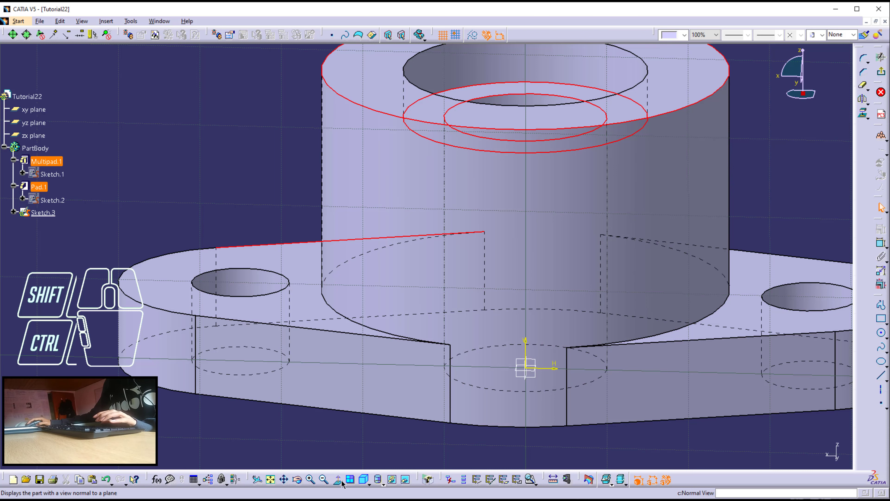
{"action": "left_click", "coordinate": [863, 114]}
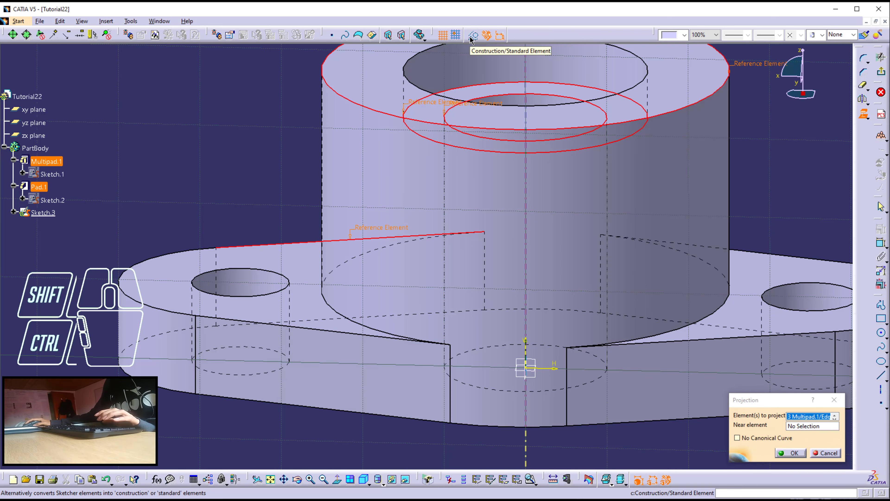
{"action": "left_click", "coordinate": [788, 451]}
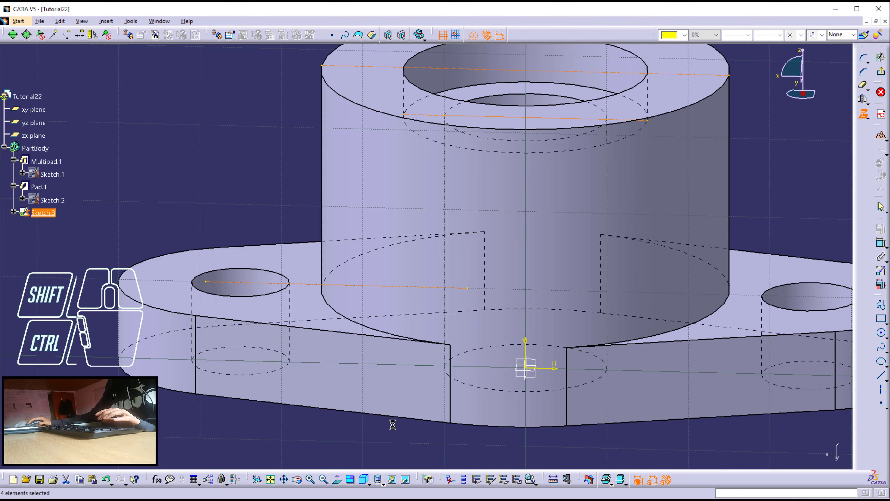
{"action": "left_click", "coordinate": [338, 480]}
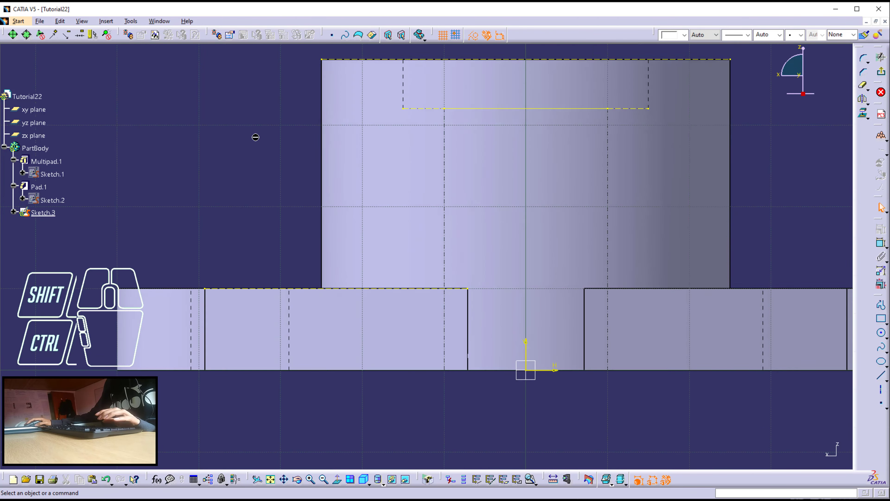
Draw vertical construction axes along the bore wall and the boss's outer wall, ending on the projected flange top edge.
{"action": "left_click", "coordinate": [882, 392]}
{"action": "left_click", "coordinate": [445, 108]}
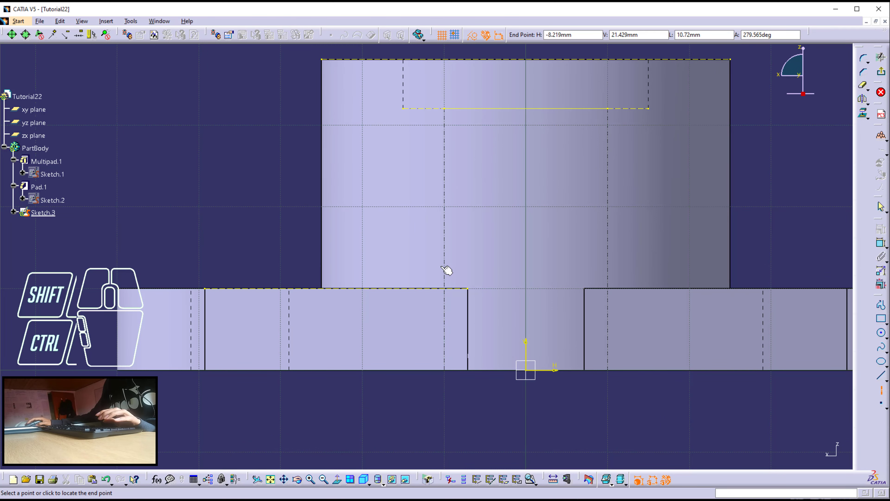
{"action": "left_click", "coordinate": [445, 290]}
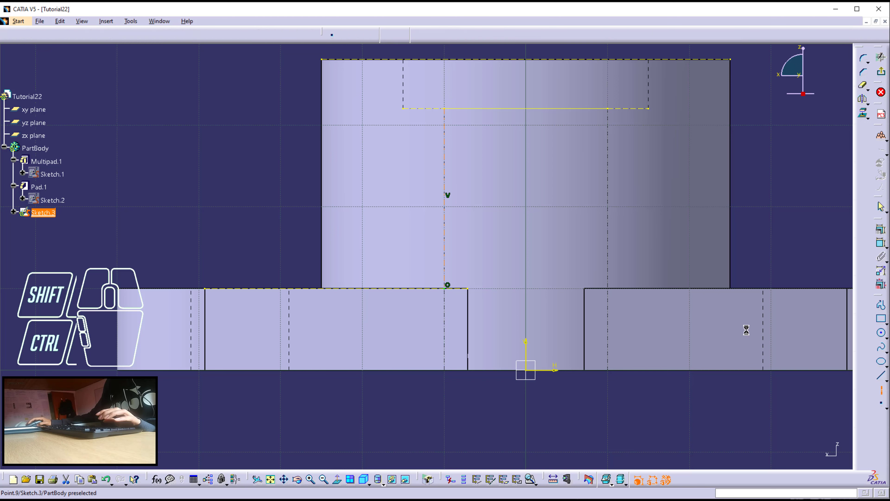
{"action": "left_click", "coordinate": [882, 389]}
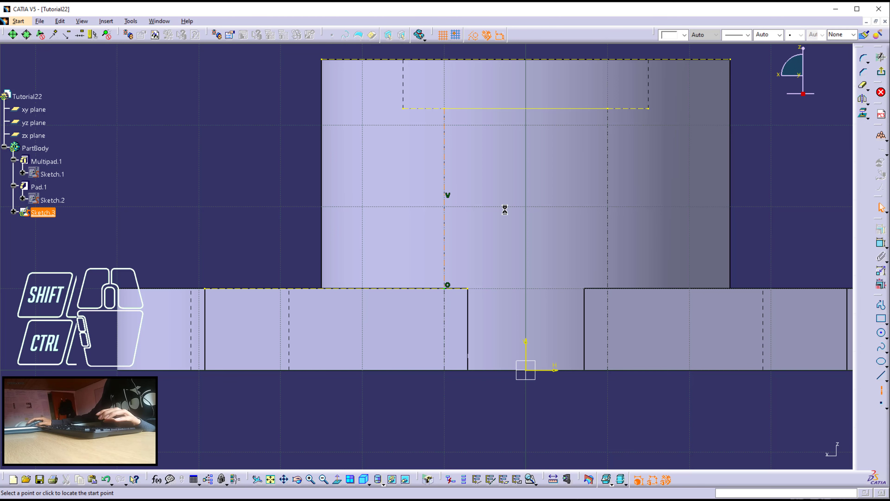
{"action": "left_click", "coordinate": [324, 60]}
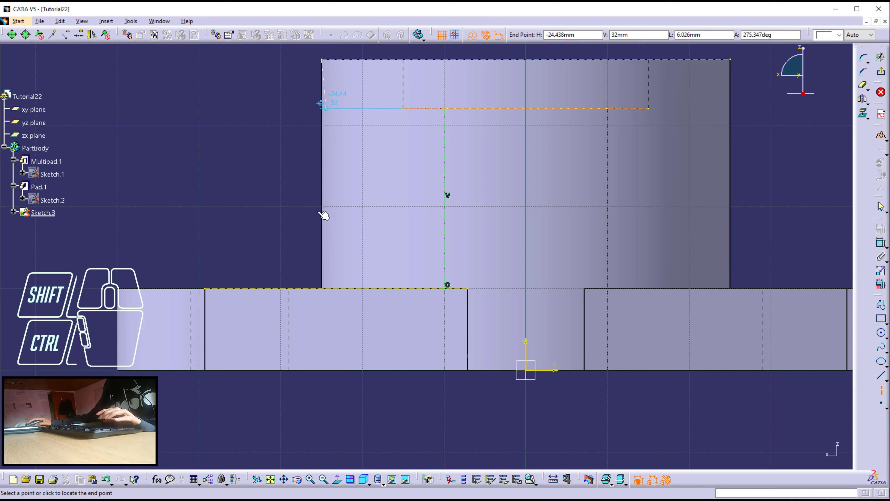
{"action": "left_click", "coordinate": [327, 290]}
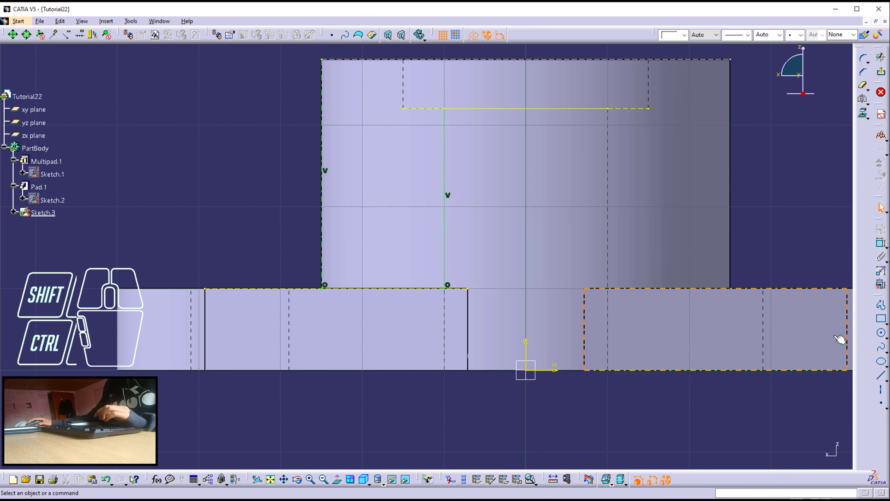
Turn off construction mode and place a standard point on the vertical axis along the boss's outer wall.
{"action": "left_click", "coordinate": [880, 407]}
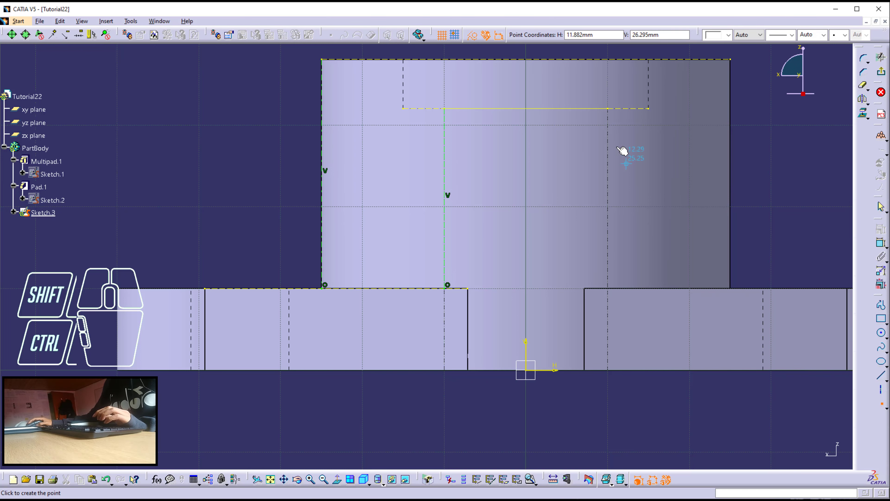
{"action": "left_click", "coordinate": [476, 38]}
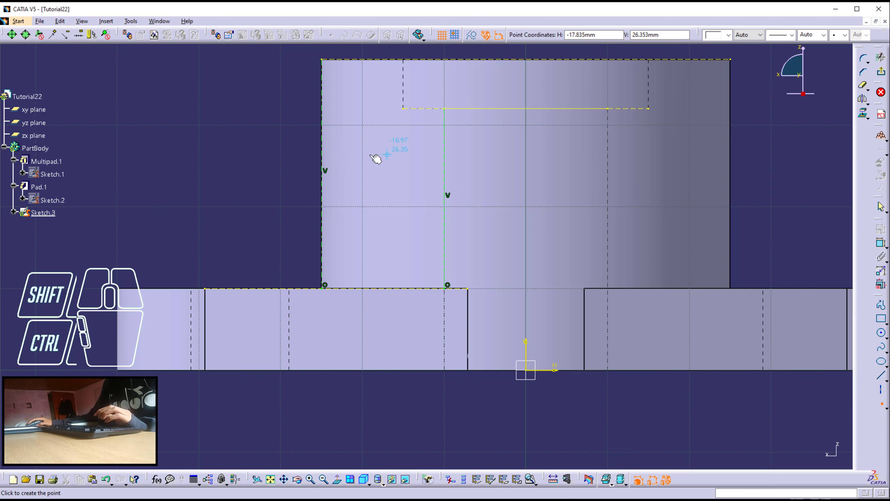
{"action": "left_click", "coordinate": [323, 143]}
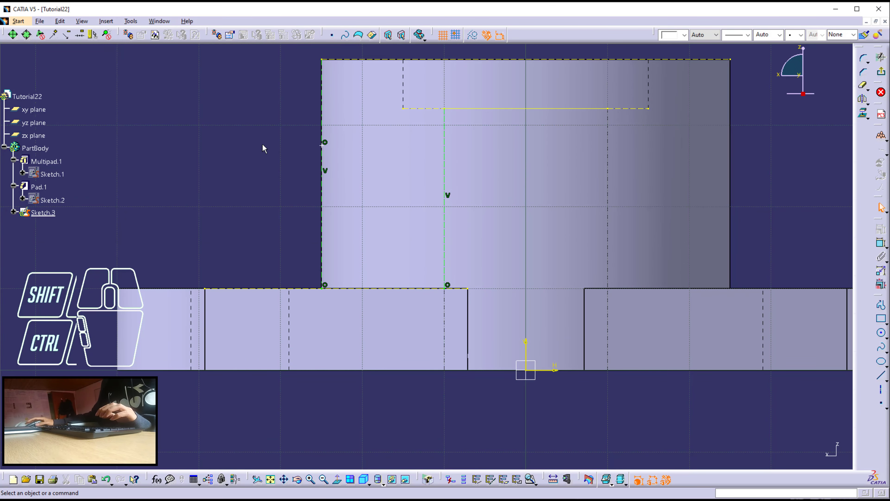
Constrain the point's vertical distance below the boss's projected top edge and exit the sketch.
{"action": "left_click", "coordinate": [882, 242]}
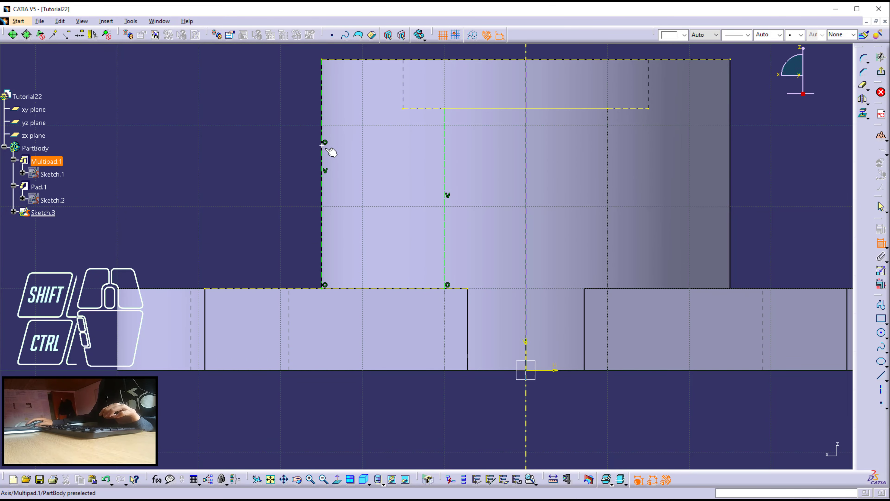
{"action": "left_click", "coordinate": [341, 68]}
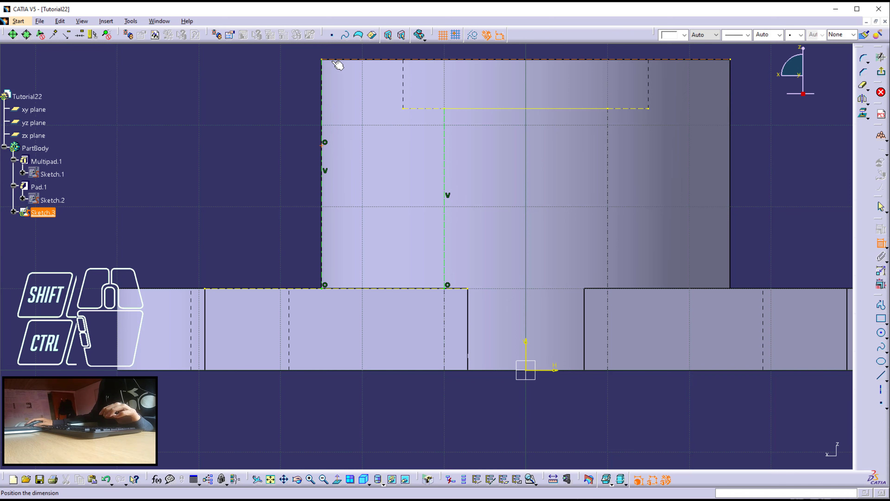
{"action": "left_click", "coordinate": [262, 95]}
{"action": "double_click", "coordinate": [262, 95]}
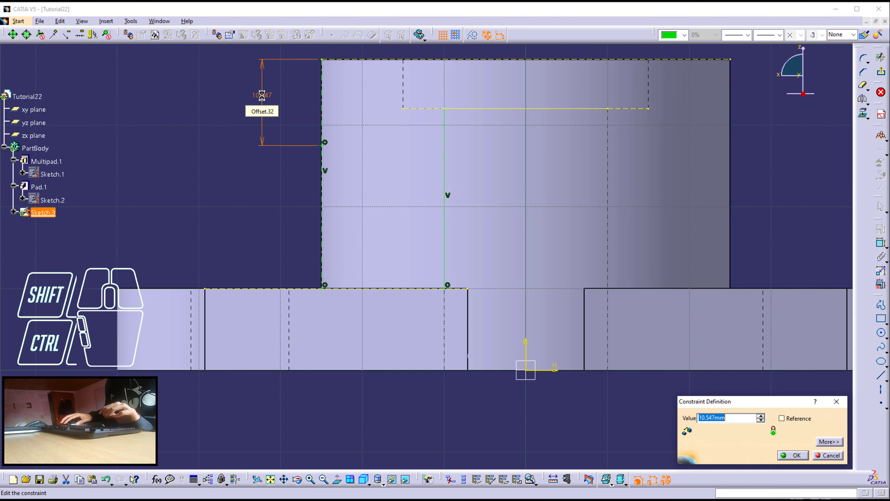
{"action": "key", "text": "Return"}
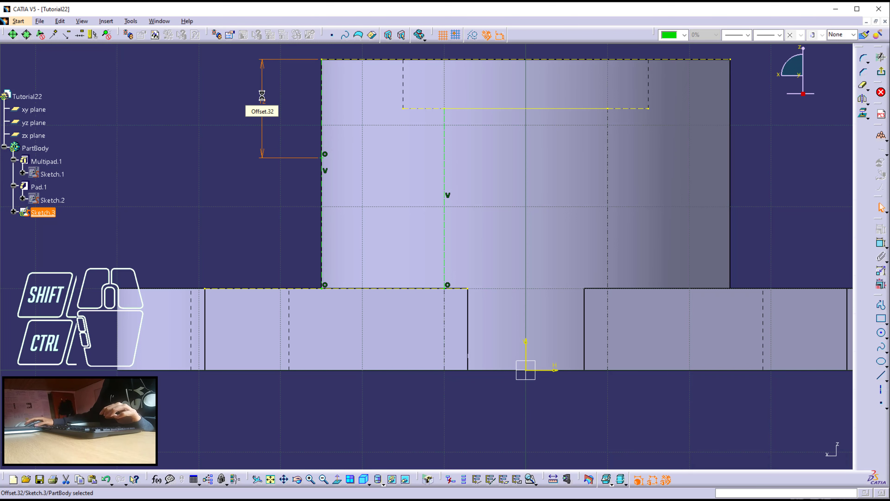
{"action": "left_click", "coordinate": [882, 73]}
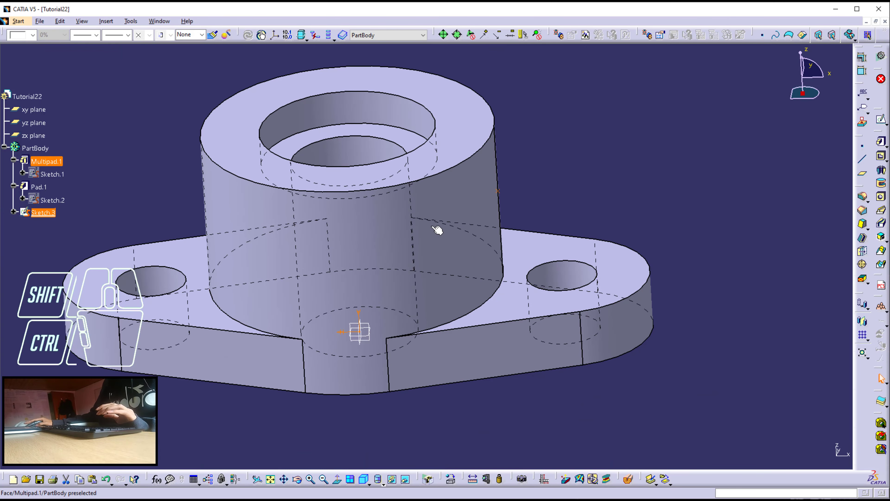
{"action": "middle_click_drag", "start_coordinate": [438, 229], "coordinate": [264, 292]}
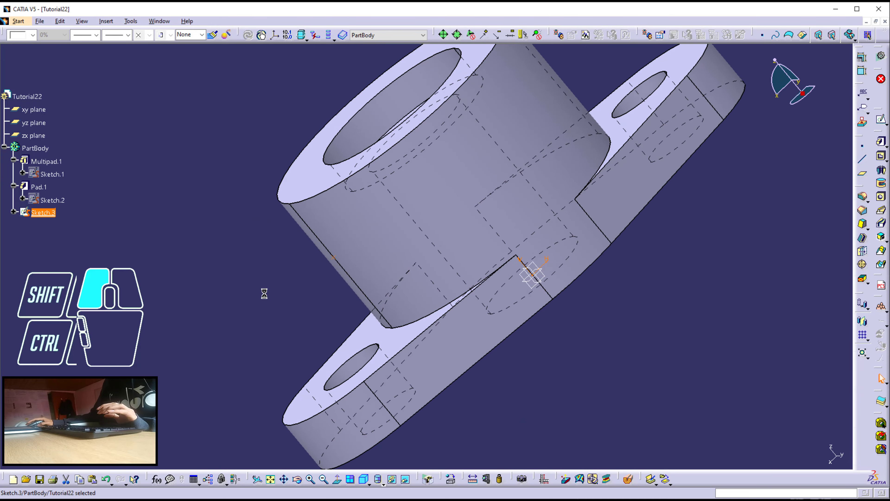
{"action": "middle_click_drag", "start_coordinate": [400, 215], "coordinate": [381, 277]}
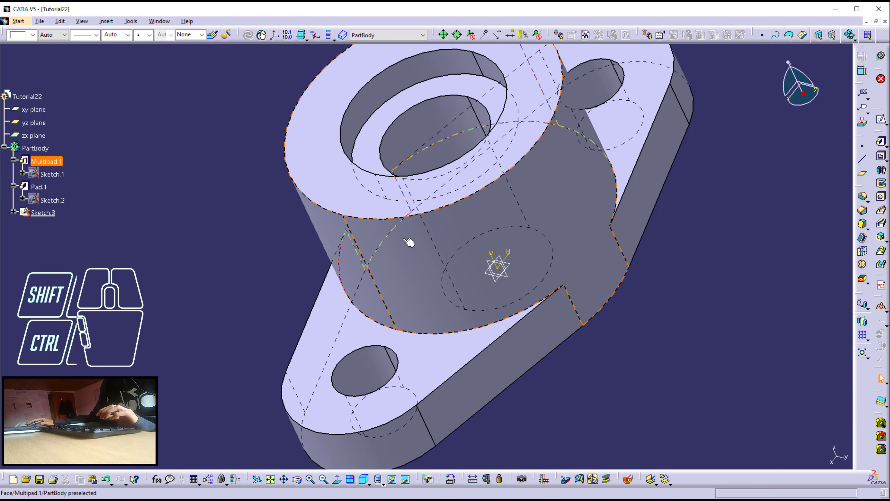
Create a reference plane parallel to the yz plane through the sketched point on the boss's outer wall.
{"action": "middle_click_drag", "start_coordinate": [408, 243], "coordinate": [491, 168]}
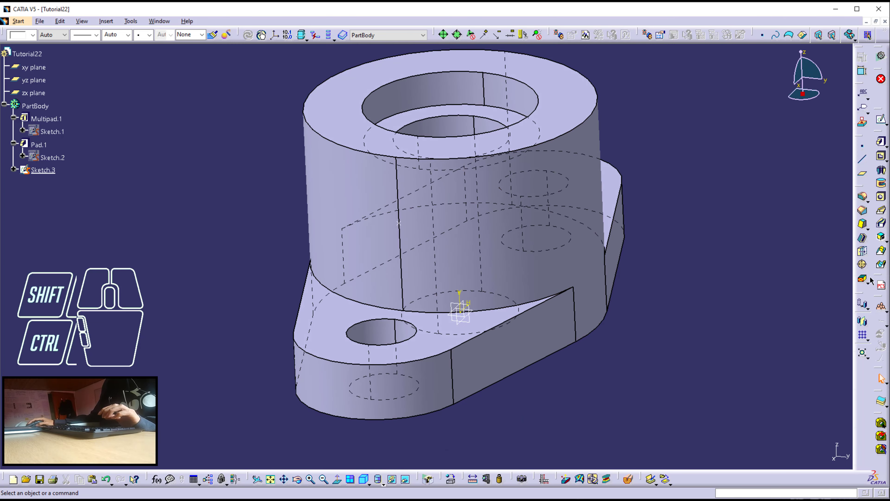
{"action": "left_click", "coordinate": [864, 177]}
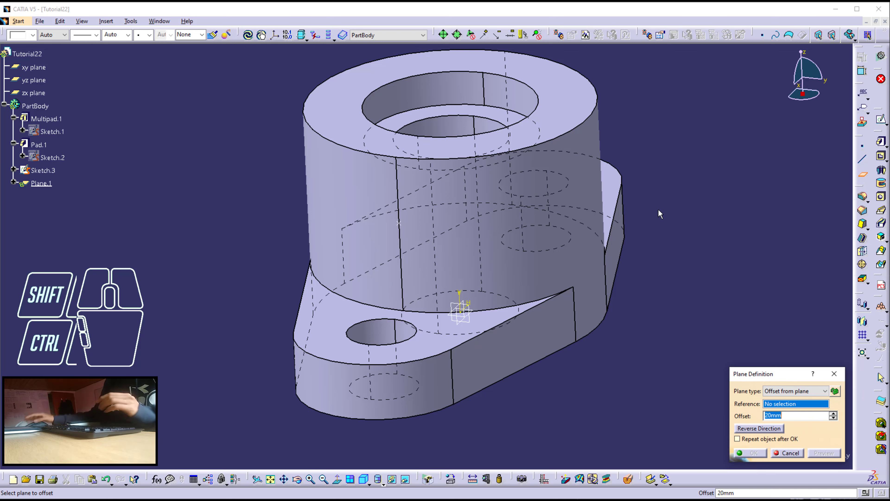
{"action": "middle_click_drag", "start_coordinate": [454, 255], "coordinate": [412, 281]}
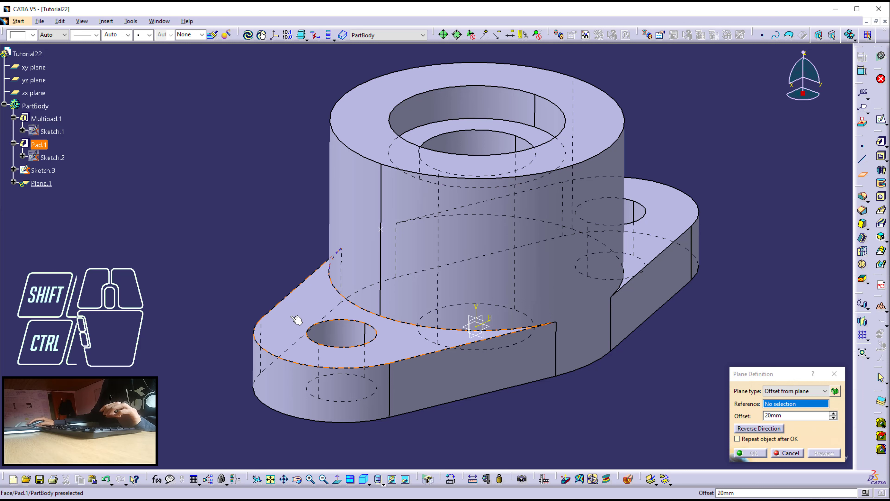
{"action": "middle_click_drag", "start_coordinate": [477, 318], "coordinate": [462, 285]}
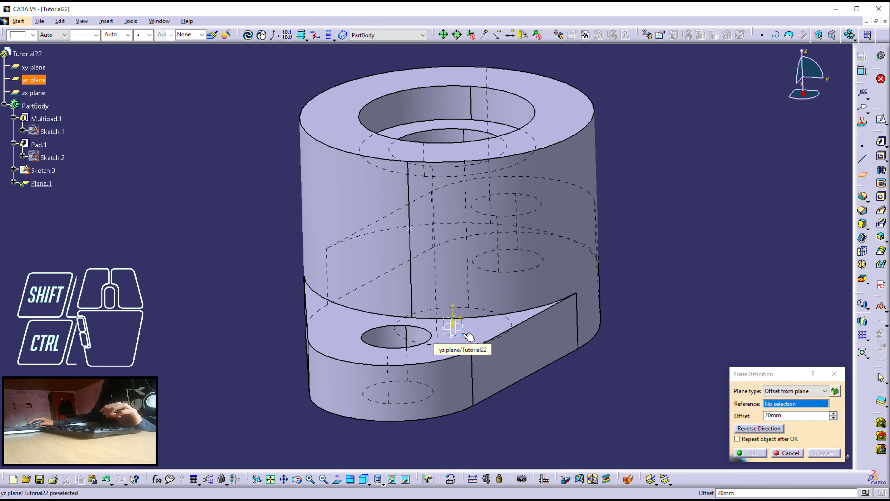
{"action": "left_click", "coordinate": [469, 337]}
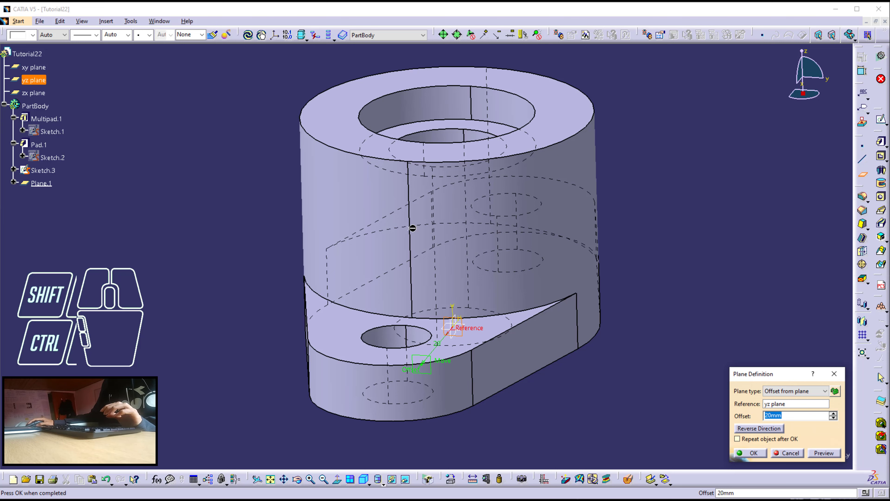
{"action": "left_click", "coordinate": [413, 228]}
{"action": "mouse_move", "coordinate": [527, 258]}
{"action": "middle_mouse_down"}
{"action": "mouse_move", "coordinate": [456, 295]}
{"action": "mouse_move", "coordinate": [494, 318]}
{"action": "middle_mouse_up"}
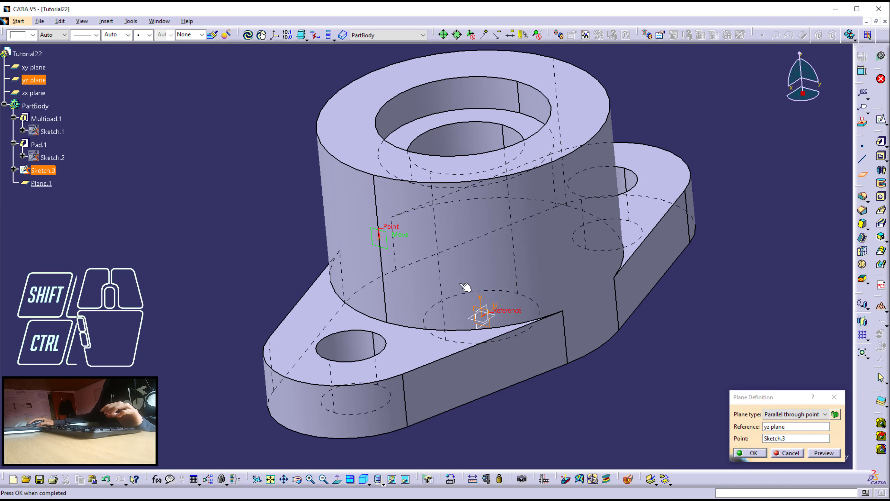
{"action": "left_click", "coordinate": [753, 453]}
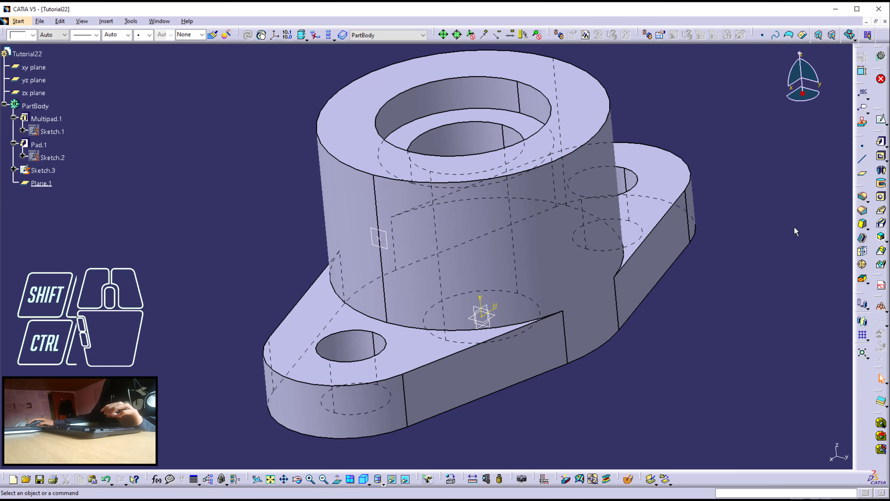
Start a sketch on the new plane at the boss's wall and project the existing sketch point into it.
{"action": "left_click", "coordinate": [881, 119]}
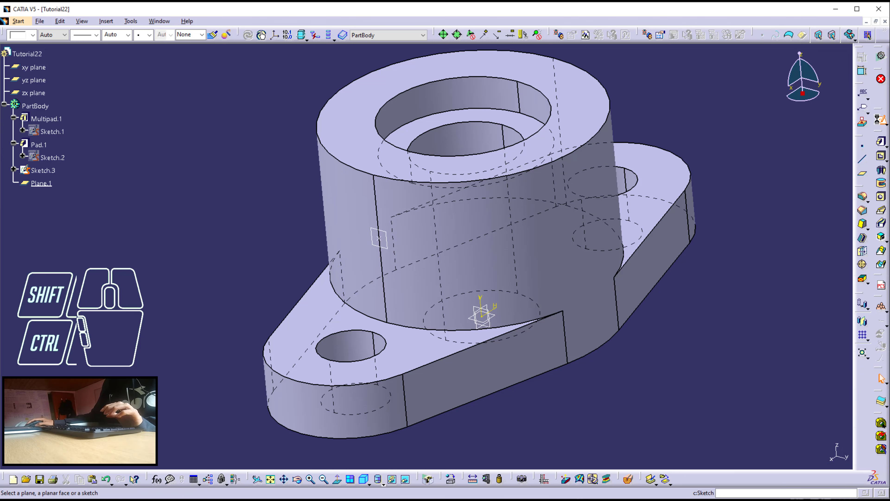
{"action": "left_click", "coordinate": [389, 248]}
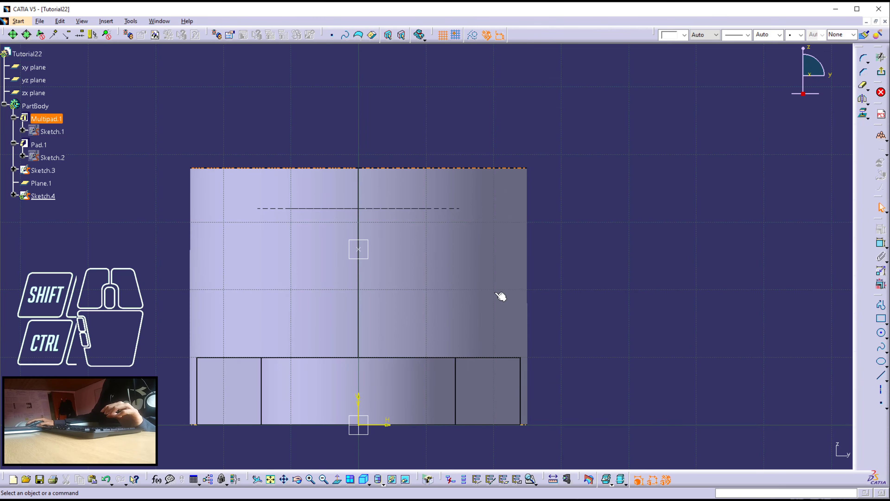
{"action": "middle_click_drag", "start_coordinate": [473, 287], "coordinate": [466, 234]}
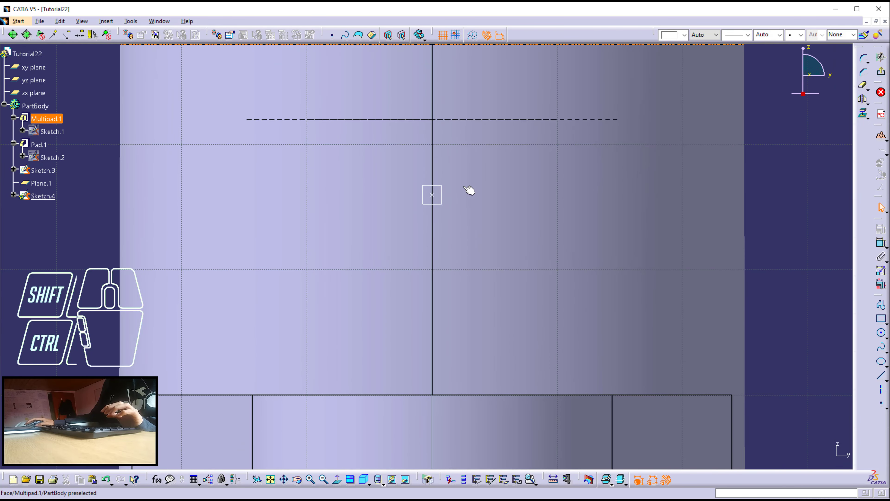
{"action": "left_click", "coordinate": [432, 195]}
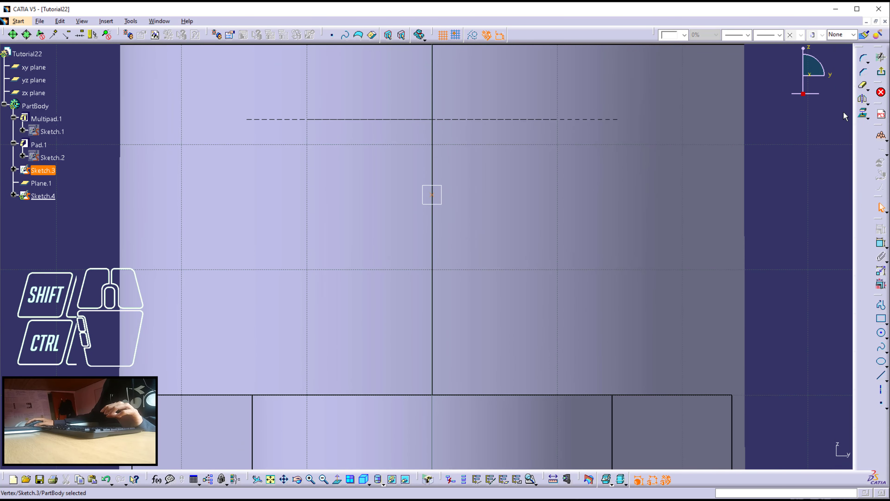
{"action": "left_click", "coordinate": [863, 114]}
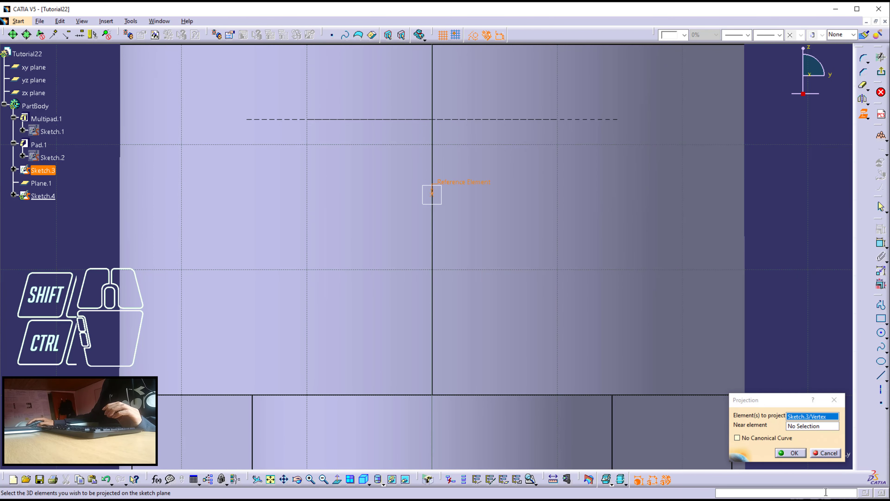
{"action": "key", "text": "Return"}
{"action": "left_click", "coordinate": [795, 386]}
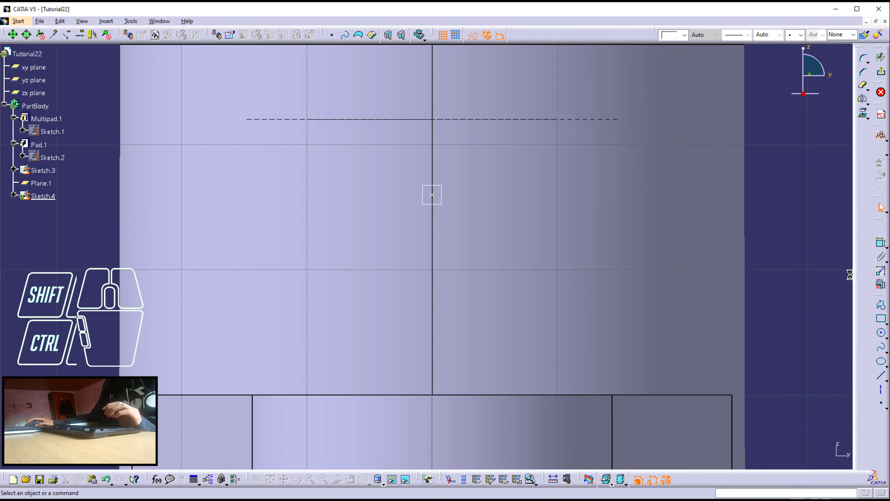
Draw a circle about 4.8 mm in diameter centred on the projected point.
{"action": "left_click", "coordinate": [882, 333]}
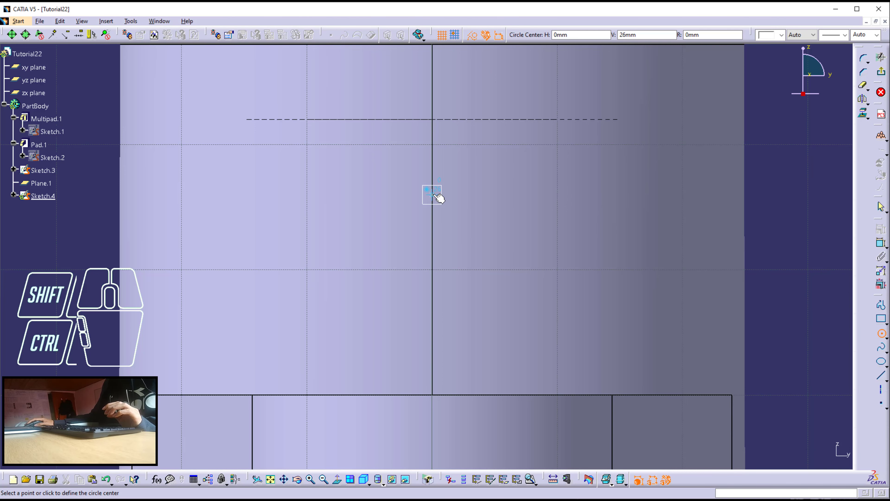
{"action": "left_click", "coordinate": [462, 179]}
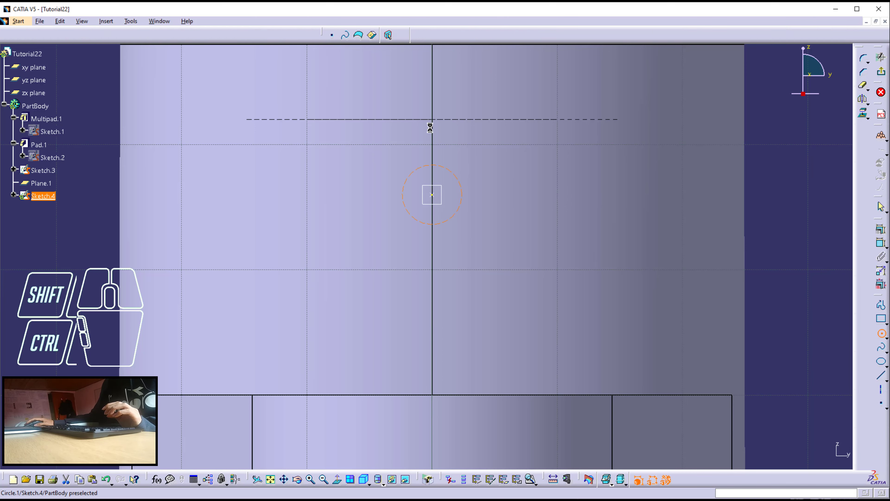
{"action": "left_click", "coordinate": [796, 168]}
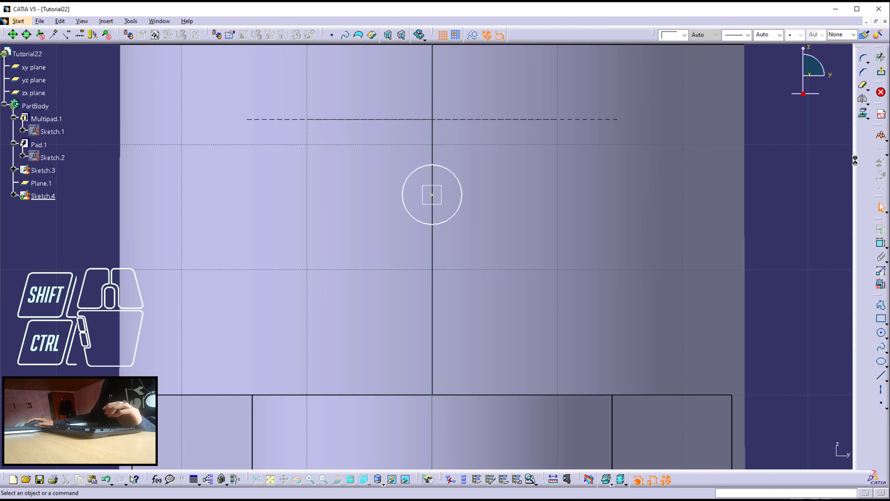
Constrain the circle's diameter to 6 mm and exit the sketch.
{"action": "left_click", "coordinate": [882, 242]}
{"action": "left_click", "coordinate": [463, 185]}
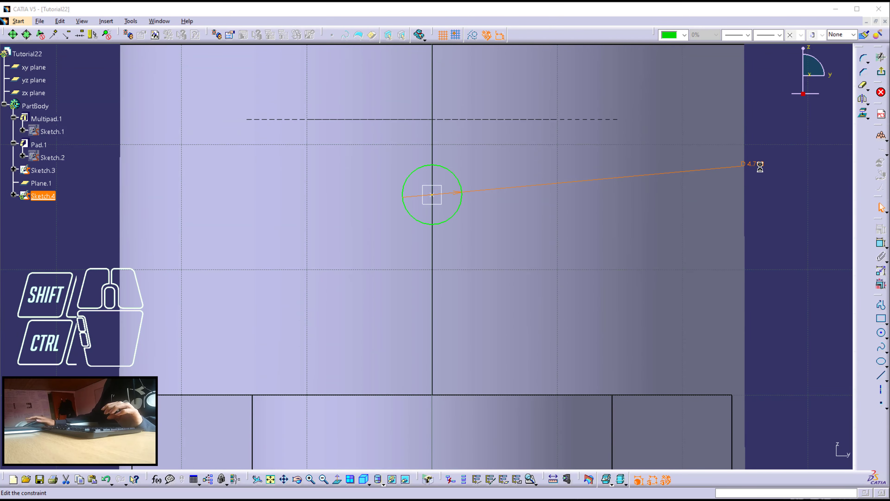
{"action": "double_click", "coordinate": [760, 167]}
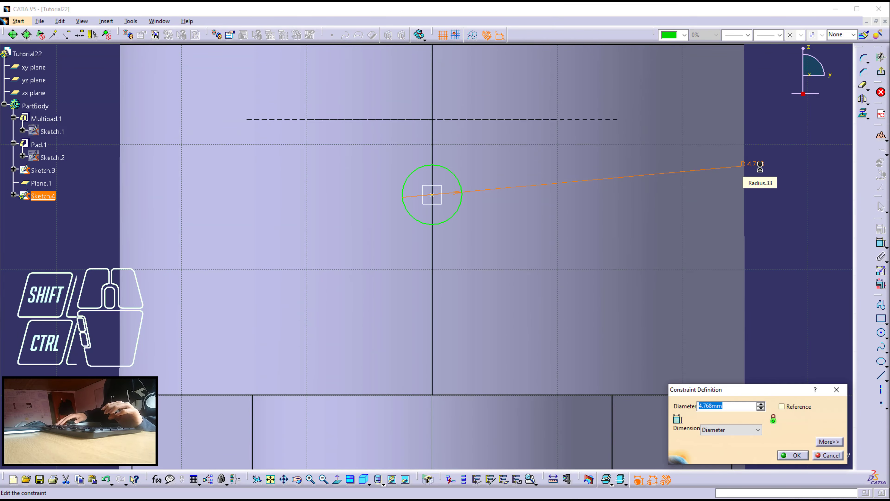
{"action": "type", "text": "6"}
{"action": "key", "text": "Return"}
{"action": "left_click", "coordinate": [819, 133]}
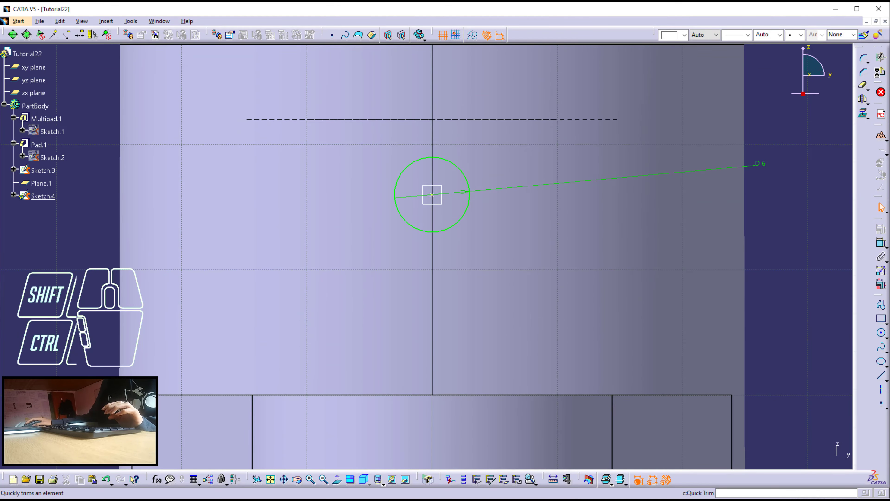
{"action": "left_click", "coordinate": [881, 72]}
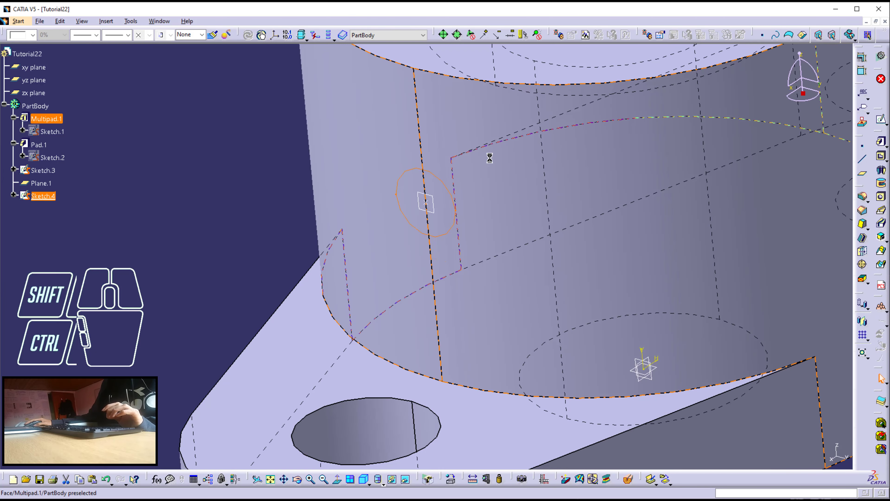
Cut a pocket from the circle sketch through the boss's side wall into the bore, using the Up to next limit.
{"action": "mouse_move", "coordinate": [492, 165]}
{"action": "middle_mouse_down"}
{"action": "mouse_move", "coordinate": [540, 252]}
{"action": "mouse_move", "coordinate": [446, 274]}
{"action": "middle_mouse_up"}
{"action": "left_click", "coordinate": [352, 232]}
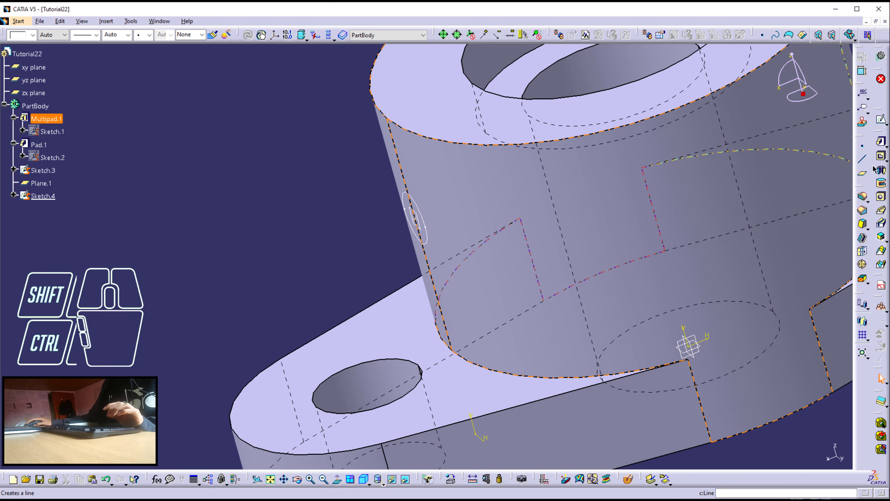
{"action": "left_click", "coordinate": [881, 158]}
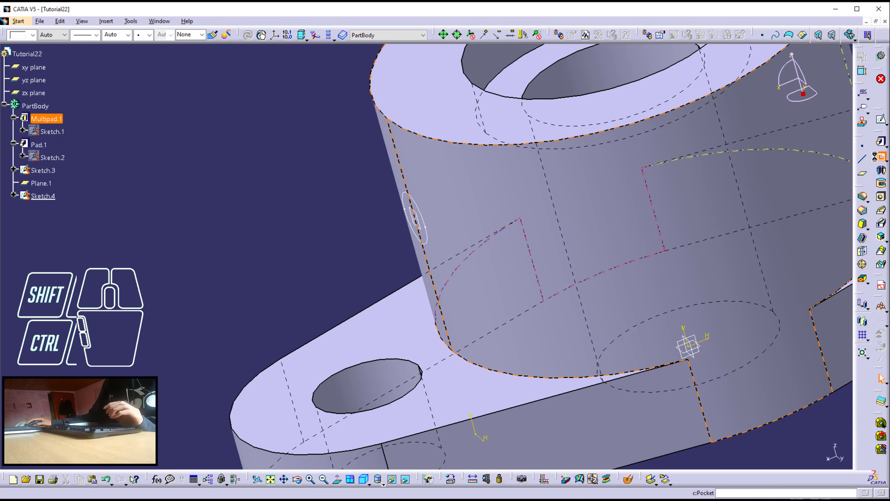
{"action": "left_click", "coordinate": [426, 240]}
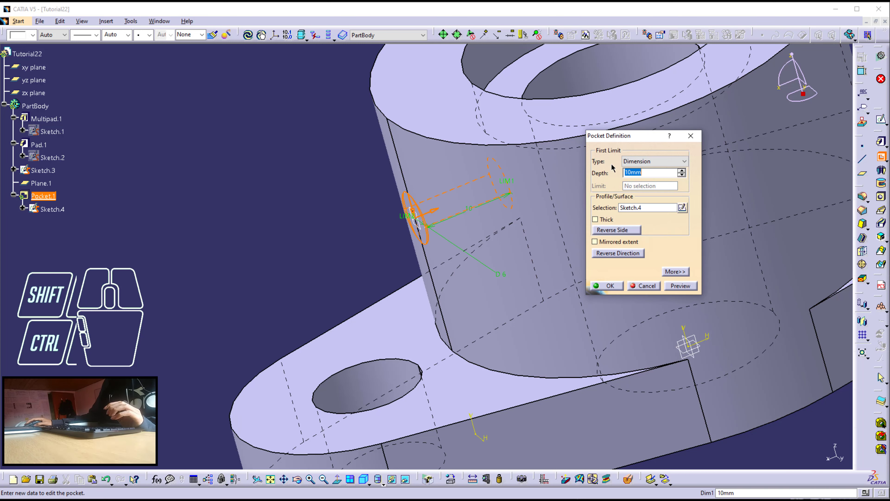
{"action": "left_click", "coordinate": [643, 161]}
{"action": "left_click", "coordinate": [638, 188]}
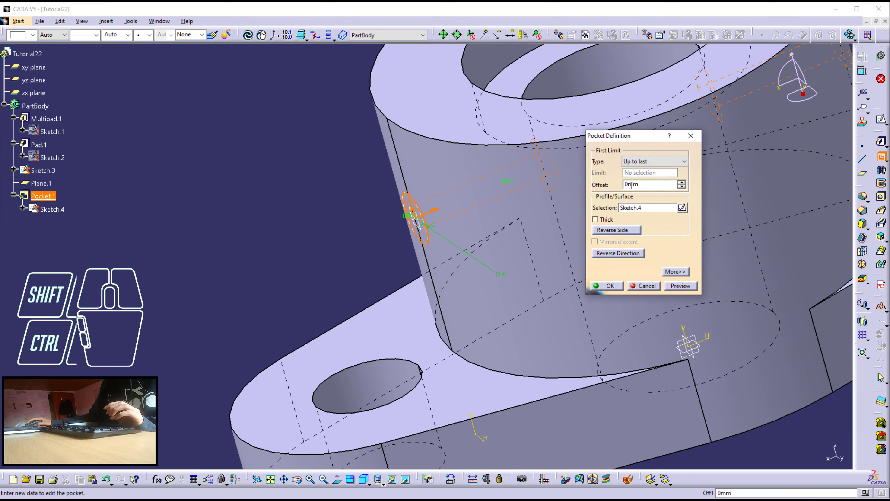
{"action": "left_click", "coordinate": [640, 163]}
{"action": "left_click", "coordinate": [640, 180]}
{"action": "middle_click_drag", "start_coordinate": [311, 188], "coordinate": [397, 297]}
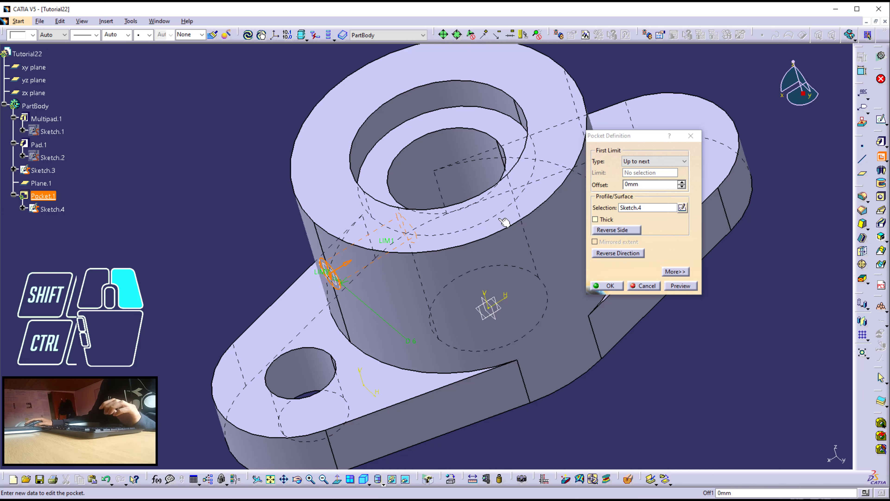
{"action": "left_click", "coordinate": [690, 288]}
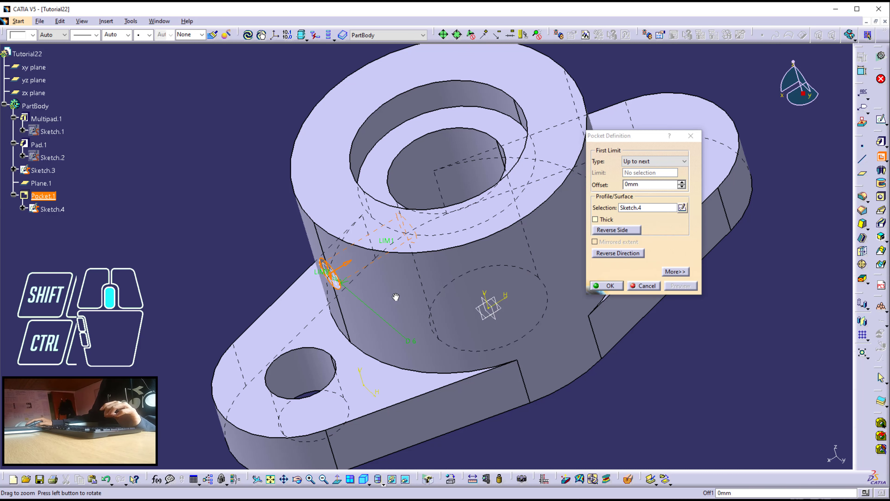
{"action": "middle_click_drag", "start_coordinate": [396, 298], "coordinate": [304, 278]}
{"action": "left_click", "coordinate": [608, 286]}
Hide the point's sketch, Sketch.3, and the reference plane, Plane.1.
{"action": "left_click", "coordinate": [303, 278]}
{"action": "middle_click_drag", "start_coordinate": [370, 227], "coordinate": [419, 305]}
{"action": "middle_click_drag", "start_coordinate": [490, 275], "coordinate": [426, 307]}
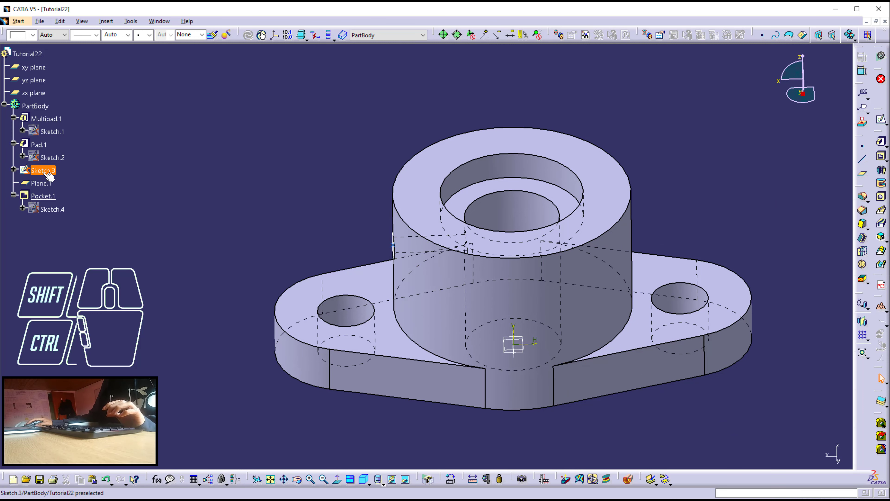
{"action": "right_click", "coordinate": [43, 190]}
{"action": "left_click", "coordinate": [69, 215]}
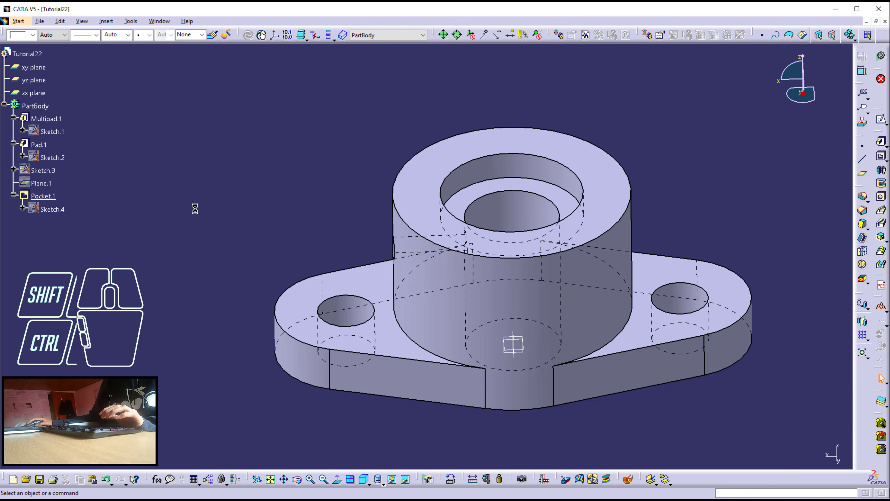
{"action": "middle_click_drag", "start_coordinate": [515, 273], "coordinate": [598, 231]}
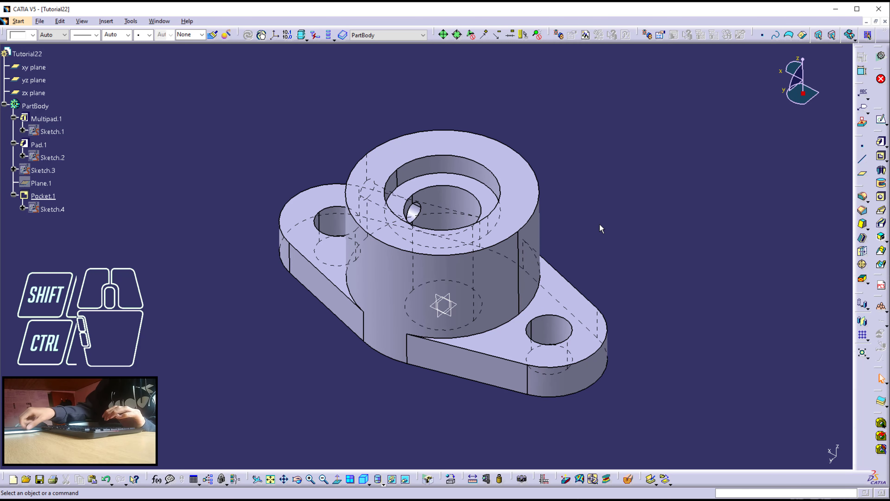